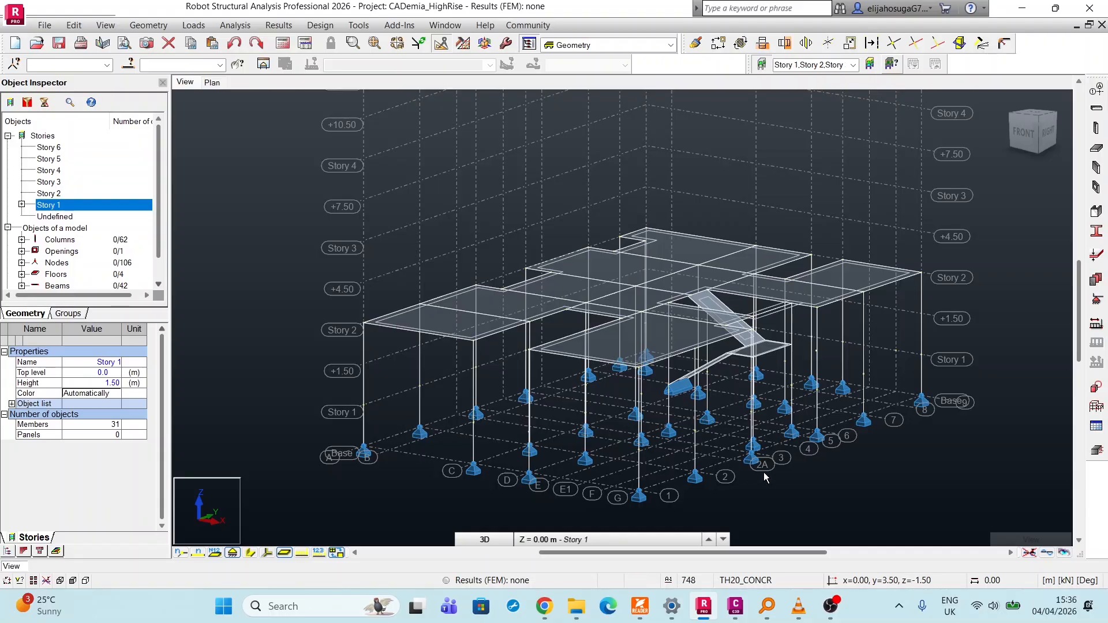
Preview the frame with section shapes shown, and return to the line display.
{"action": "middle_click_drag", "start_coordinate": [913, 444], "coordinate": [791, 454]}
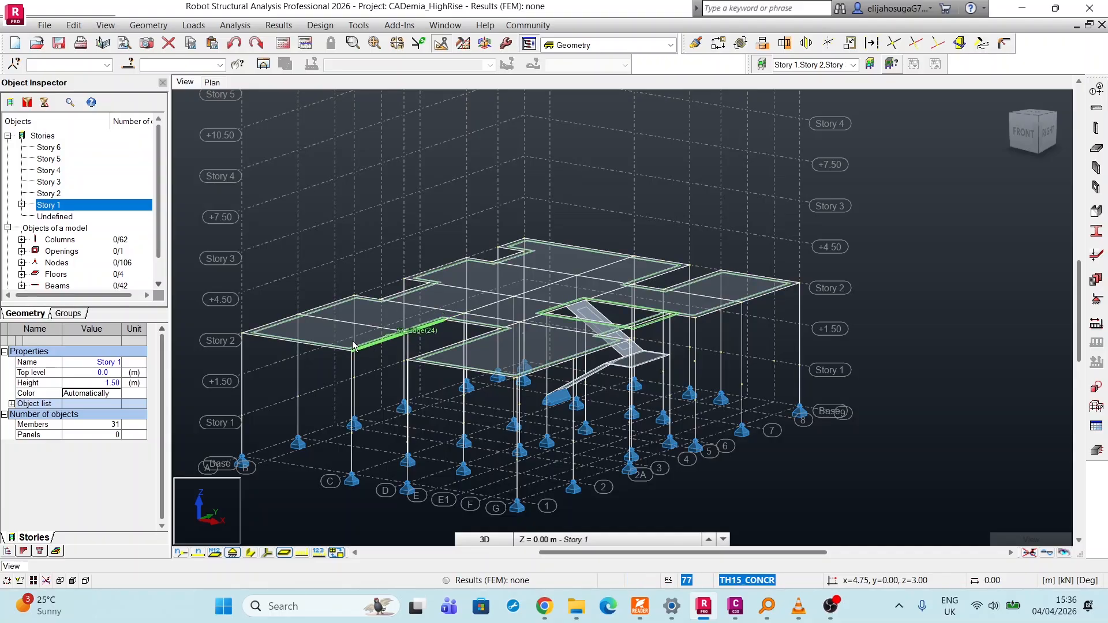
{"action": "left_click", "coordinate": [250, 554]}
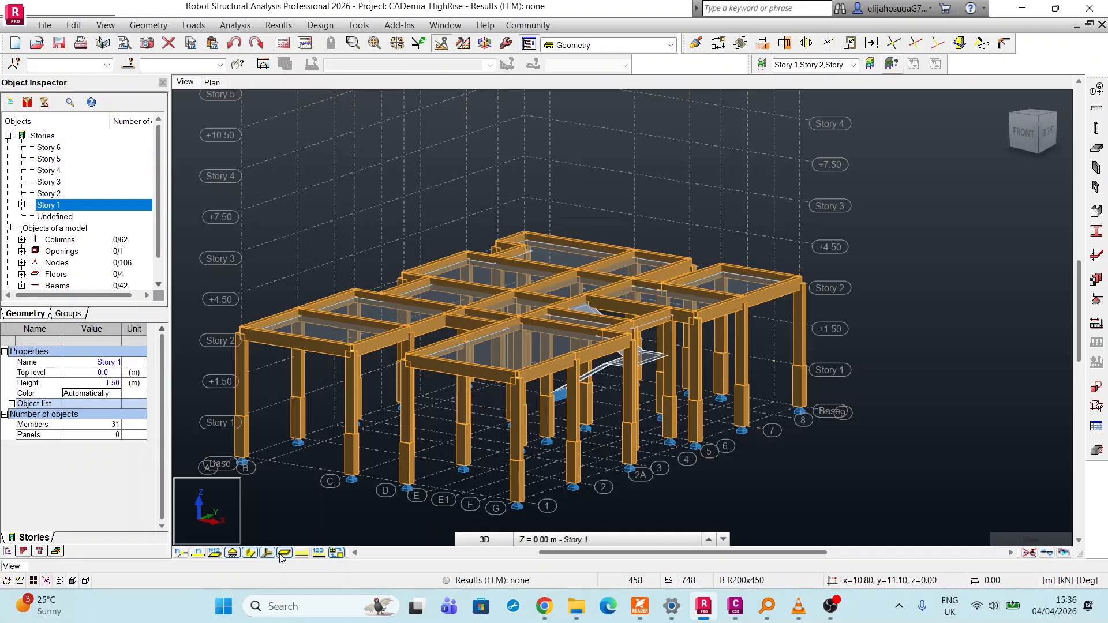
{"action": "left_click", "coordinate": [249, 552]}
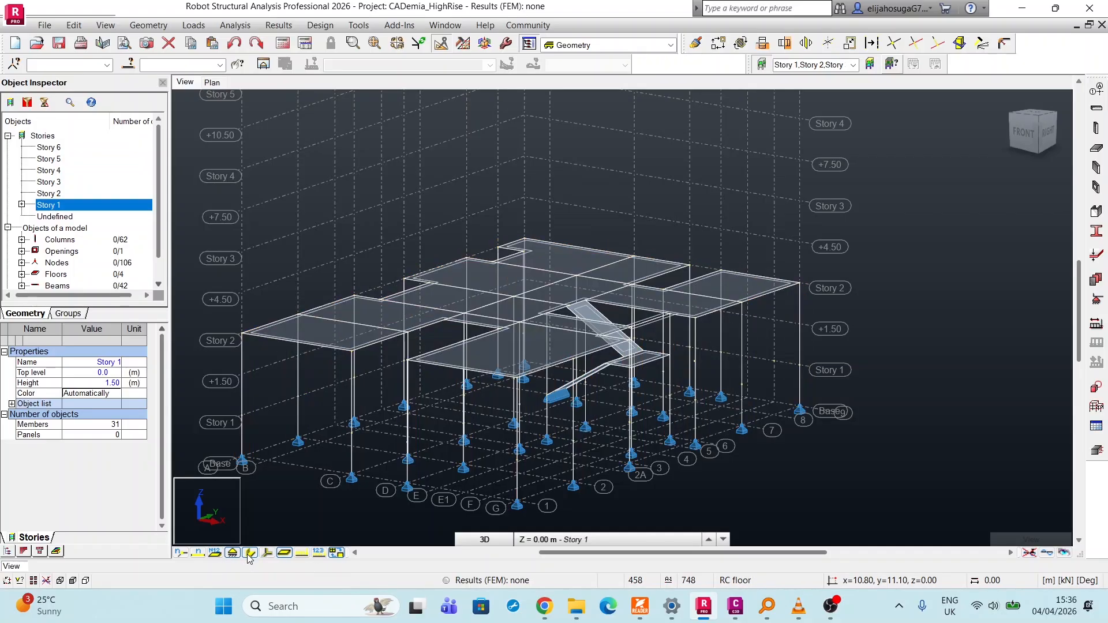
Switch to Civil 3D to check the apartment's section S1 and elevation E1, and return to the structural model.
{"action": "left_click", "coordinate": [735, 606]}
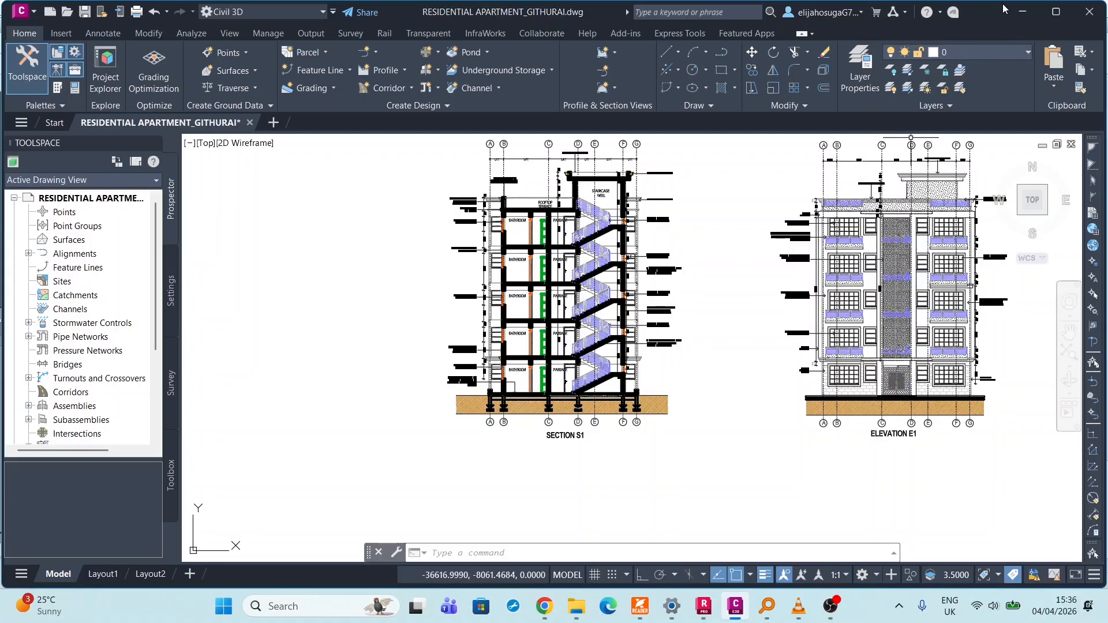
{"action": "left_click", "coordinate": [1022, 11]}
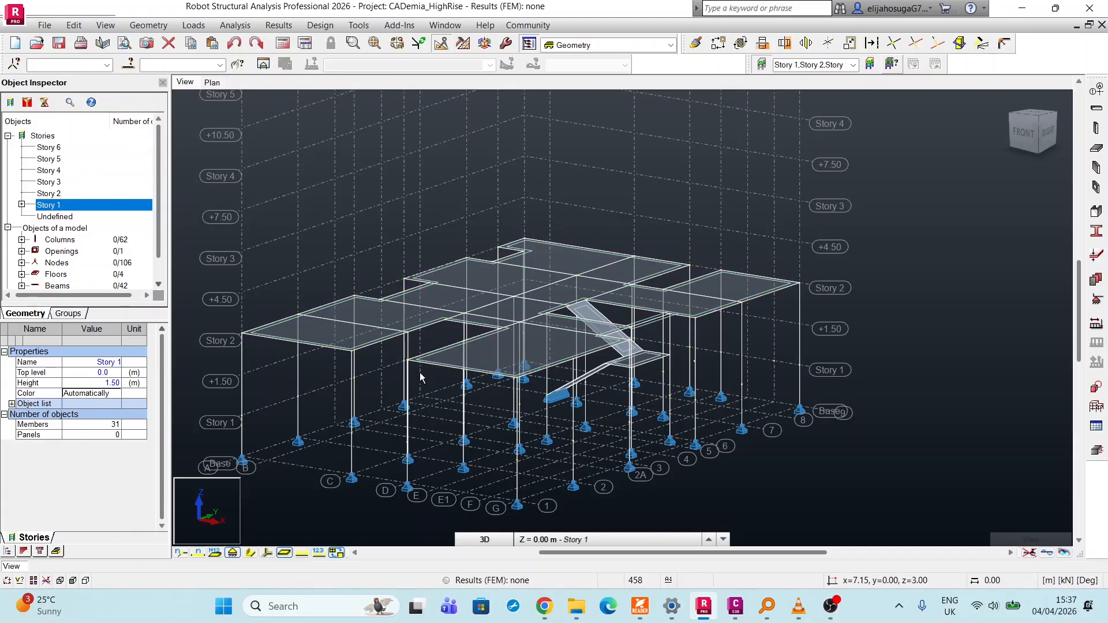
In the front view, copy all objects between Story 1 and Story 2 upward with 4 repetitions of the vector 0.00, 0.00, 3.00 m.
{"action": "left_click", "coordinate": [1021, 138]}
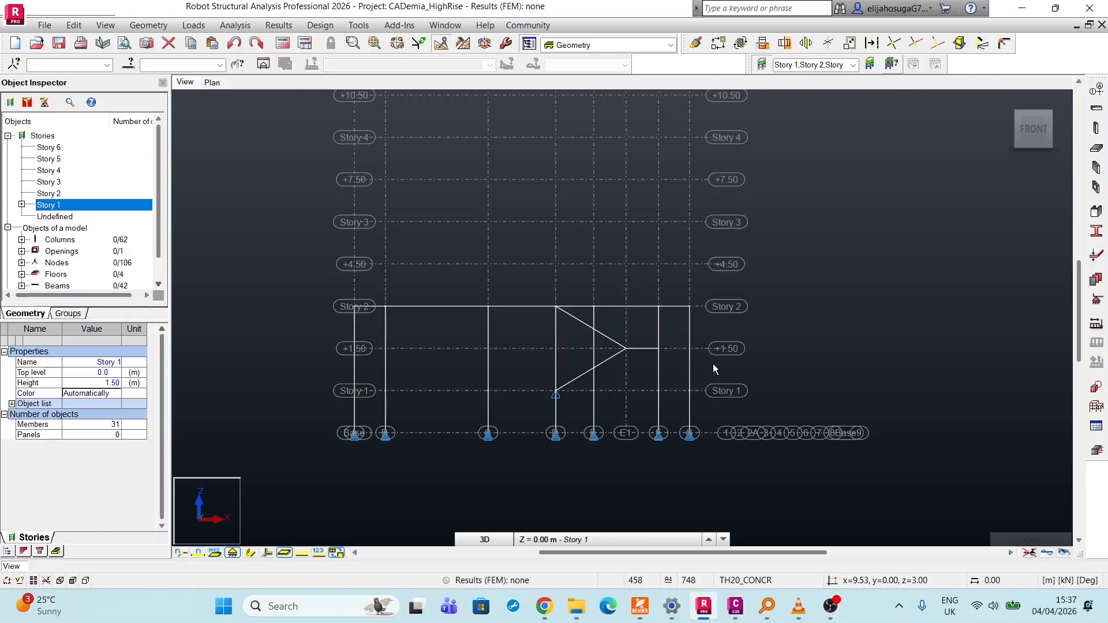
{"action": "left_click_drag", "start_coordinate": [707, 366], "coordinate": [296, 299]}
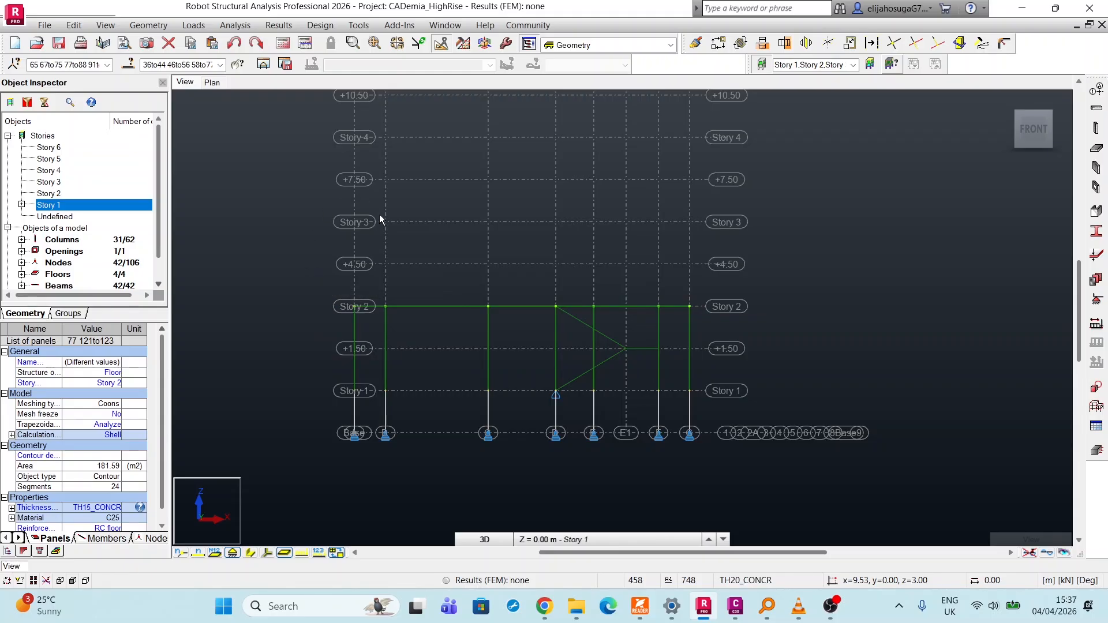
{"action": "left_click", "coordinate": [718, 43]}
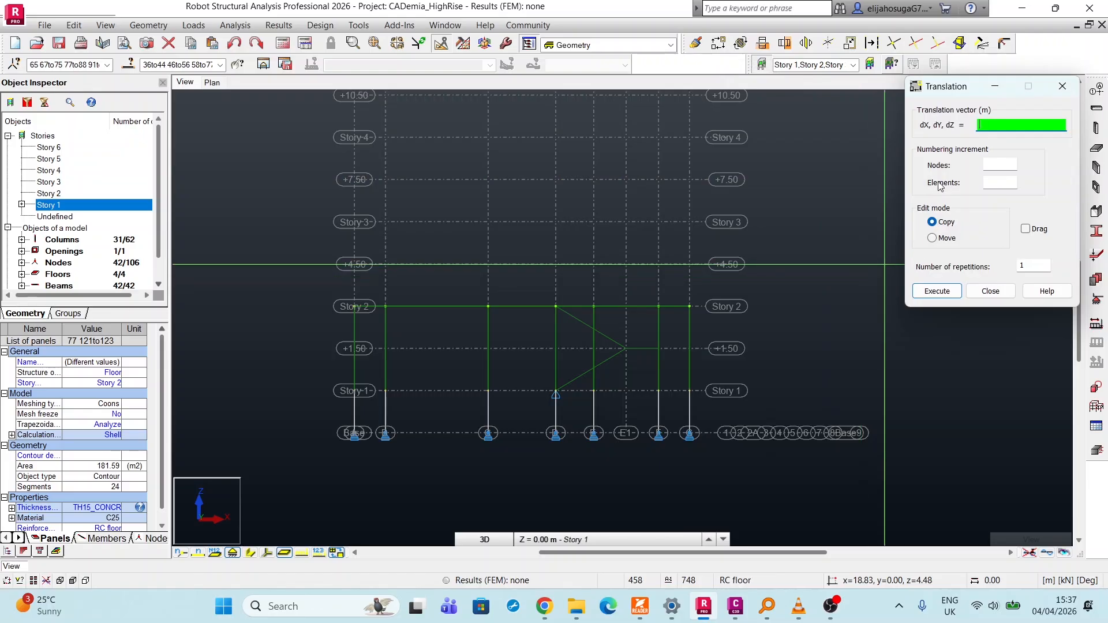
{"action": "left_click", "coordinate": [1030, 266]}
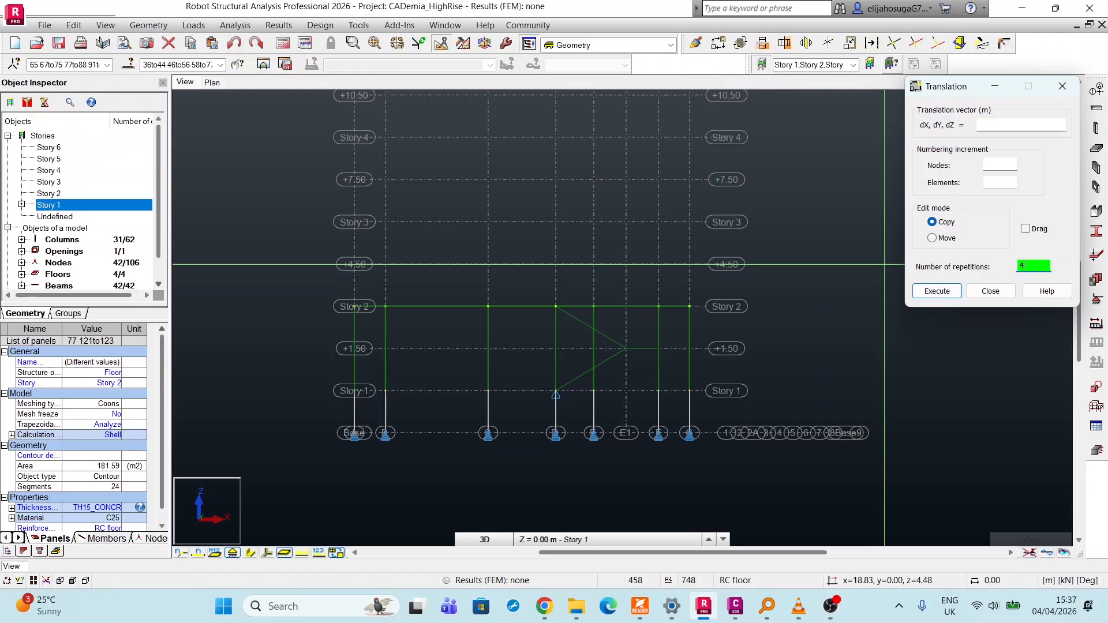
{"action": "left_click", "coordinate": [690, 307]}
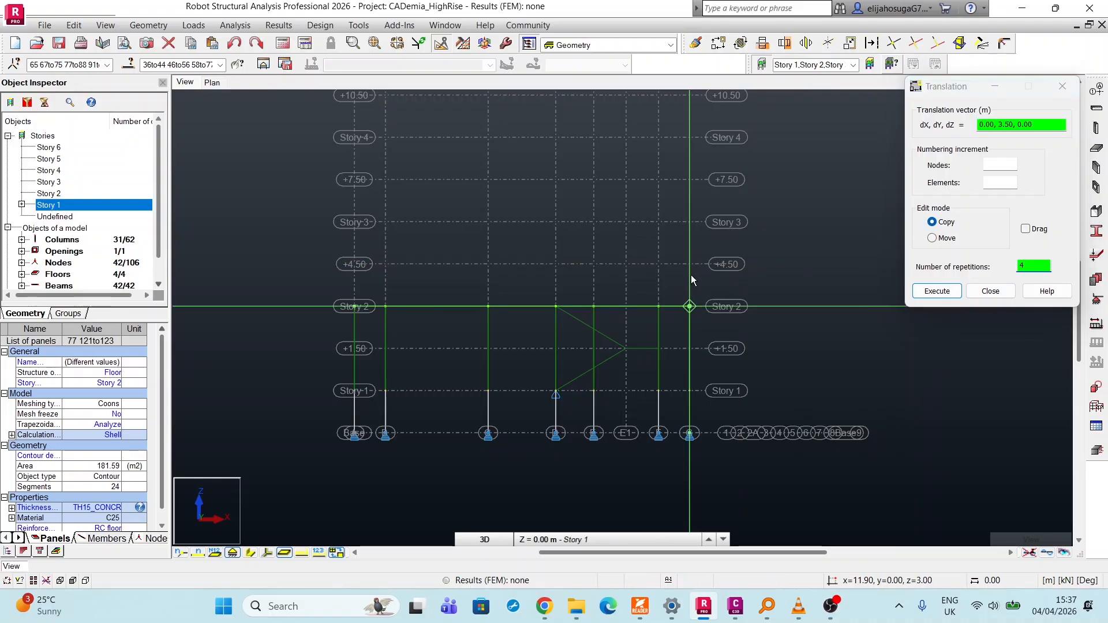
{"action": "left_click", "coordinate": [690, 222]}
{"action": "scroll", "coordinate": [462, 349], "scroll_direction": "down", "scroll_amount": 2}
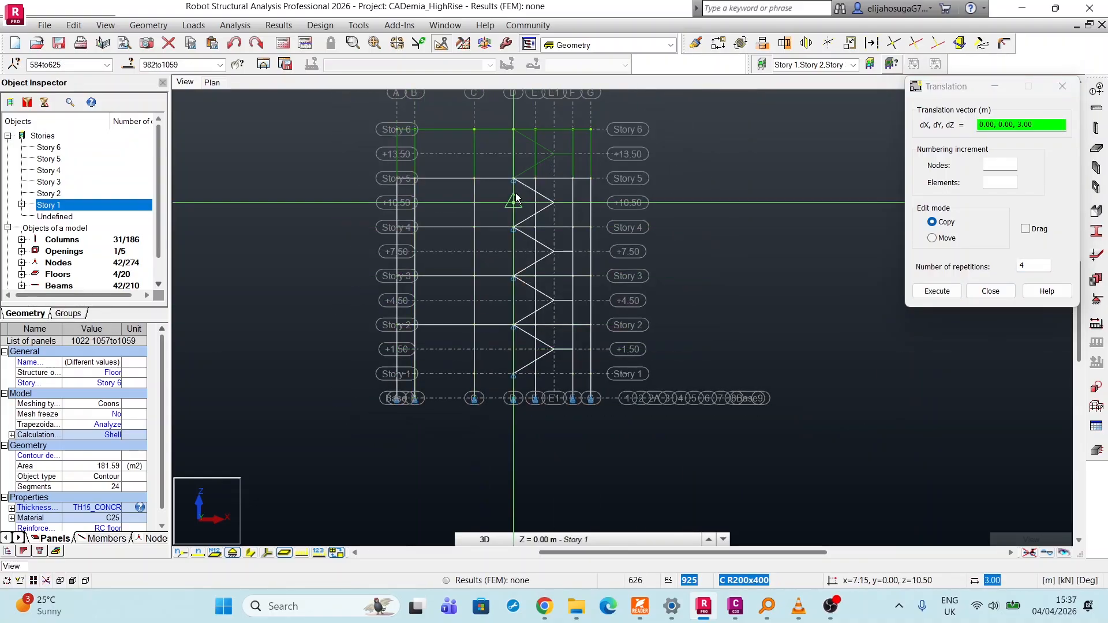
{"action": "left_click", "coordinate": [991, 291]}
Show the copied building in 3D and mark its objects with the Stories legend by colors.
{"action": "scroll", "coordinate": [515, 263], "scroll_direction": "down", "scroll_amount": 2}
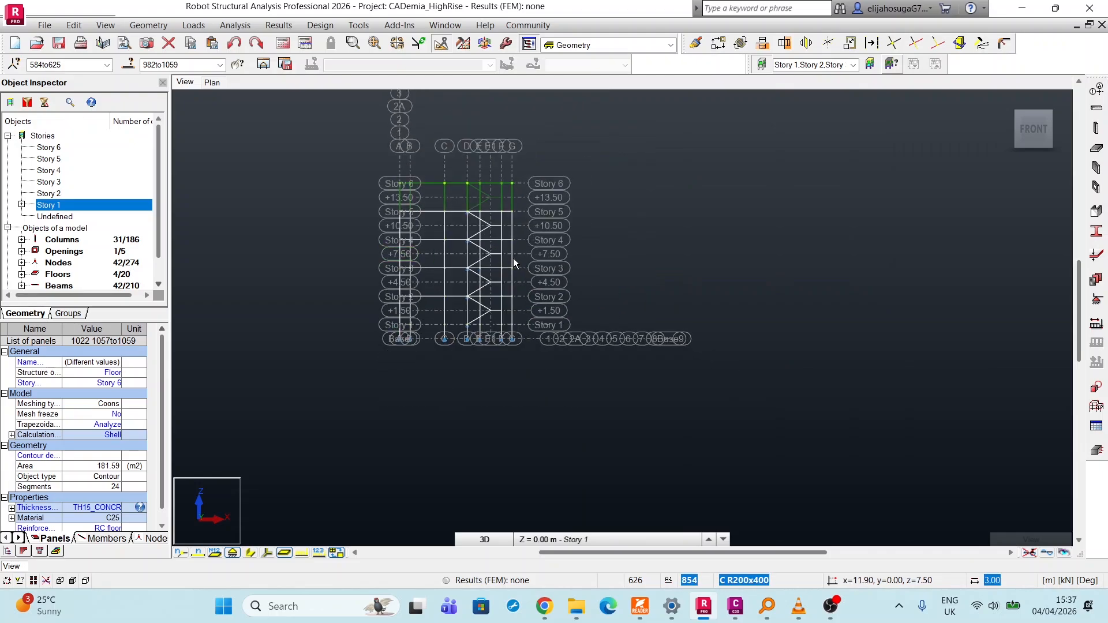
{"action": "scroll", "coordinate": [440, 322], "scroll_direction": "up", "scroll_amount": 1}
{"action": "middle_click_drag", "start_coordinate": [514, 260], "coordinate": [477, 303]}
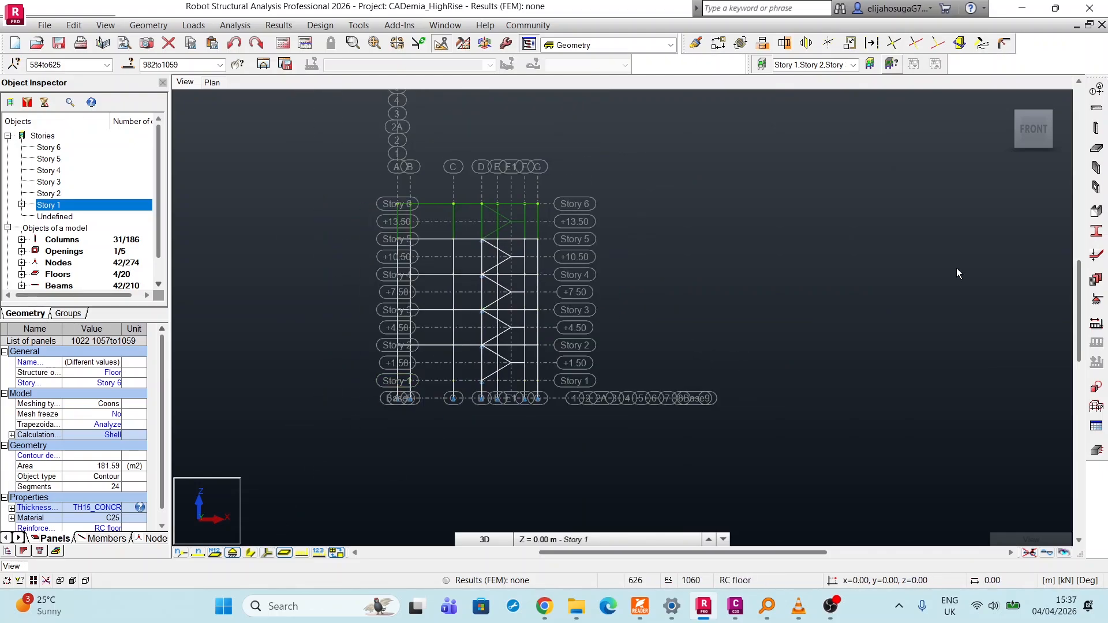
{"action": "left_click", "coordinate": [1006, 101]}
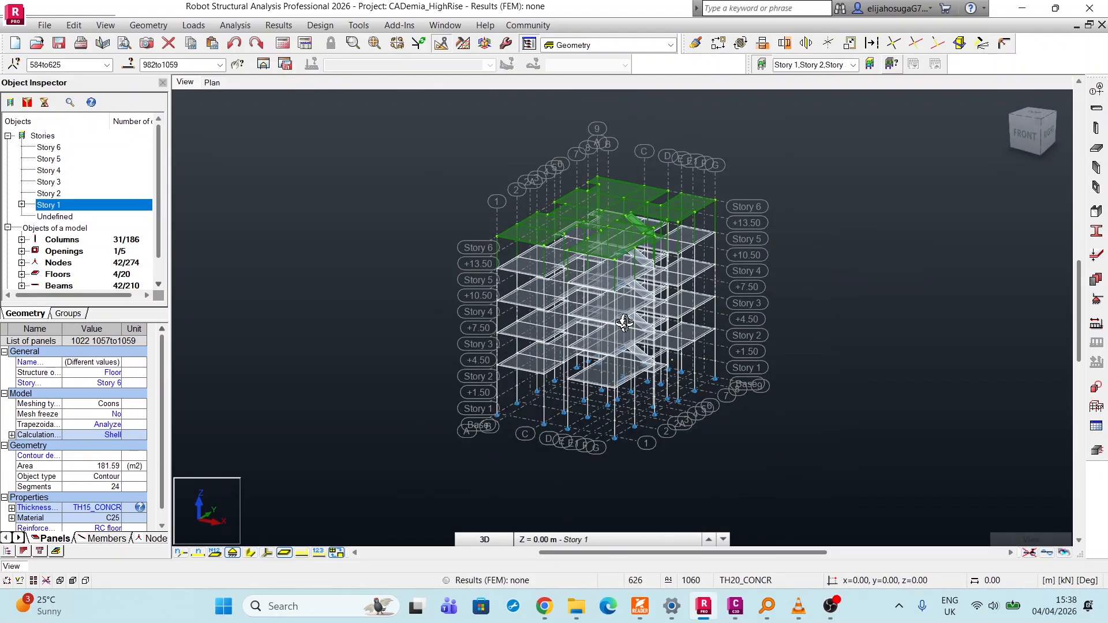
{"action": "scroll", "coordinate": [625, 323], "scroll_direction": "up", "scroll_amount": 4}
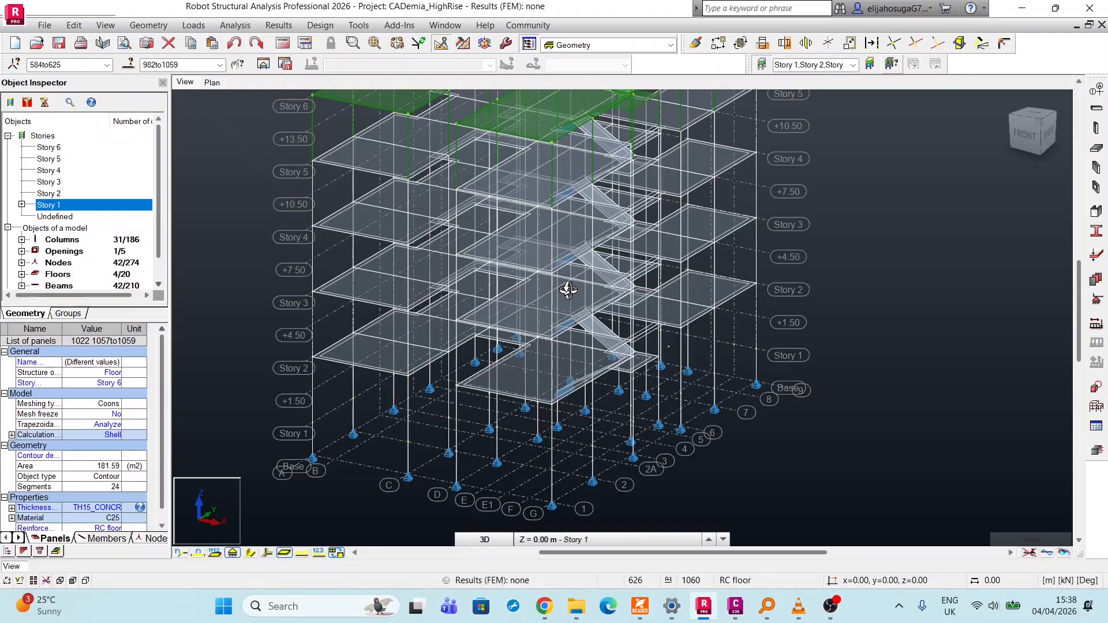
{"action": "left_click", "coordinate": [105, 25]}
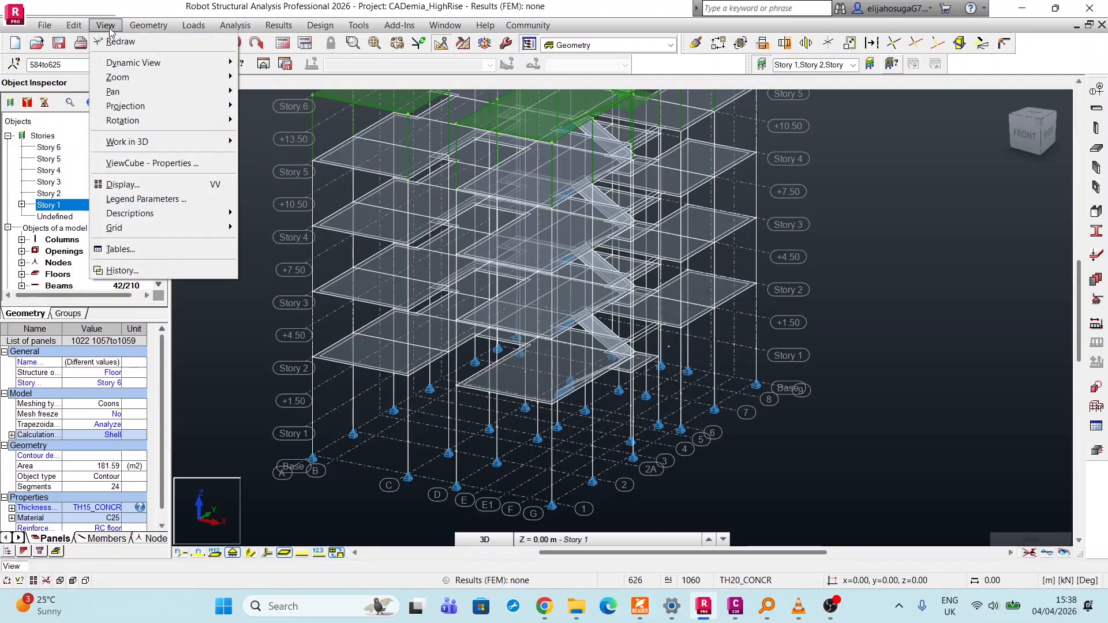
{"action": "mouse_move", "coordinate": [148, 24]}
{"action": "mouse_move", "coordinate": [105, 25]}
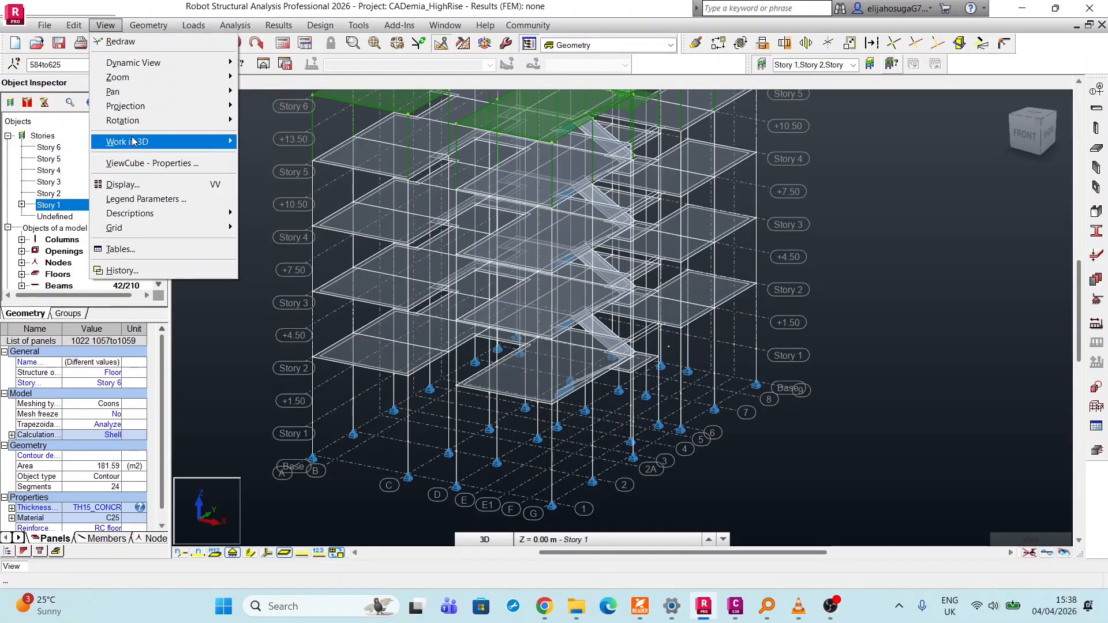
{"action": "left_click", "coordinate": [138, 184]}
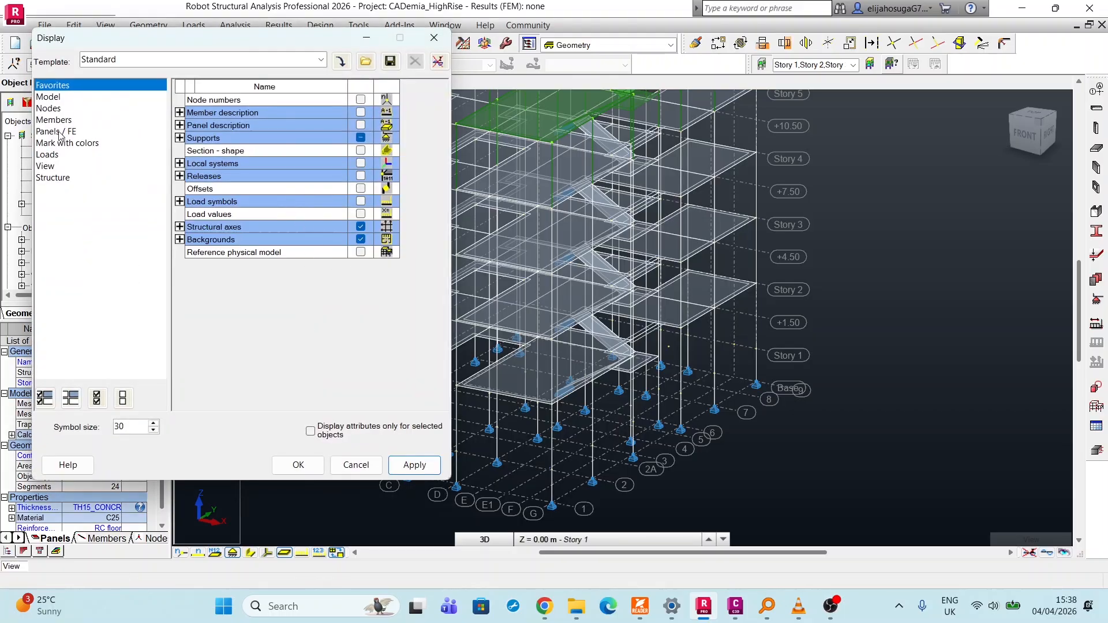
{"action": "left_click", "coordinate": [63, 143]}
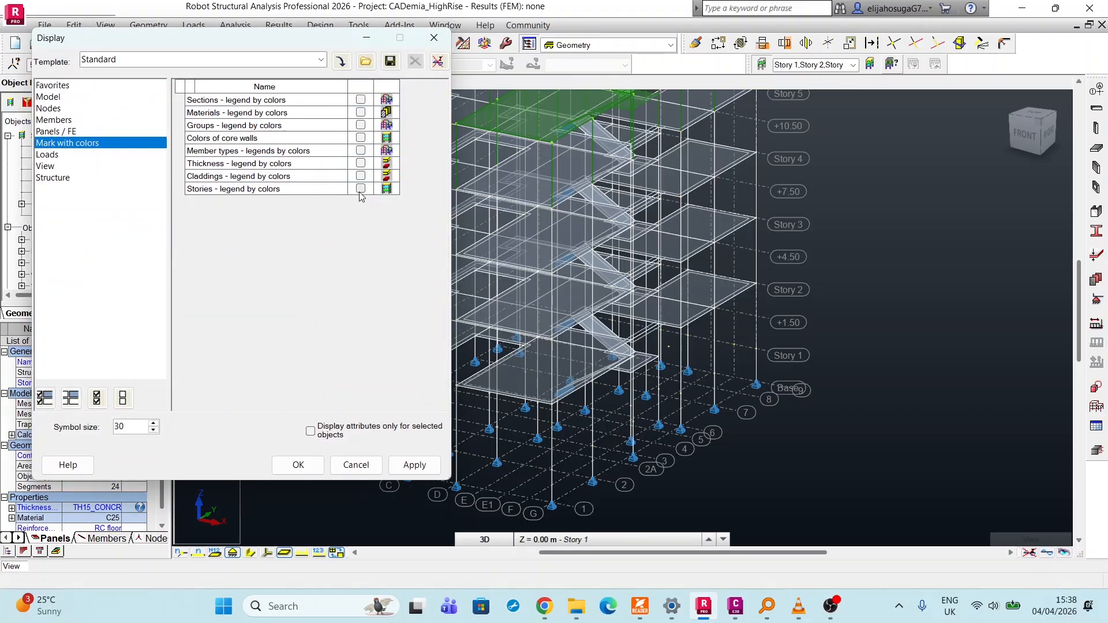
{"action": "left_click", "coordinate": [415, 465]}
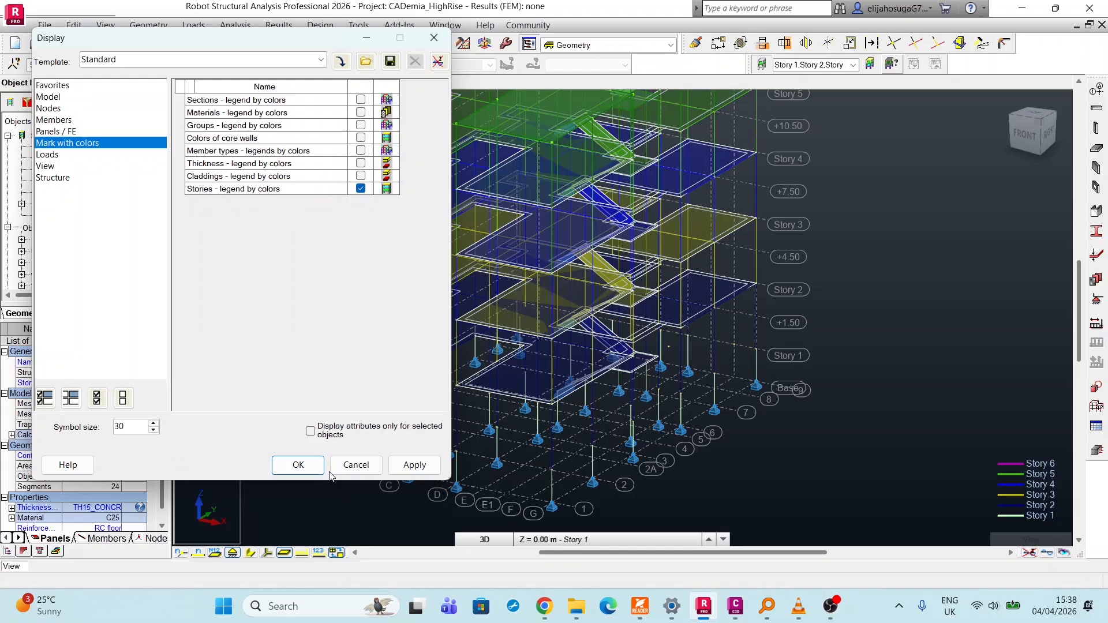
{"action": "left_click", "coordinate": [298, 465]}
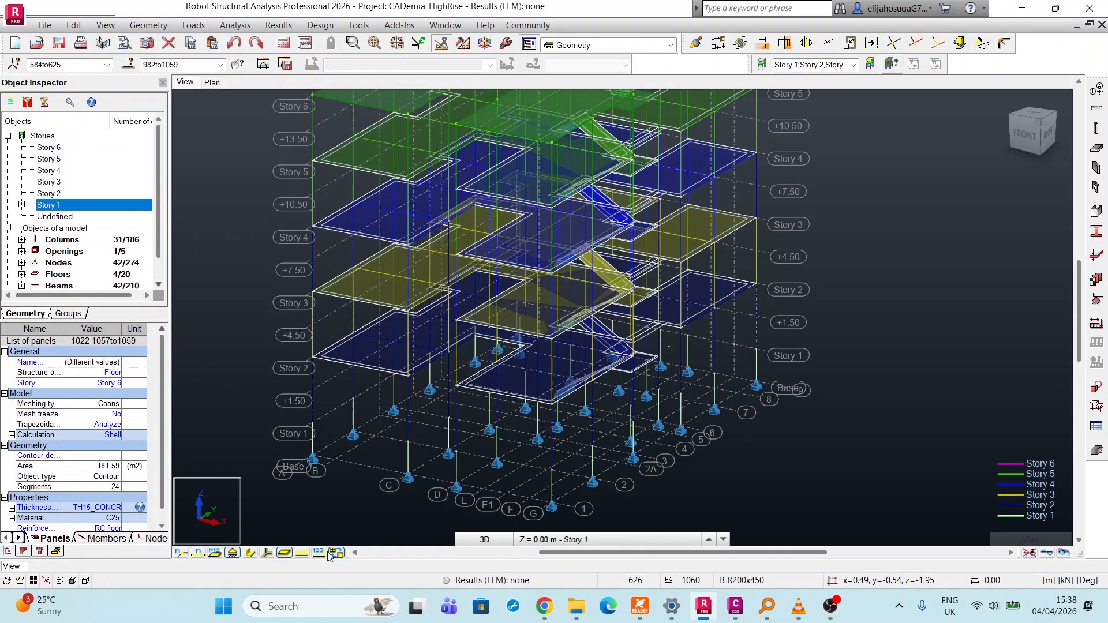
Display the members' section shapes, clear the selection and examine the story colors from the building's right side.
{"action": "left_click", "coordinate": [251, 555]}
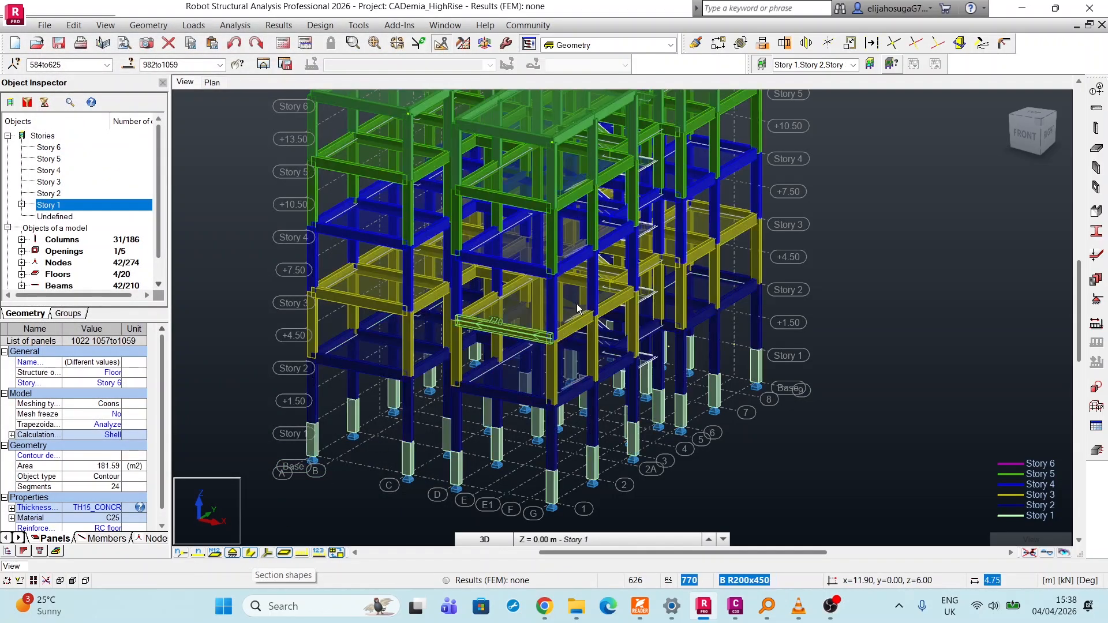
{"action": "scroll", "coordinate": [576, 303], "scroll_direction": "down", "scroll_amount": 3}
{"action": "left_click", "coordinate": [599, 413]}
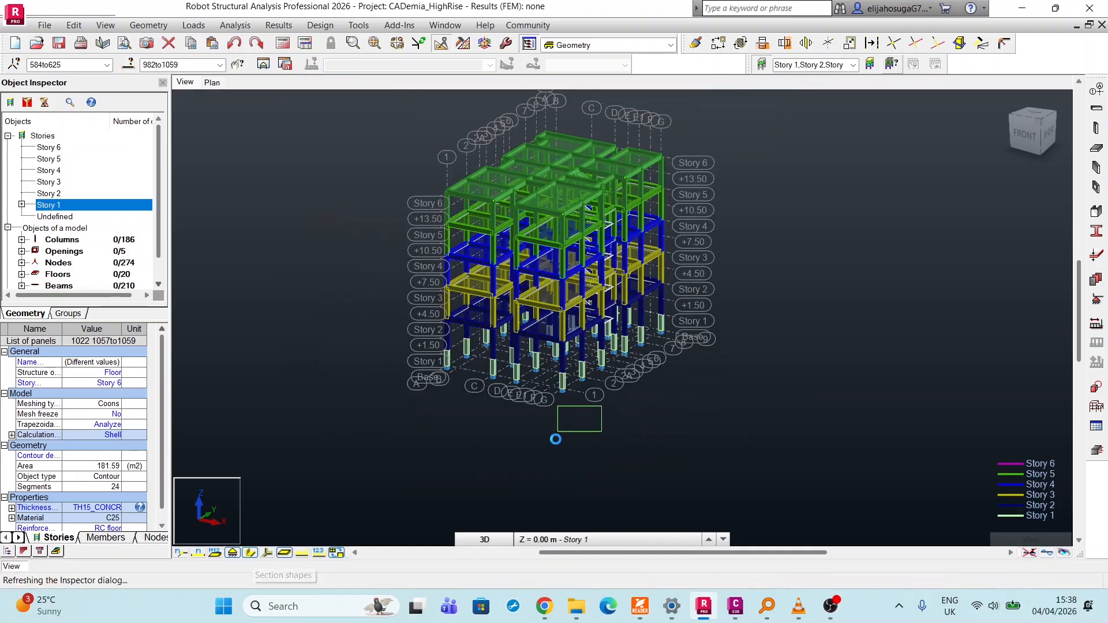
{"action": "scroll", "coordinate": [519, 346], "scroll_direction": "up", "scroll_amount": 5}
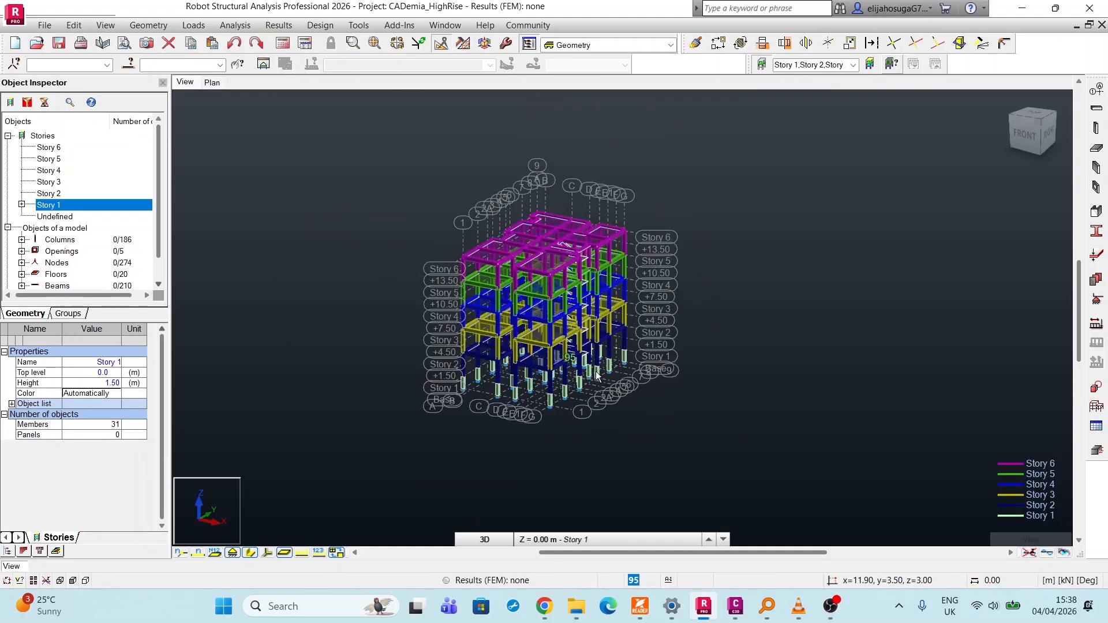
{"action": "scroll", "coordinate": [462, 327], "scroll_direction": "down", "scroll_amount": 3}
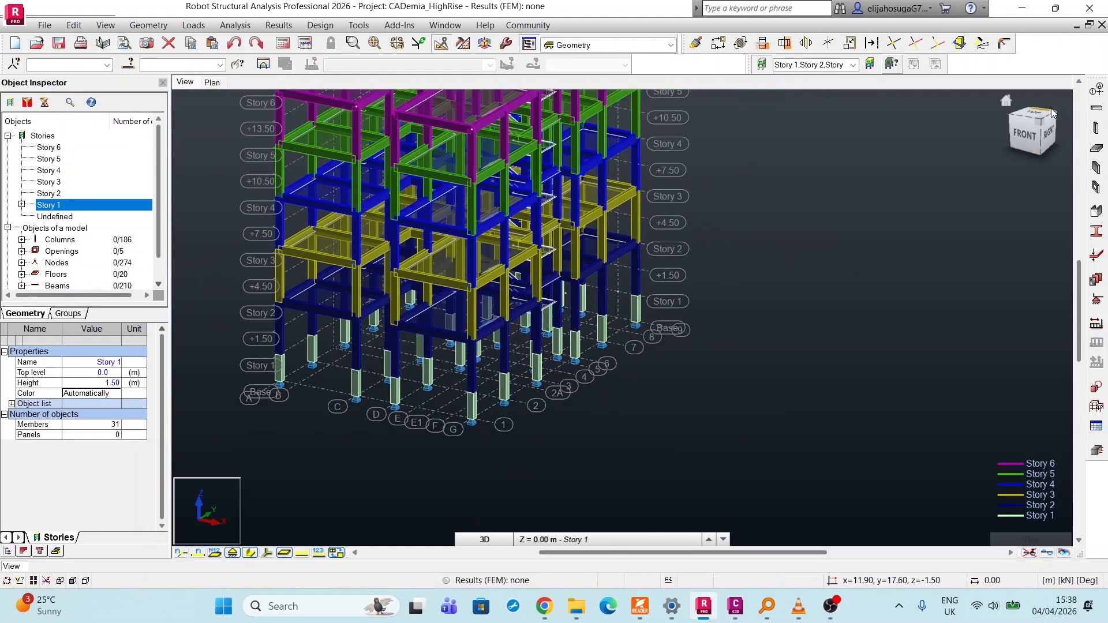
{"action": "left_click_drag", "start_coordinate": [1042, 128], "coordinate": [1033, 131]}
{"action": "middle_click_drag", "start_coordinate": [507, 323], "coordinate": [478, 323], "text": "shift"}
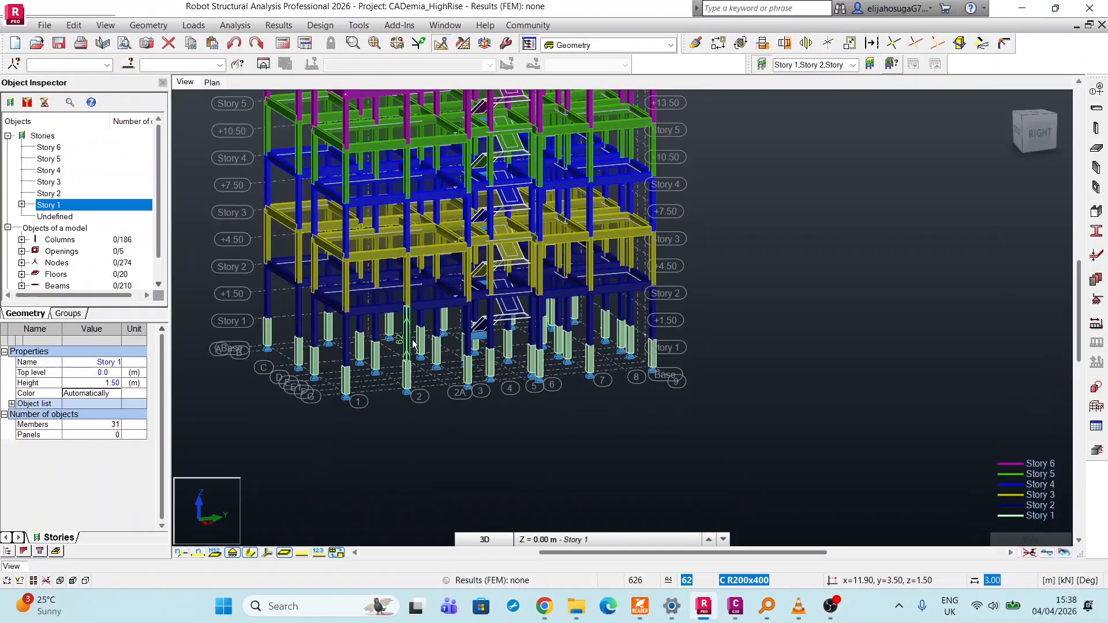
{"action": "scroll", "coordinate": [479, 351], "scroll_direction": "down", "scroll_amount": 3}
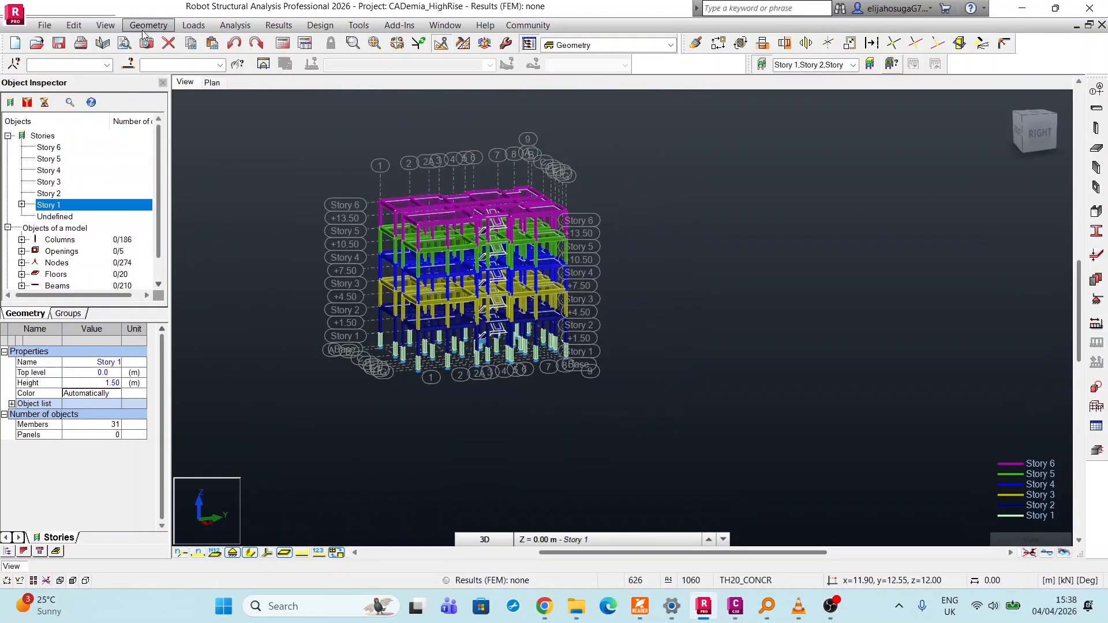
Turn off the Stories legend by colors in the display settings.
{"action": "right_click", "coordinate": [656, 274]}
{"action": "left_click", "coordinate": [721, 426]}
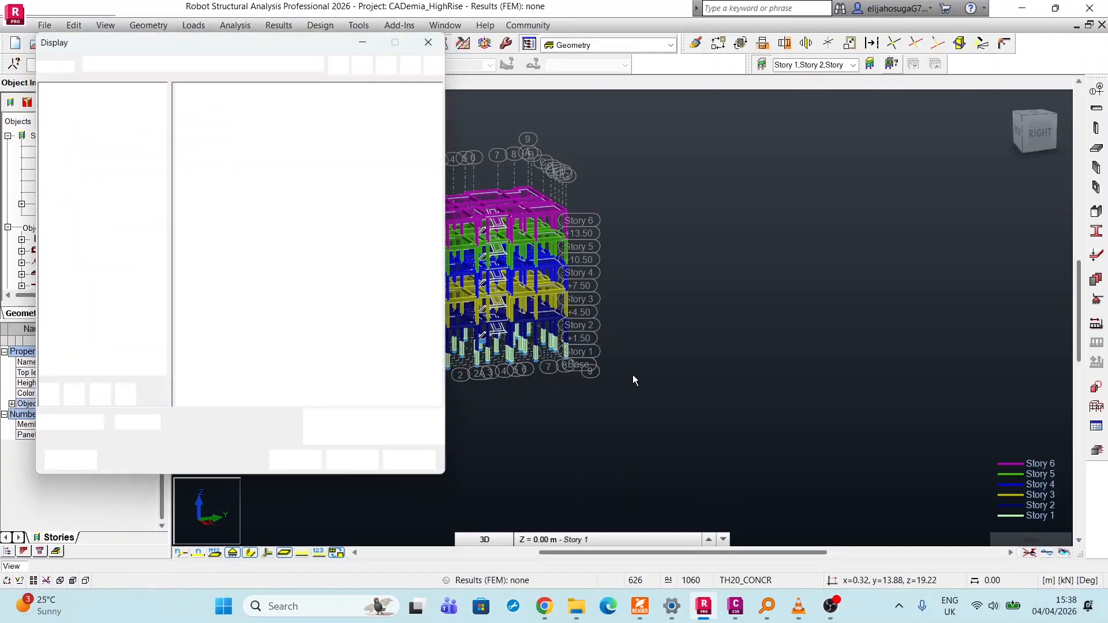
{"action": "left_click", "coordinate": [59, 143]}
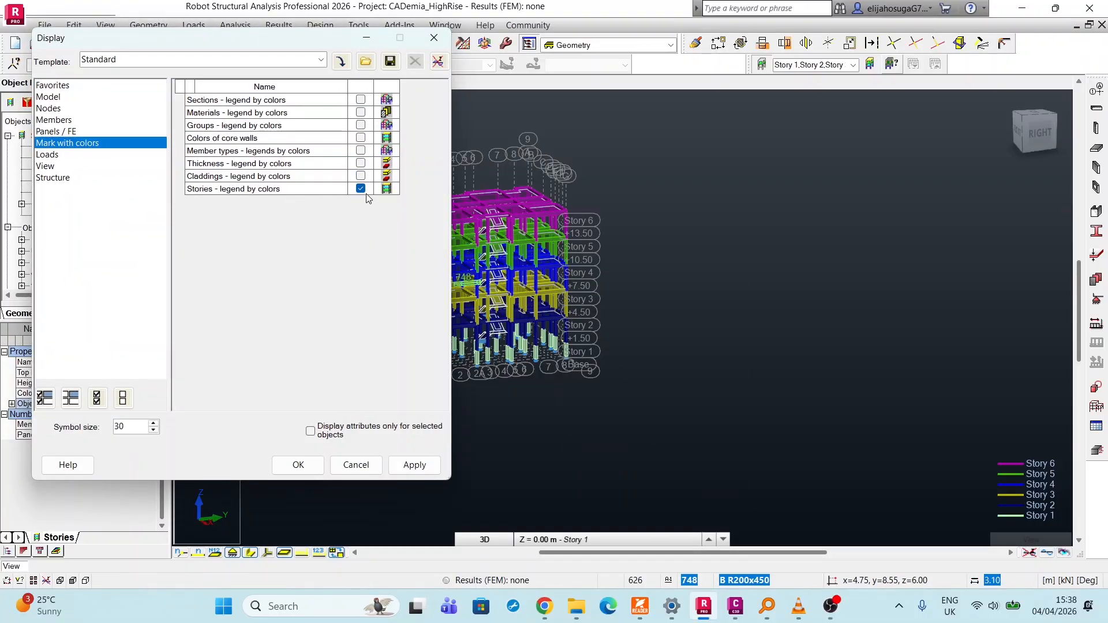
{"action": "left_click", "coordinate": [414, 464]}
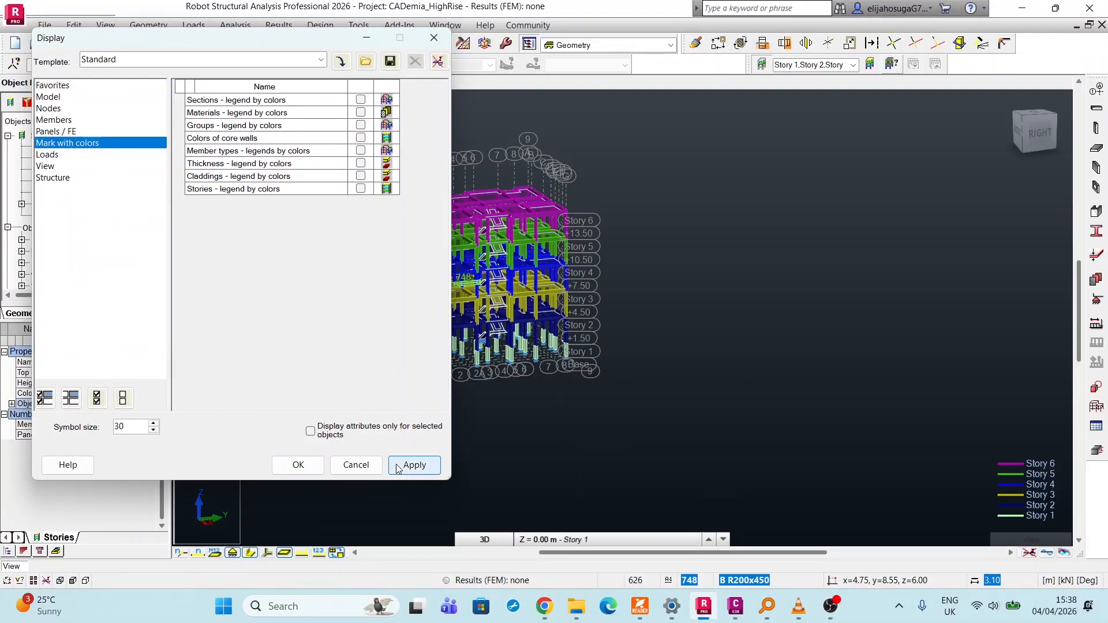
{"action": "left_click", "coordinate": [298, 464]}
{"action": "scroll", "coordinate": [413, 339], "scroll_direction": "up", "scroll_amount": 3}
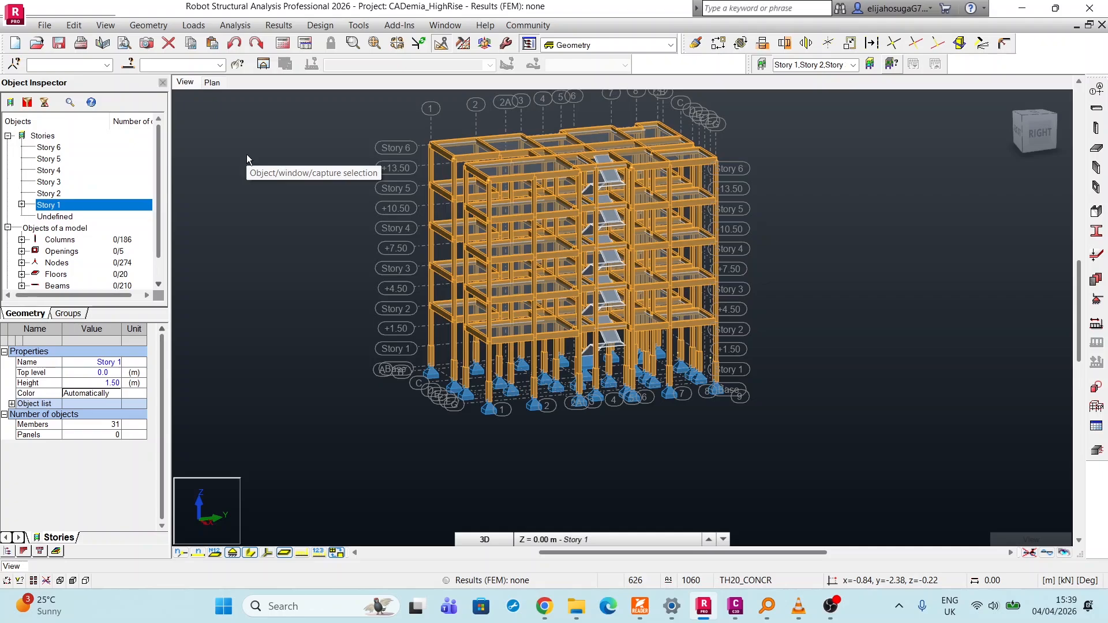
{"action": "scroll", "coordinate": [306, 179], "scroll_direction": "down", "scroll_amount": 4}
{"action": "scroll", "coordinate": [264, 268], "scroll_direction": "up", "scroll_amount": 3}
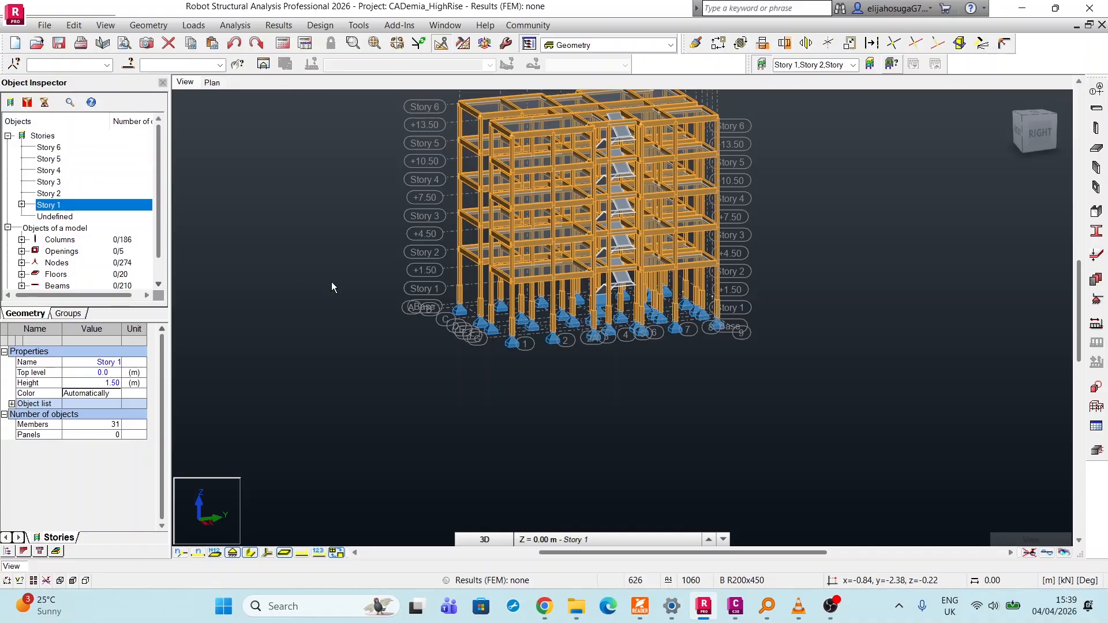
{"action": "scroll", "coordinate": [303, 348], "scroll_direction": "down", "scroll_amount": 5}
{"action": "scroll", "coordinate": [410, 220], "scroll_direction": "up", "scroll_amount": 3}
{"action": "scroll", "coordinate": [276, 271], "scroll_direction": "down", "scroll_amount": 4}
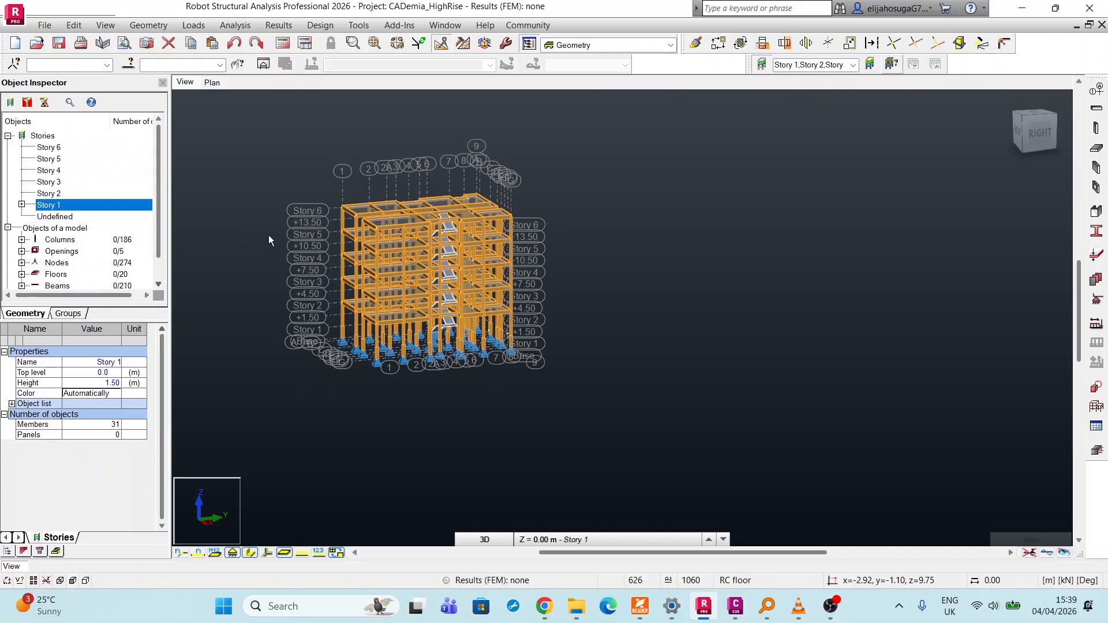
{"action": "scroll", "coordinate": [279, 243], "scroll_direction": "up", "scroll_amount": 3}
{"action": "scroll", "coordinate": [274, 250], "scroll_direction": "down", "scroll_amount": 3}
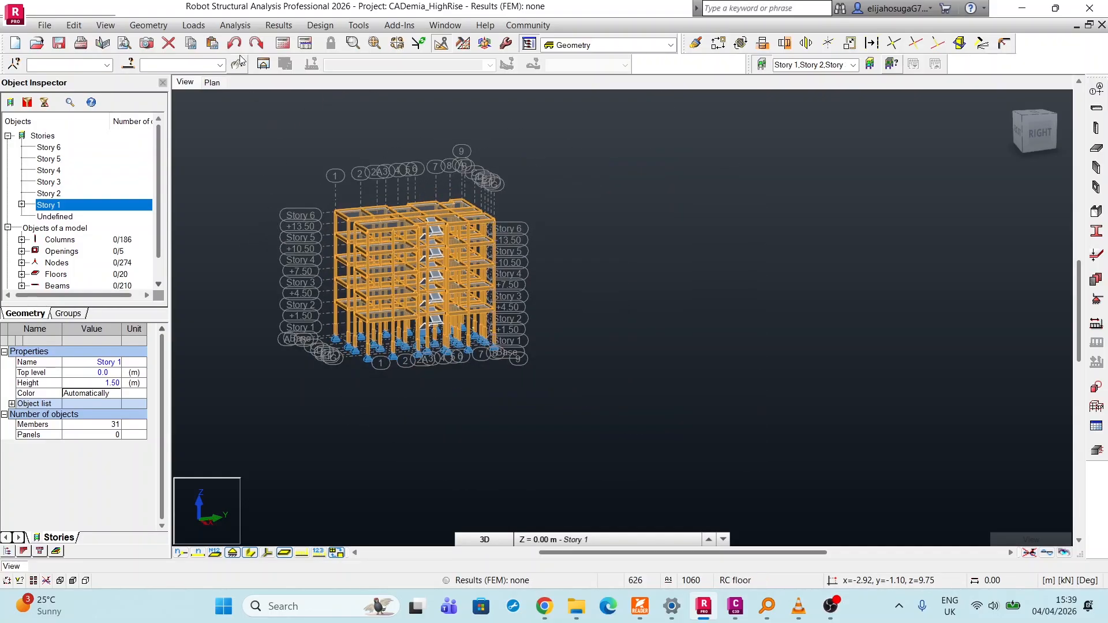
{"action": "scroll", "coordinate": [260, 163], "scroll_direction": "up", "scroll_amount": 2}
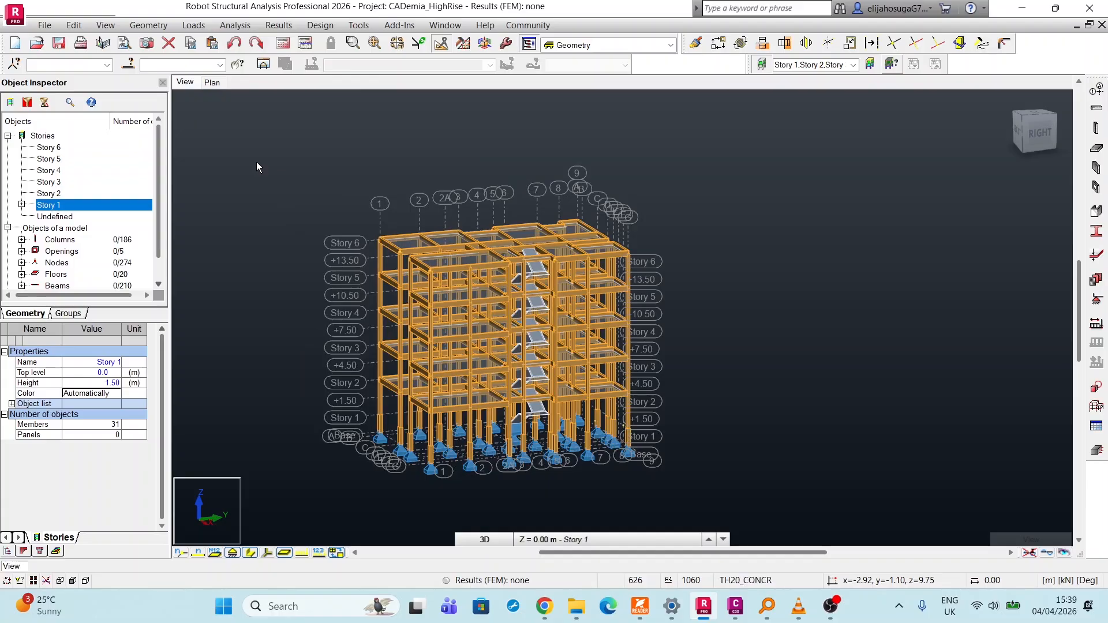
Define three load cases: structural dead load DL1, Category A live load LL1 and wind load WIND1.
{"action": "left_click", "coordinate": [193, 26]}
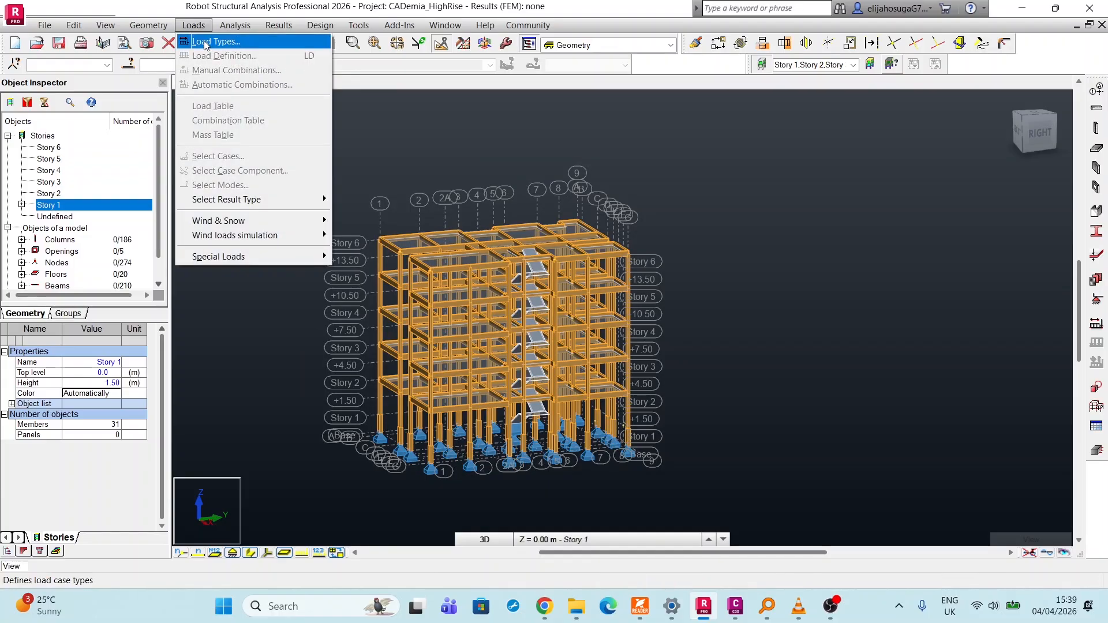
{"action": "left_click", "coordinate": [206, 42]}
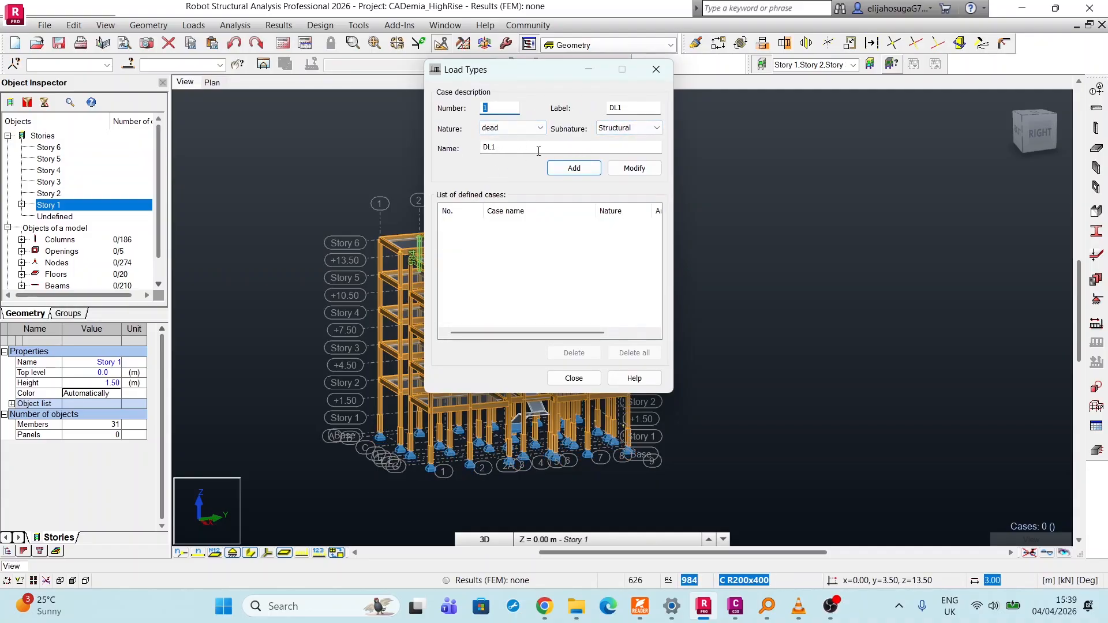
{"action": "left_click", "coordinate": [574, 169]}
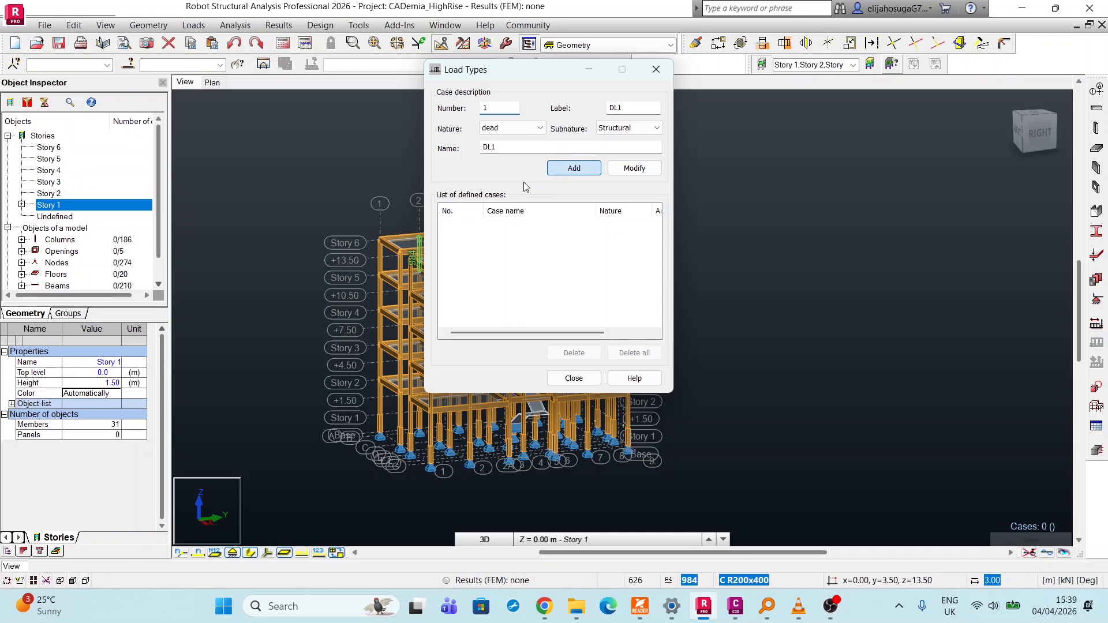
{"action": "left_click", "coordinate": [511, 129]}
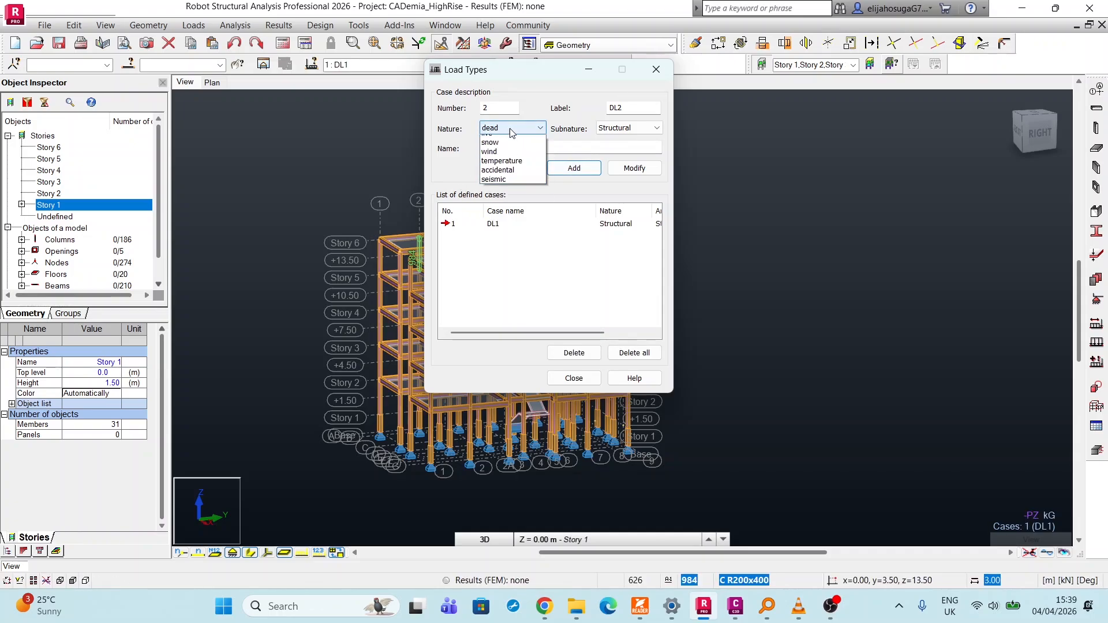
{"action": "left_click", "coordinate": [501, 146]}
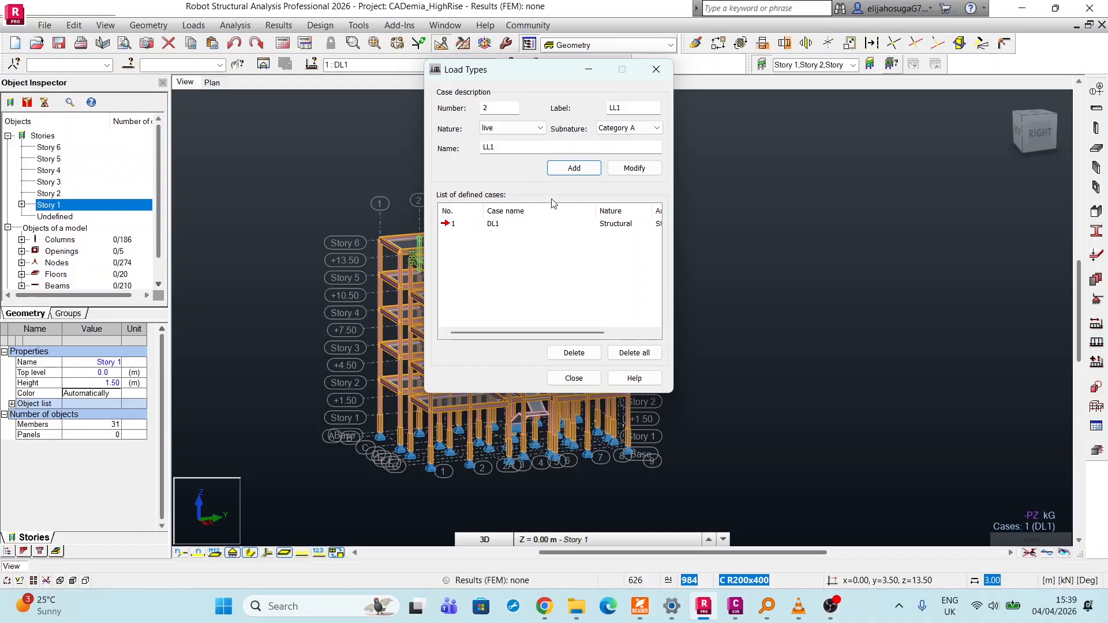
{"action": "left_click", "coordinate": [571, 168]}
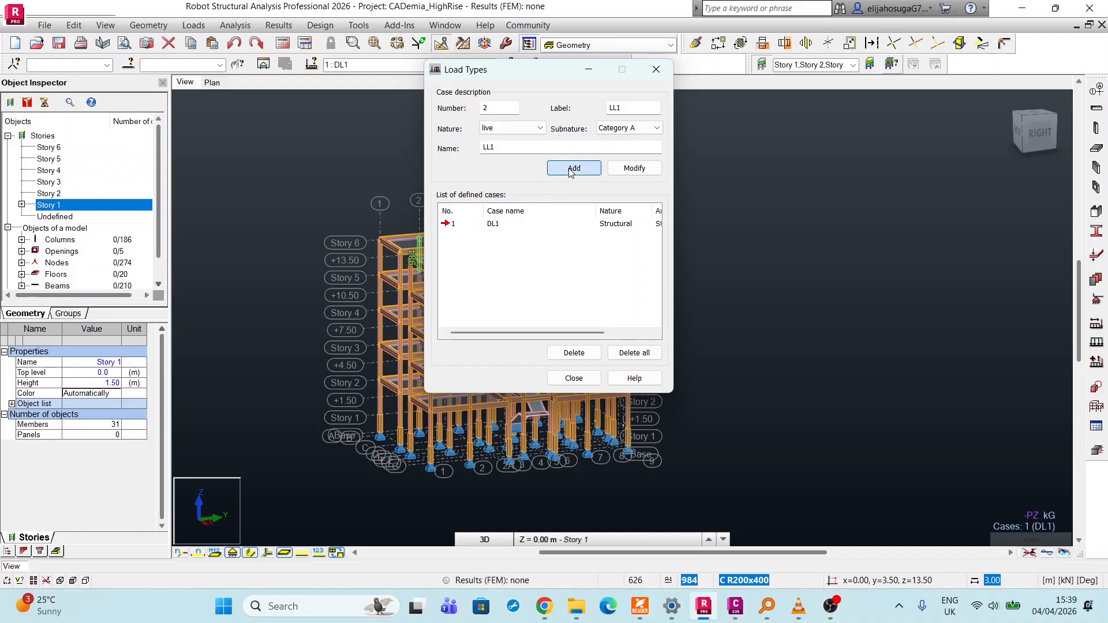
{"action": "left_click", "coordinate": [514, 128]}
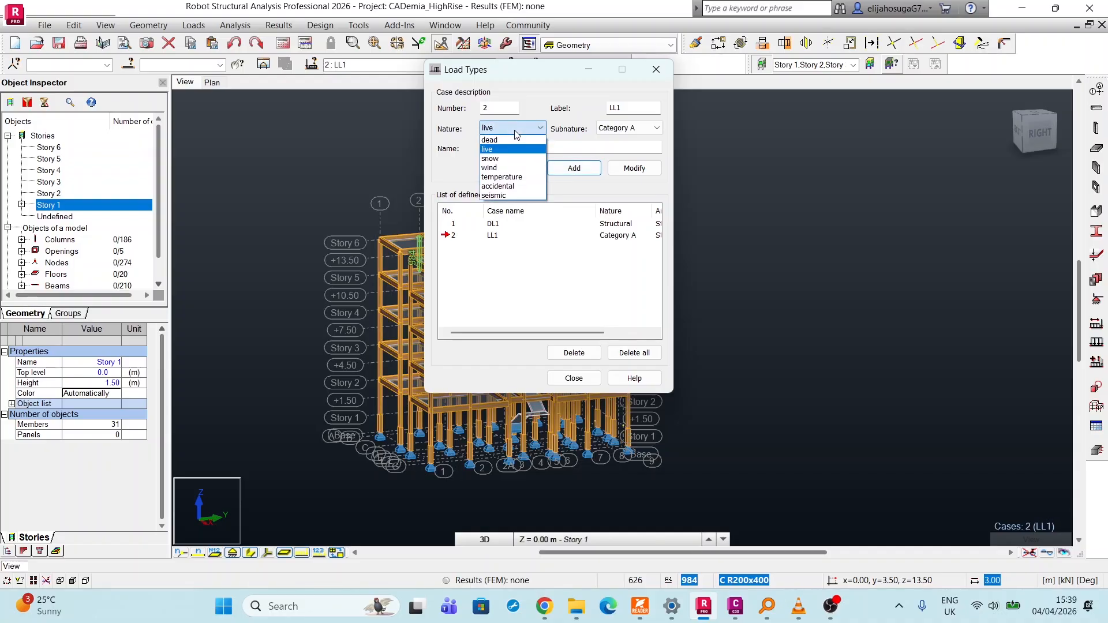
{"action": "left_click", "coordinate": [499, 168]}
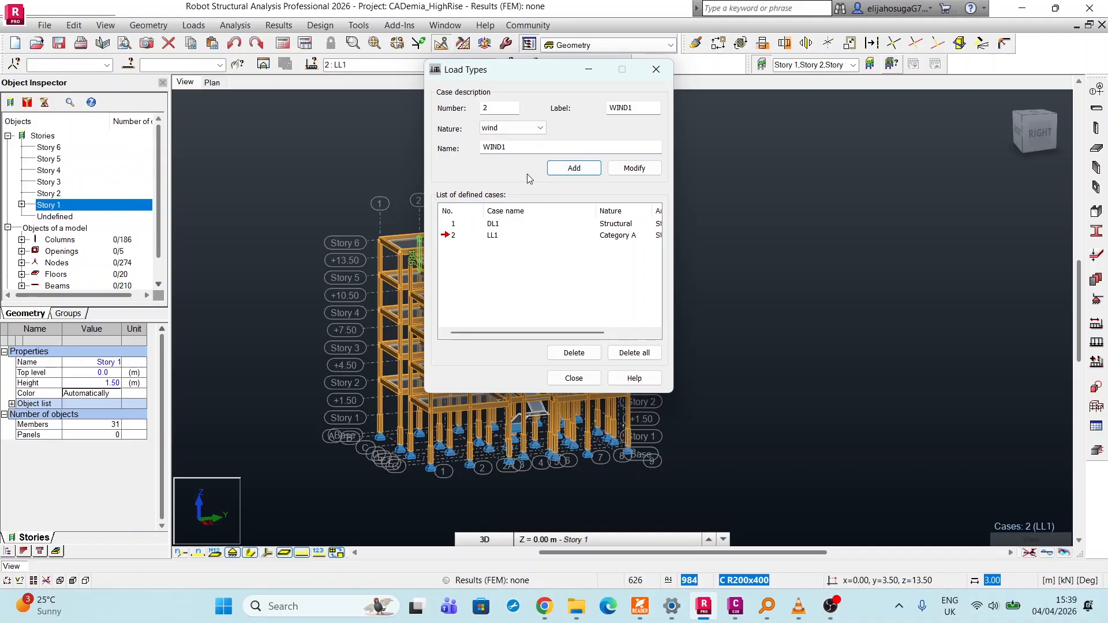
{"action": "left_click", "coordinate": [573, 169]}
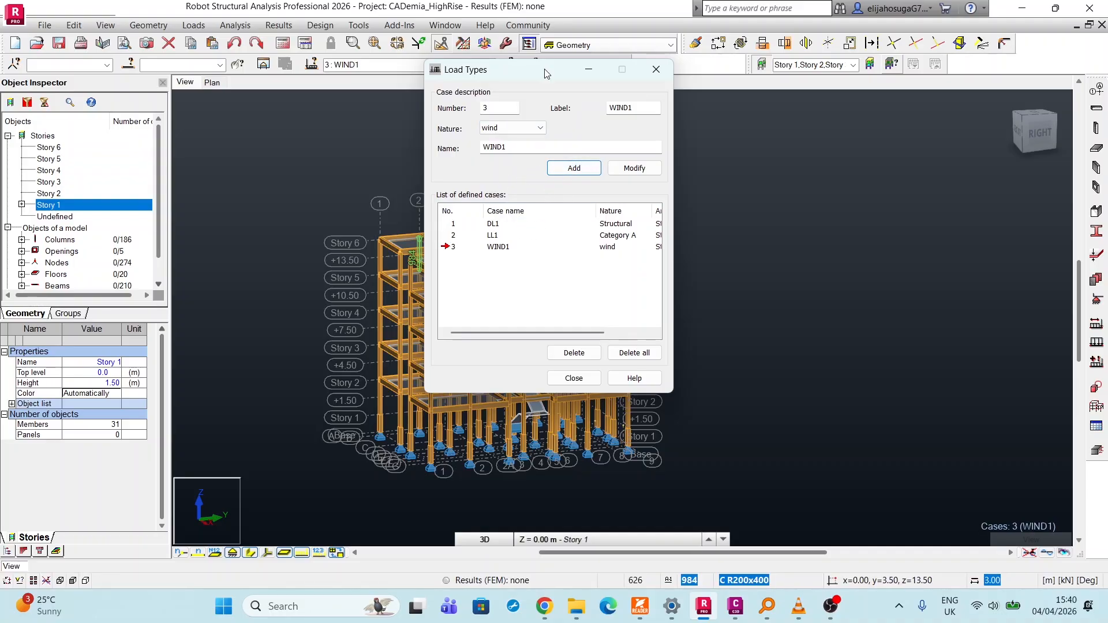
{"action": "left_click", "coordinate": [656, 70]}
{"action": "scroll", "coordinate": [365, 303], "scroll_direction": "up", "scroll_amount": 2}
{"action": "scroll", "coordinate": [351, 251], "scroll_direction": "down", "scroll_amount": 4}
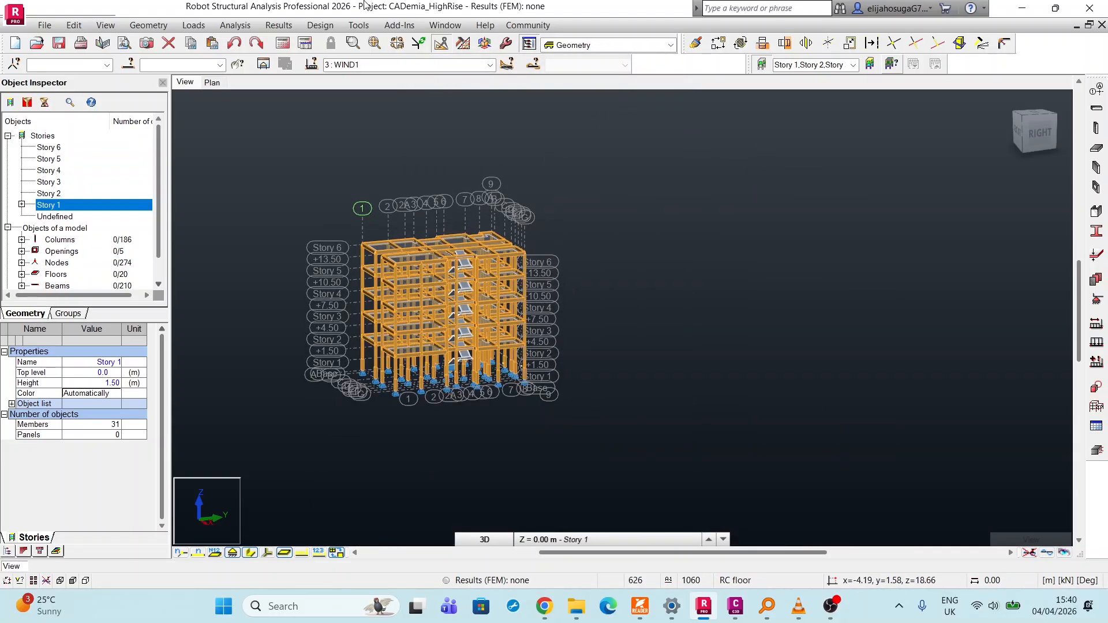
{"action": "scroll", "coordinate": [438, 247], "scroll_direction": "up", "scroll_amount": 4}
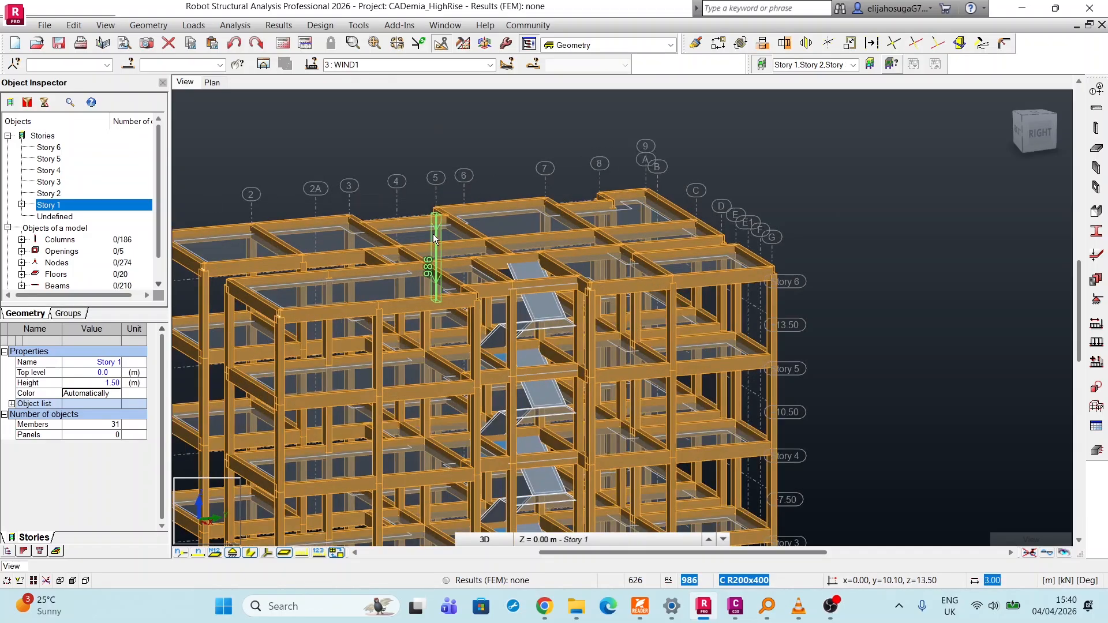
{"action": "scroll", "coordinate": [397, 185], "scroll_direction": "down", "scroll_amount": 4}
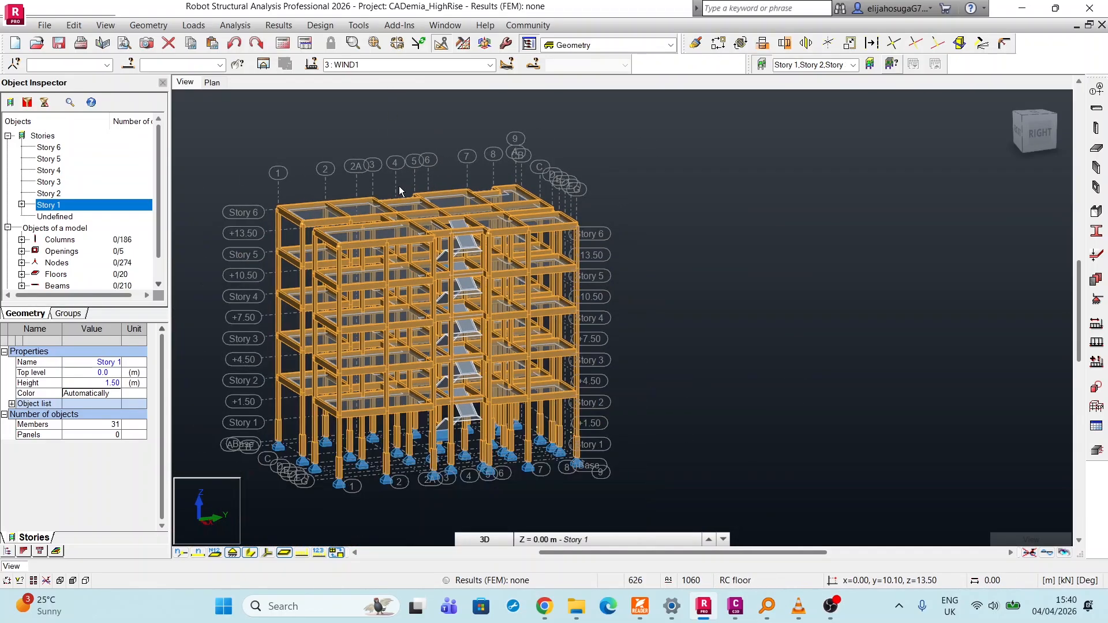
{"action": "left_click", "coordinate": [194, 26]}
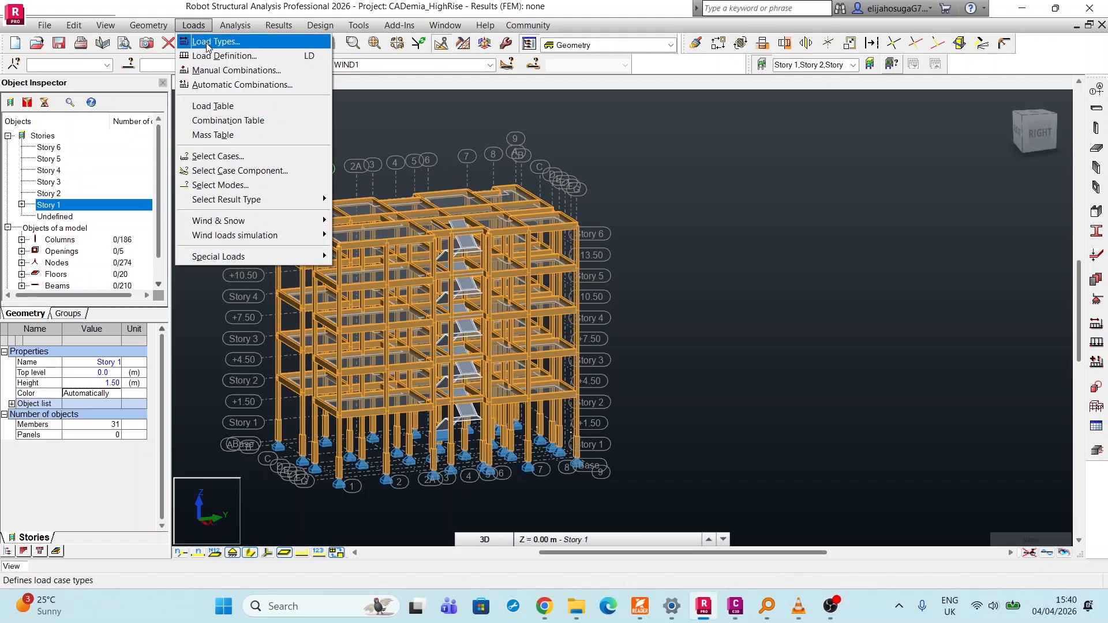
{"action": "left_click", "coordinate": [219, 55]}
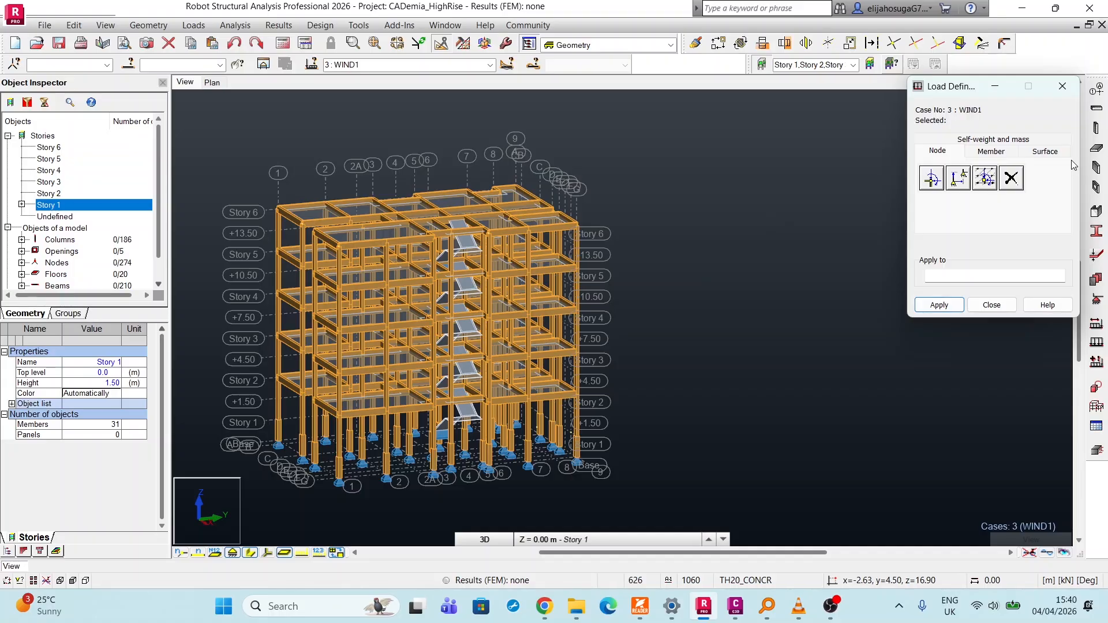
{"action": "left_click", "coordinate": [1047, 153]}
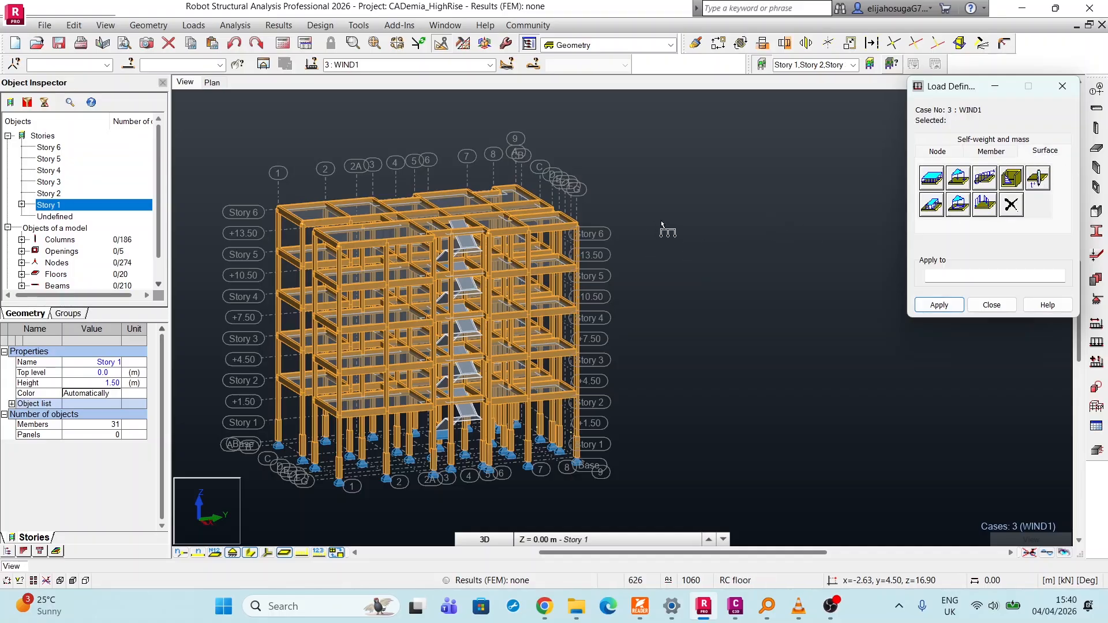
{"action": "left_click", "coordinate": [932, 179]}
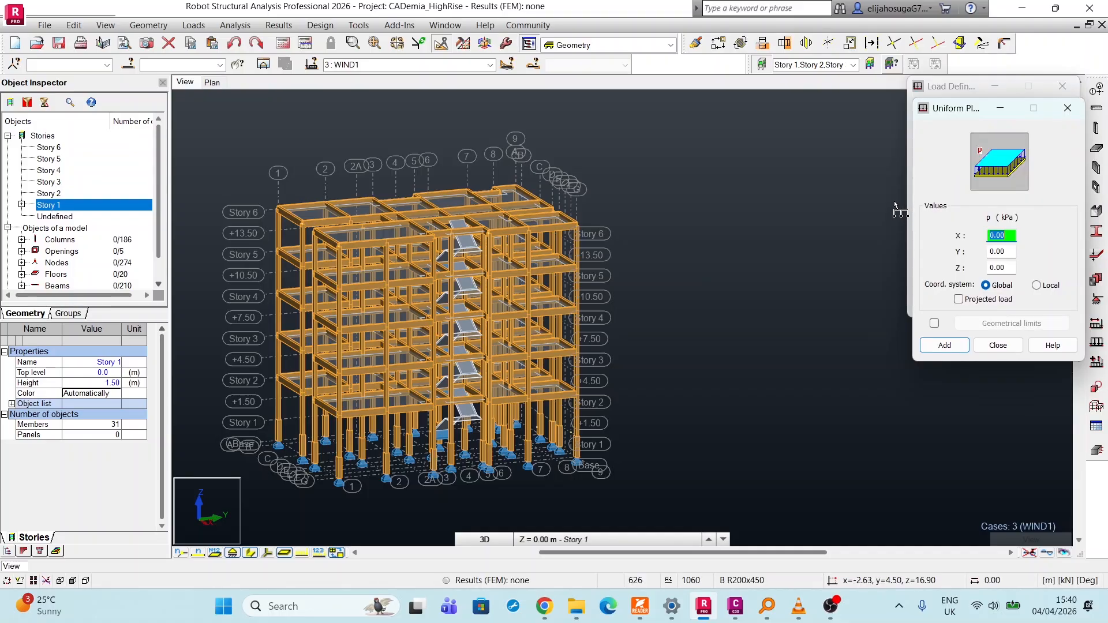
{"action": "scroll", "coordinate": [722, 353], "scroll_direction": "down", "scroll_amount": 3}
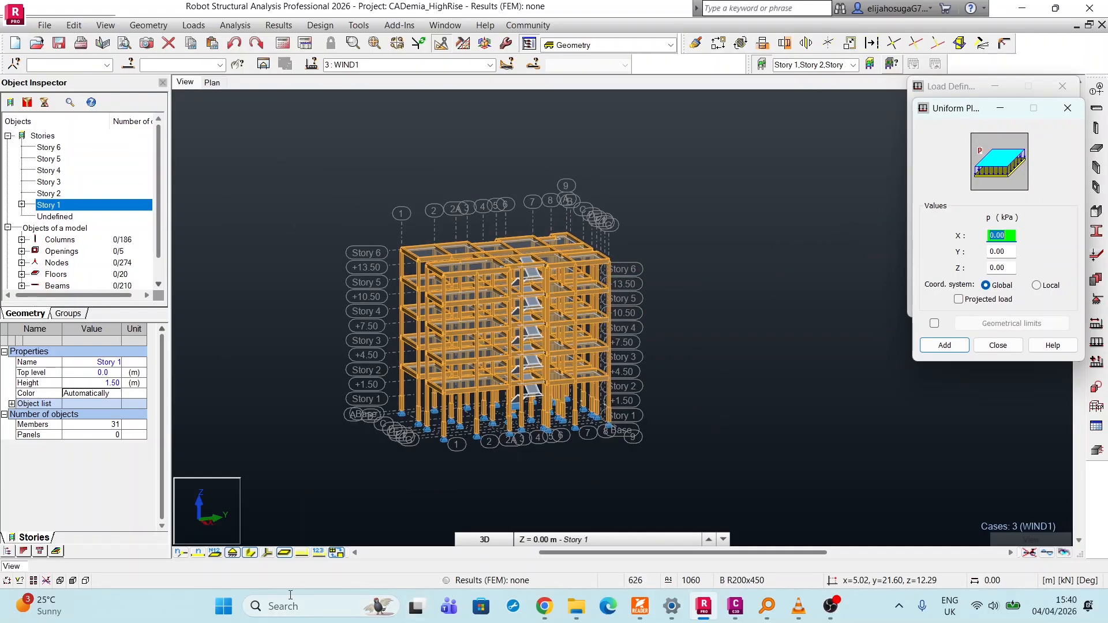
Hide the members' section shapes in the 3D view and close the uniform planar load definition.
{"action": "left_click", "coordinate": [250, 553]}
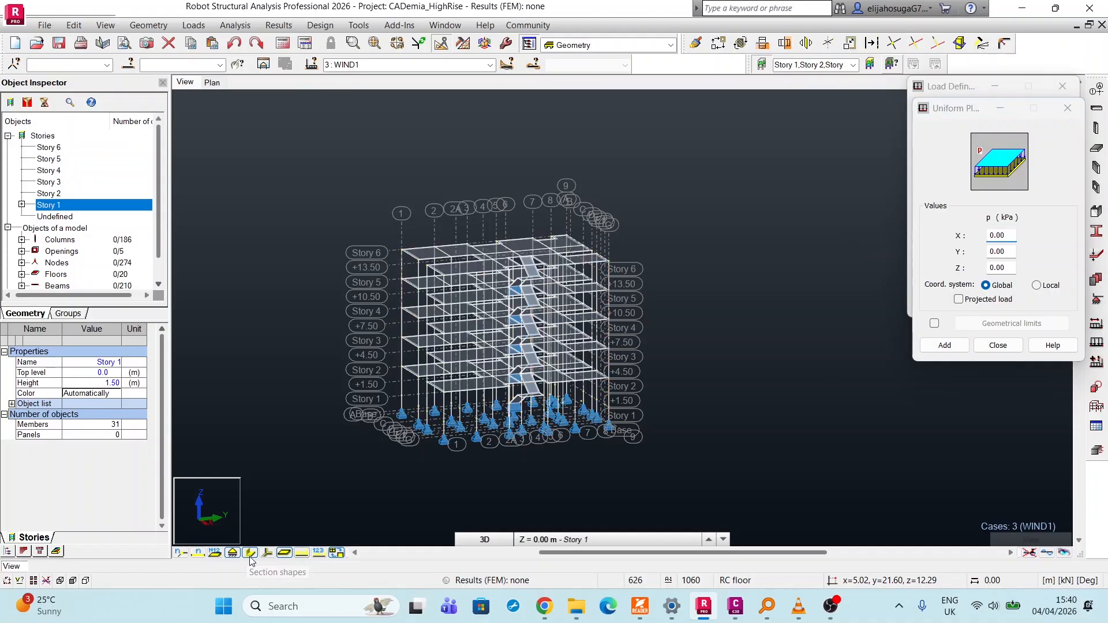
{"action": "scroll", "coordinate": [664, 257], "scroll_direction": "up", "scroll_amount": 3}
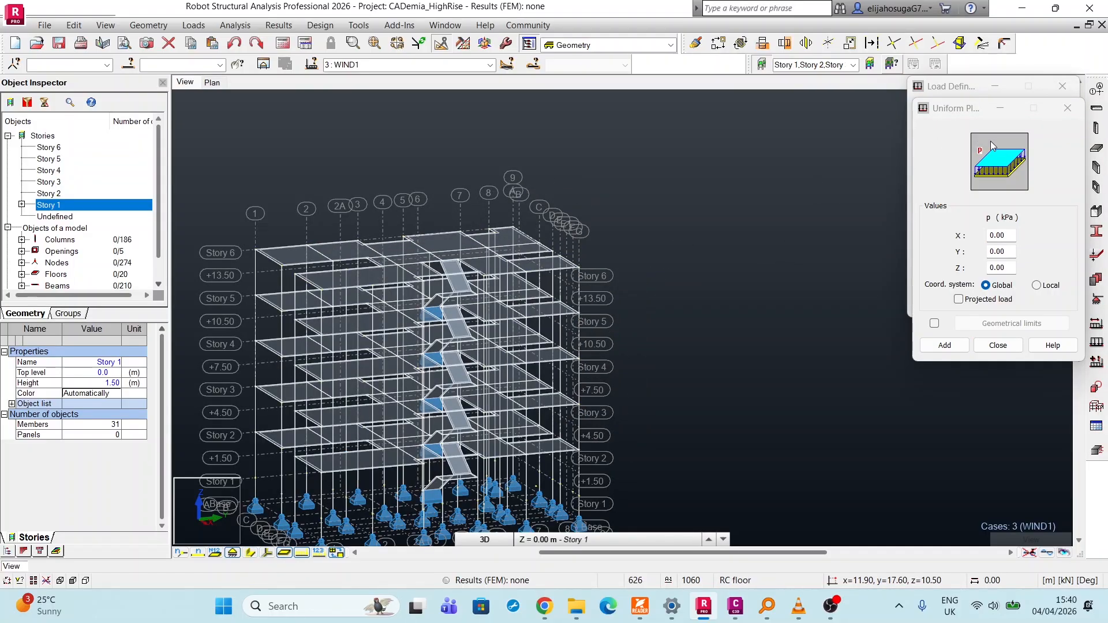
{"action": "left_click", "coordinate": [1068, 108]}
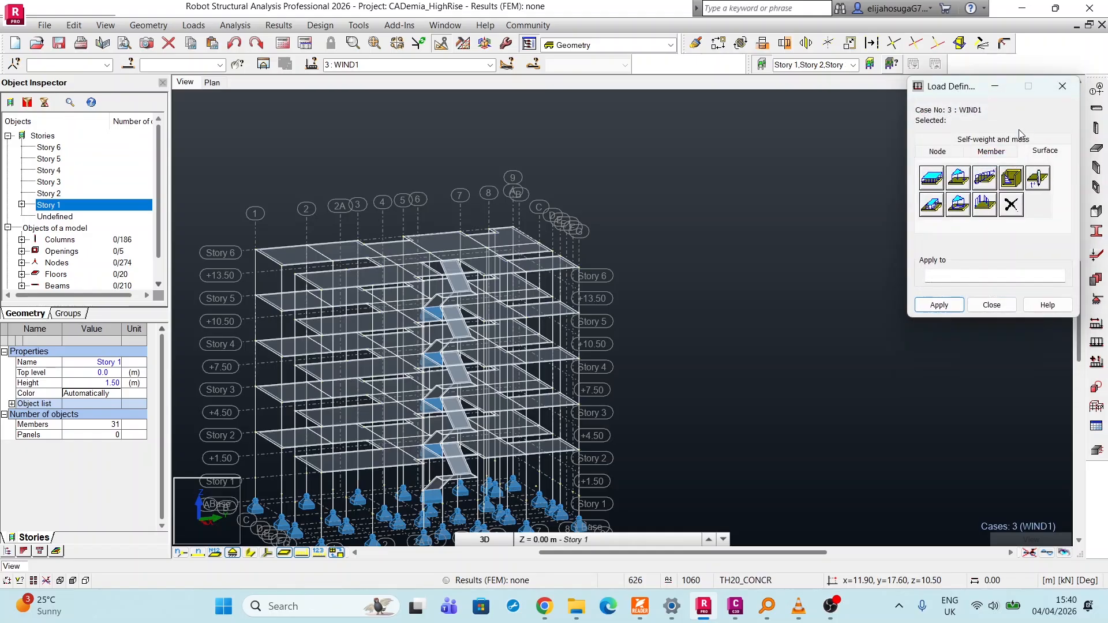
{"action": "left_click", "coordinate": [1060, 87]}
{"action": "scroll", "coordinate": [287, 316], "scroll_direction": "down", "scroll_amount": 1}
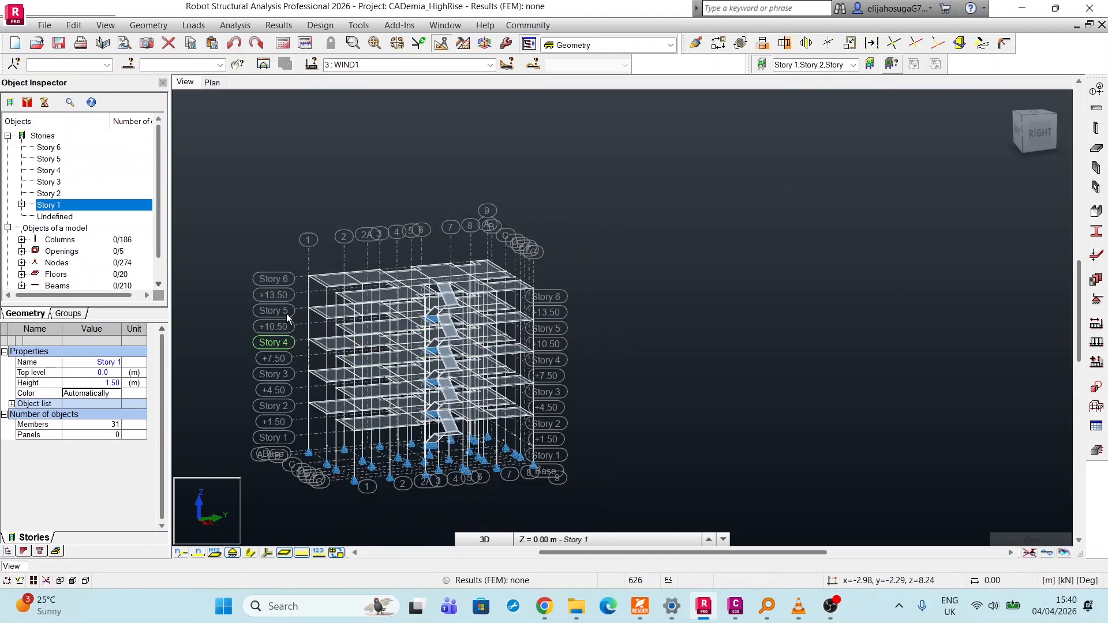
{"action": "scroll", "coordinate": [340, 286], "scroll_direction": "up", "scroll_amount": 3}
{"action": "scroll", "coordinate": [340, 287], "scroll_direction": "up", "scroll_amount": 2}
{"action": "scroll", "coordinate": [339, 290], "scroll_direction": "down", "scroll_amount": 4}
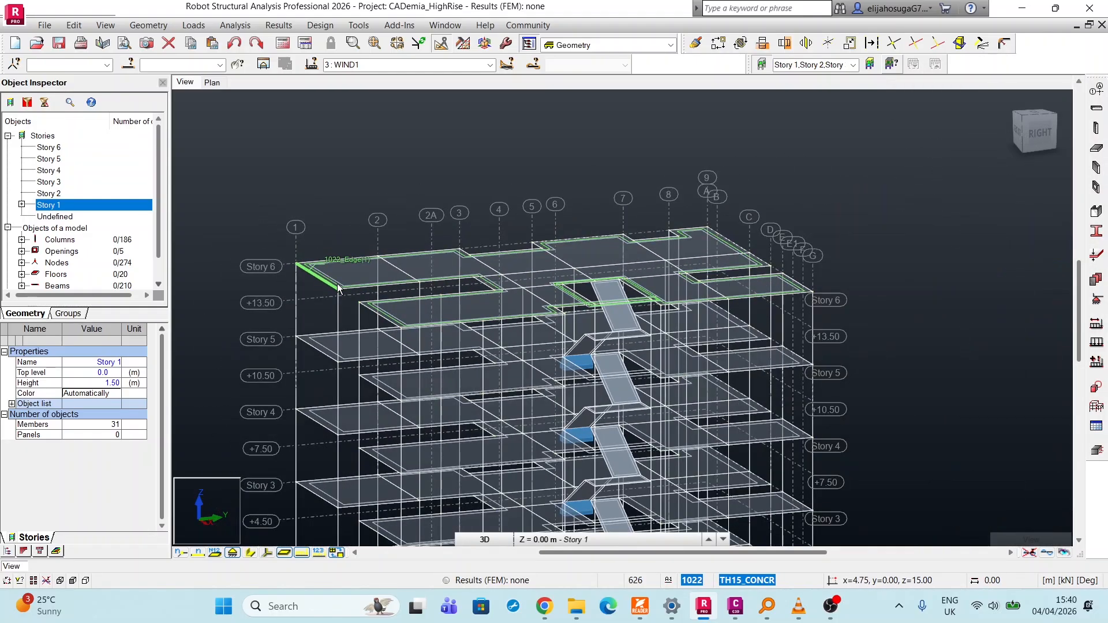
{"action": "scroll", "coordinate": [372, 413], "scroll_direction": "up", "scroll_amount": 5}
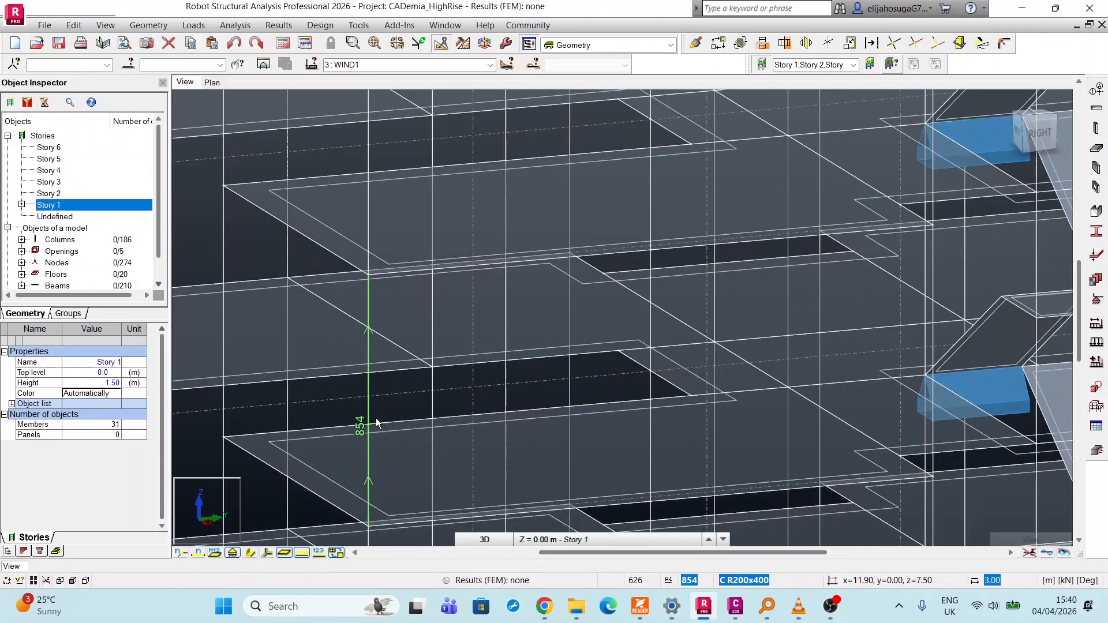
{"action": "scroll", "coordinate": [376, 425], "scroll_direction": "down", "scroll_amount": 3}
{"action": "scroll", "coordinate": [341, 271], "scroll_direction": "down", "scroll_amount": 2}
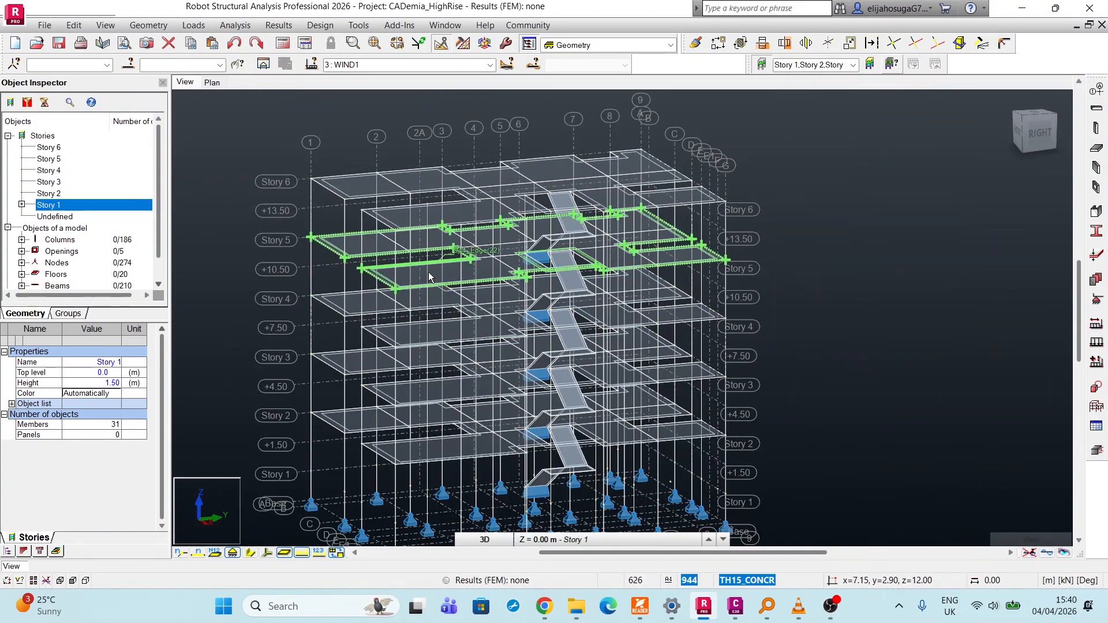
Bring up the FE mesh generation options and select all floor panels of the model.
{"action": "left_click", "coordinate": [464, 44]}
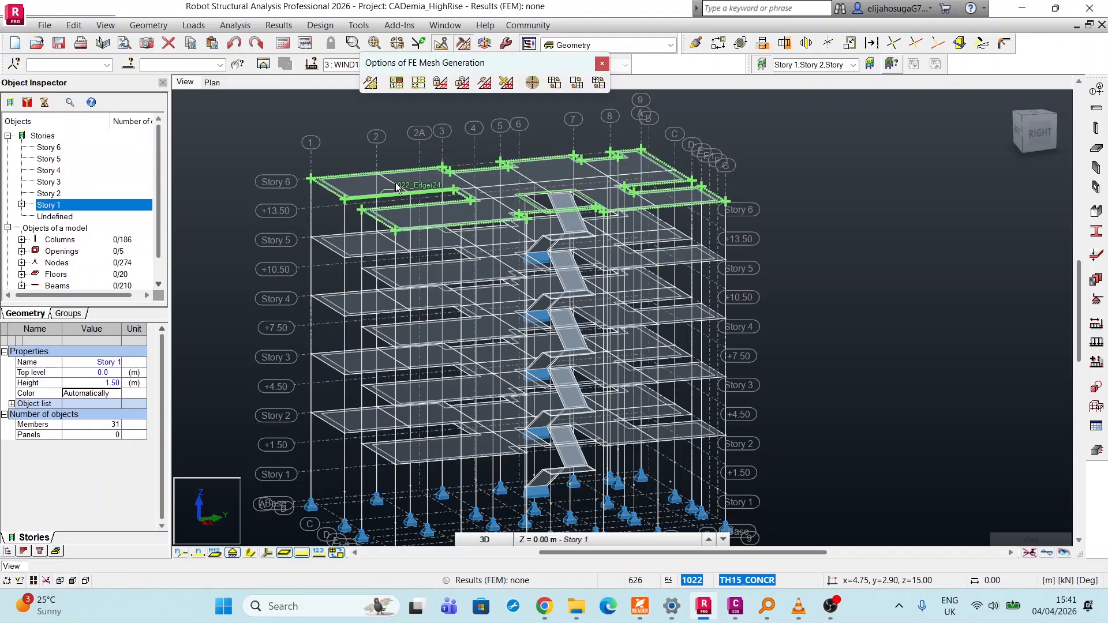
{"action": "left_click", "coordinate": [418, 84]}
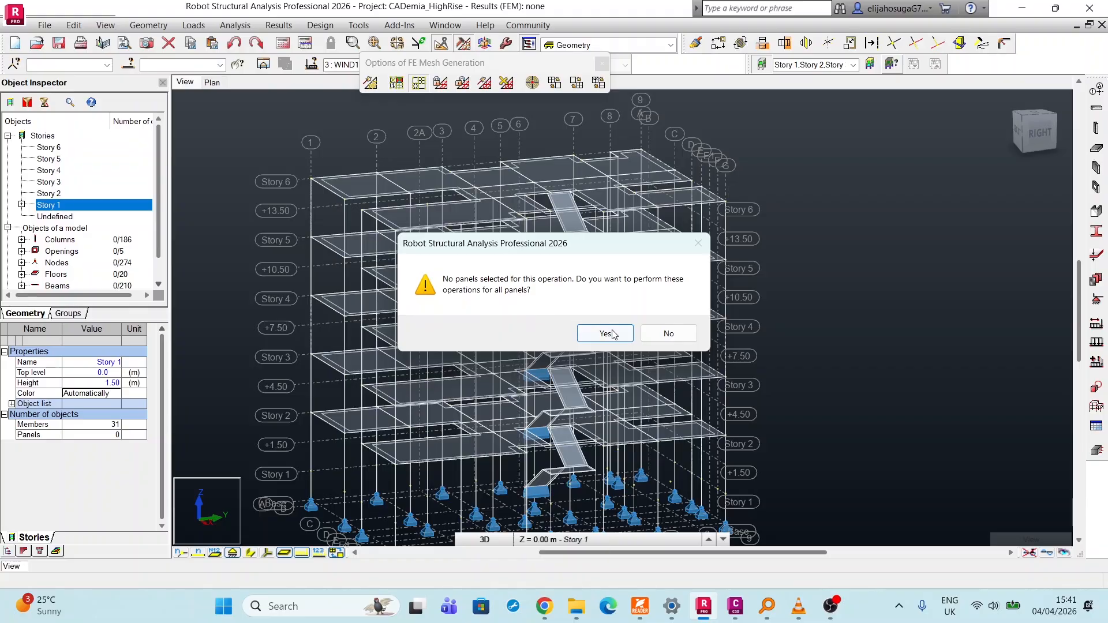
{"action": "left_click", "coordinate": [662, 338]}
{"action": "scroll", "coordinate": [51, 283], "scroll_direction": "down", "scroll_amount": 1}
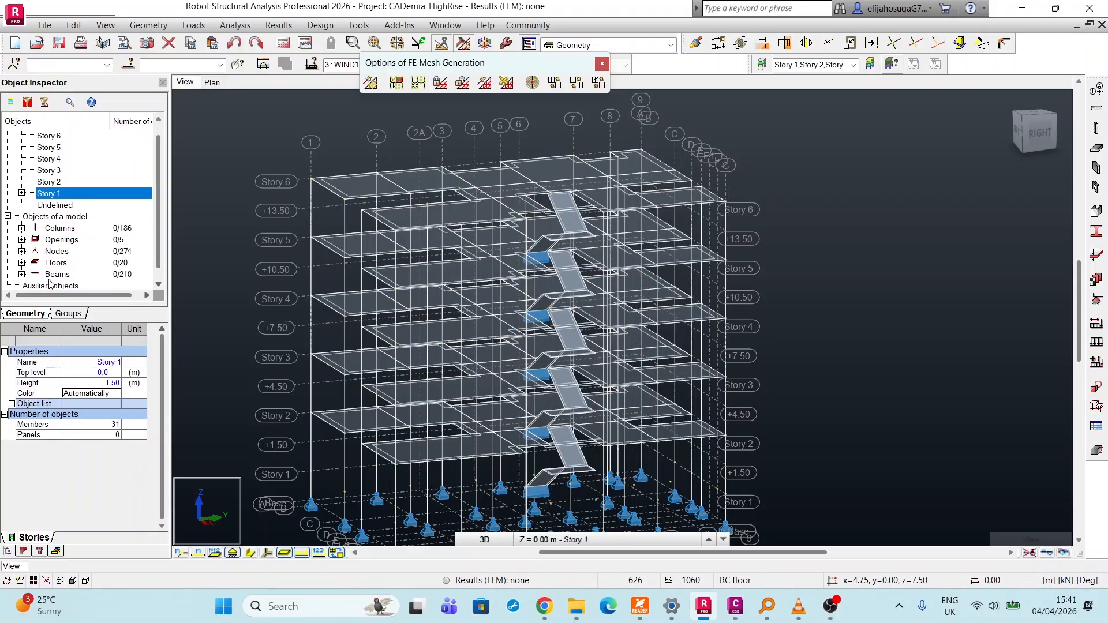
{"action": "left_click", "coordinate": [22, 263]}
{"action": "left_click", "coordinate": [22, 263]}
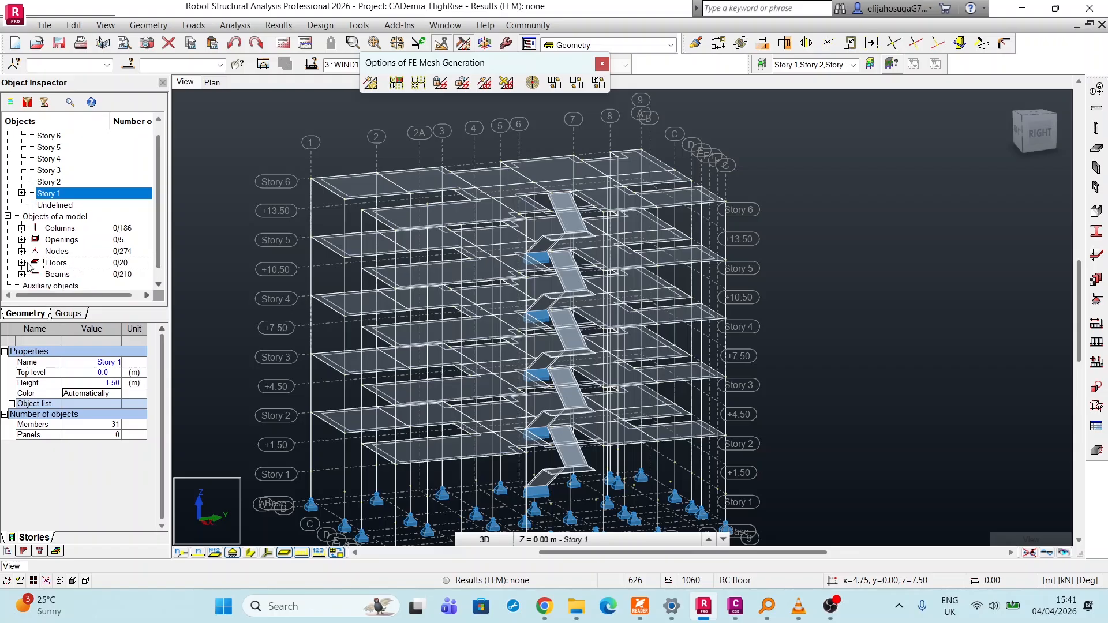
{"action": "right_click", "coordinate": [75, 268]}
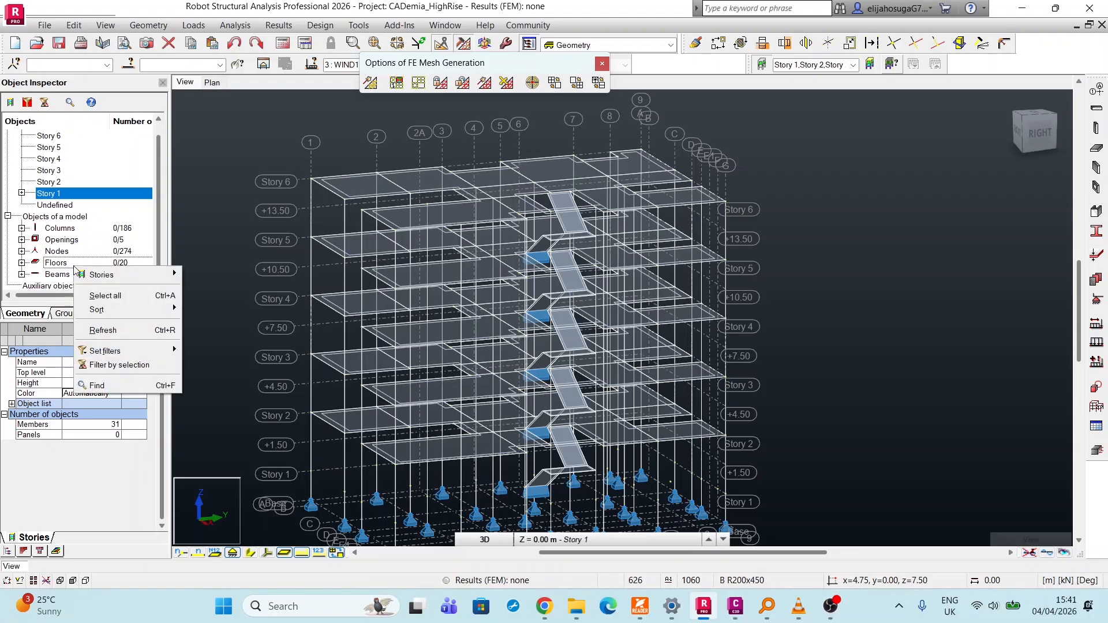
{"action": "left_click", "coordinate": [104, 296]}
{"action": "scroll", "coordinate": [519, 162], "scroll_direction": "down", "scroll_amount": 1}
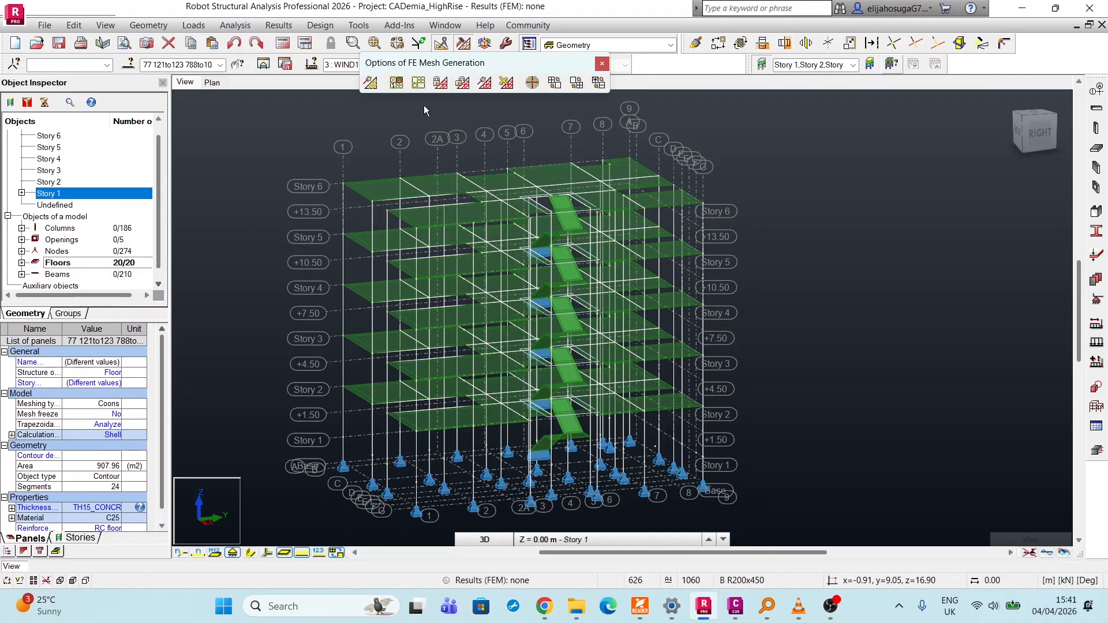
Set the floors' meshing to automatic generation with division 5 and squares in rectangular contour, and generate the calculation model.
{"action": "left_click", "coordinate": [421, 84]}
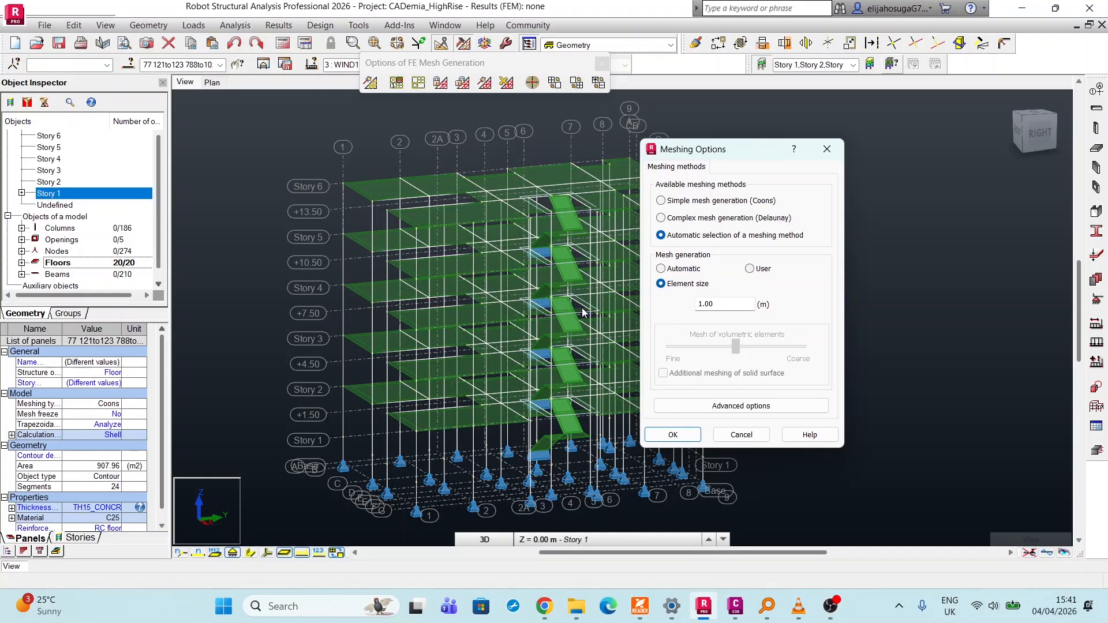
{"action": "left_click", "coordinate": [661, 269]}
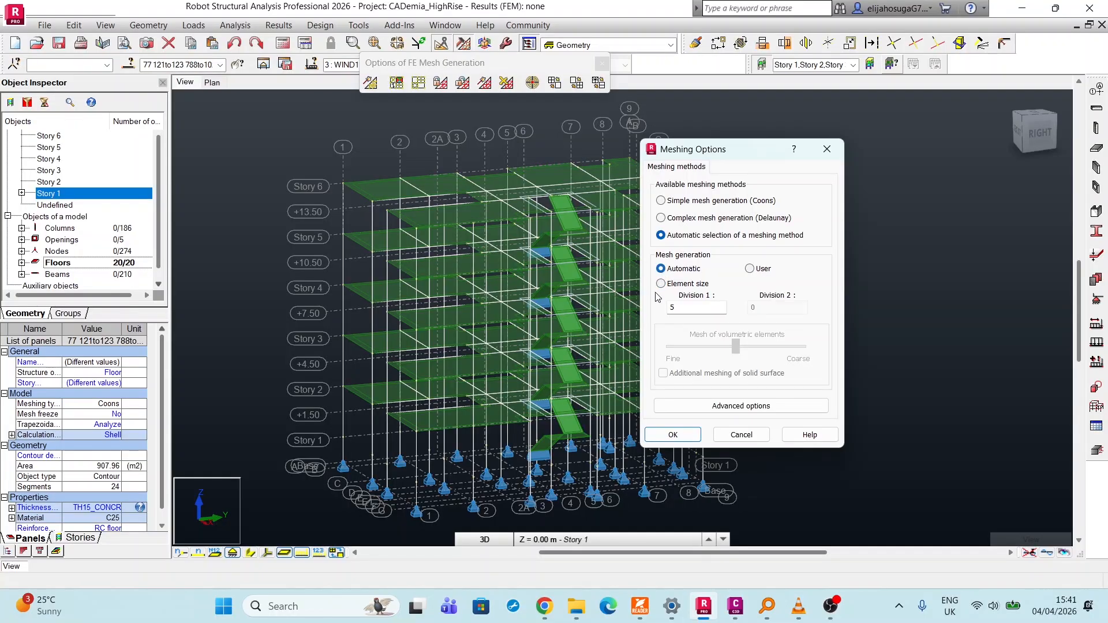
{"action": "left_click", "coordinate": [718, 406]}
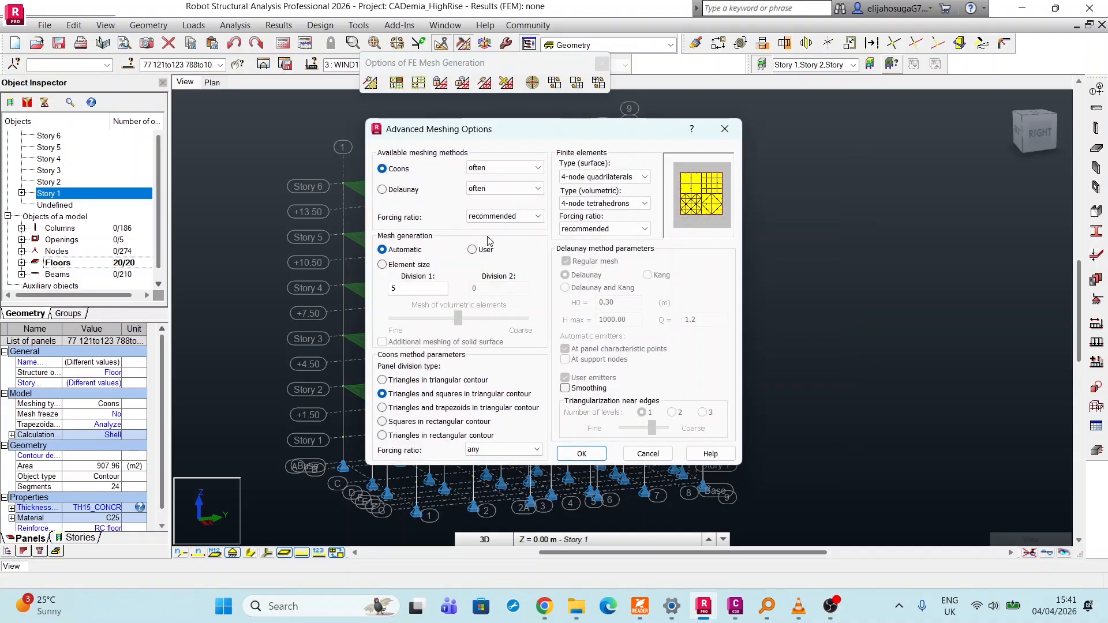
{"action": "left_click", "coordinate": [384, 424]}
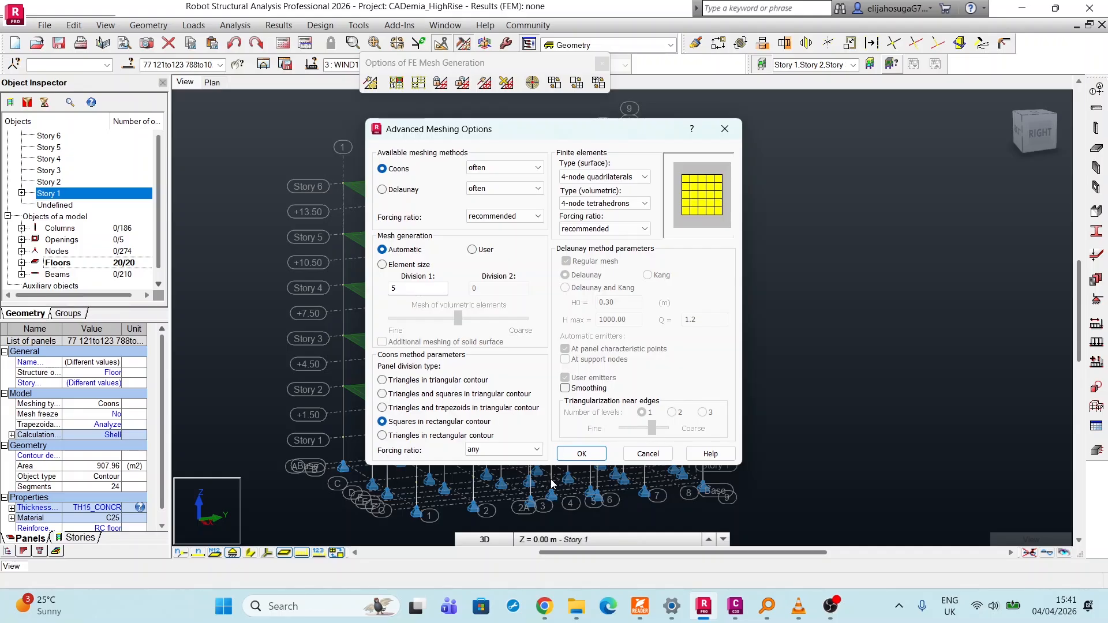
{"action": "left_click", "coordinate": [591, 459]}
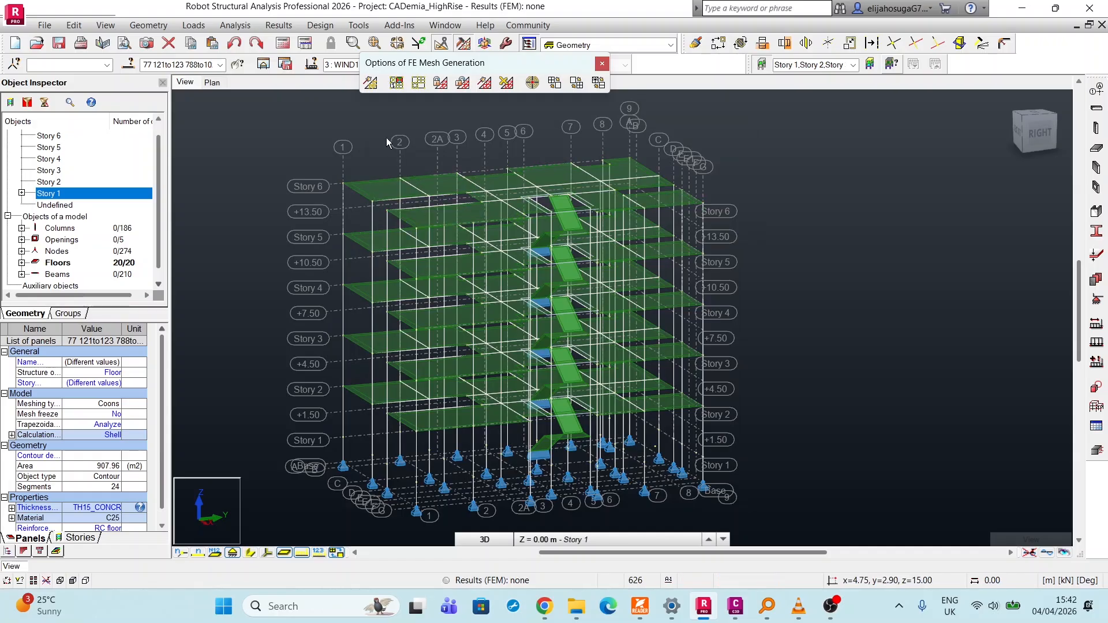
{"action": "left_click", "coordinate": [373, 85]}
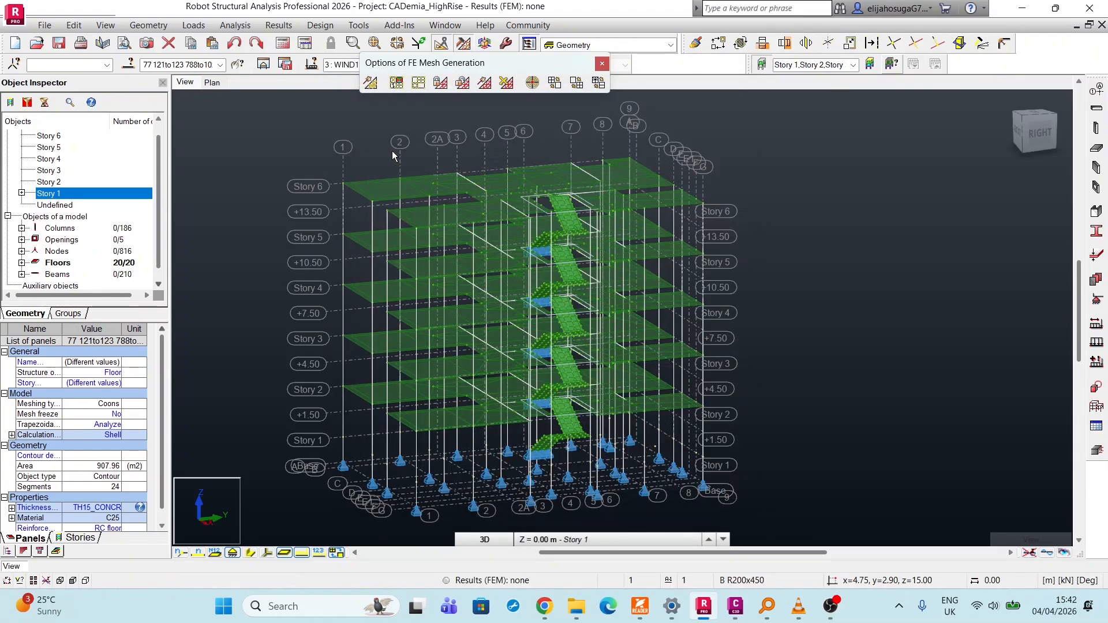
Examine the generated mesh on the floor slabs and stair panels, and check the current meshing options.
{"action": "scroll", "coordinate": [393, 156], "scroll_direction": "up", "scroll_amount": 3}
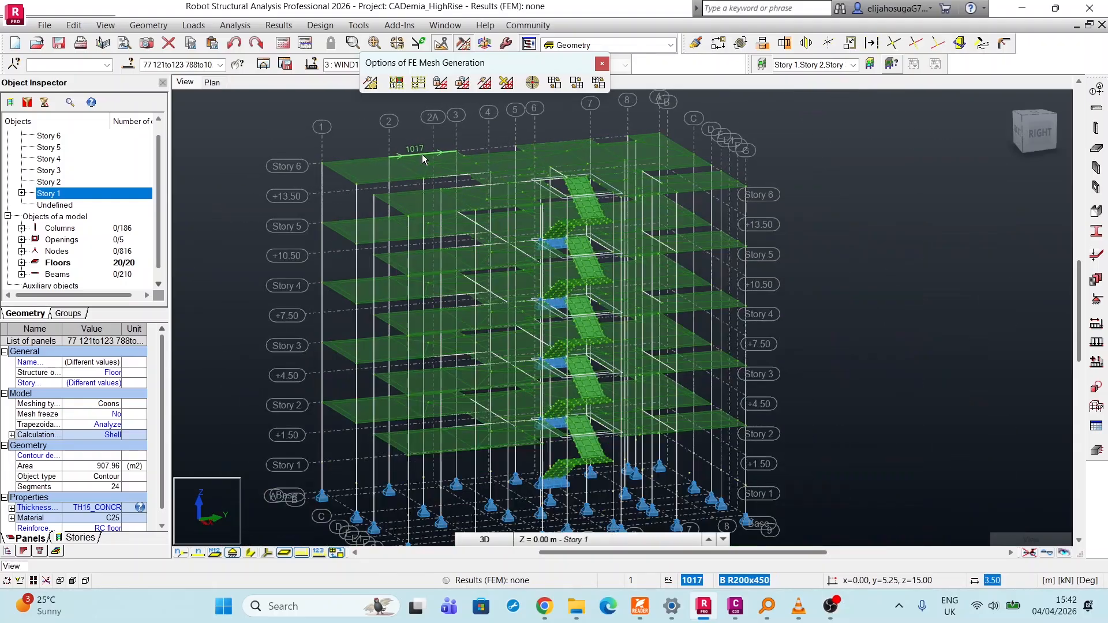
{"action": "scroll", "coordinate": [410, 334], "scroll_direction": "up", "scroll_amount": 5}
{"action": "scroll", "coordinate": [312, 254], "scroll_direction": "down", "scroll_amount": 3}
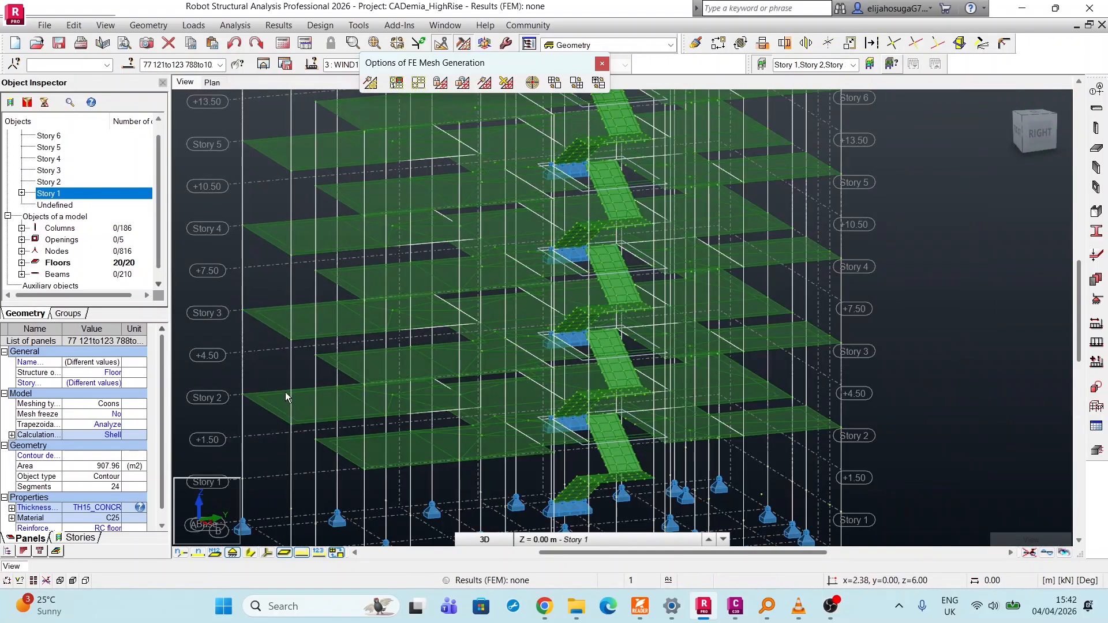
{"action": "scroll", "coordinate": [285, 392], "scroll_direction": "up", "scroll_amount": 3}
{"action": "scroll", "coordinate": [293, 395], "scroll_direction": "down", "scroll_amount": 5}
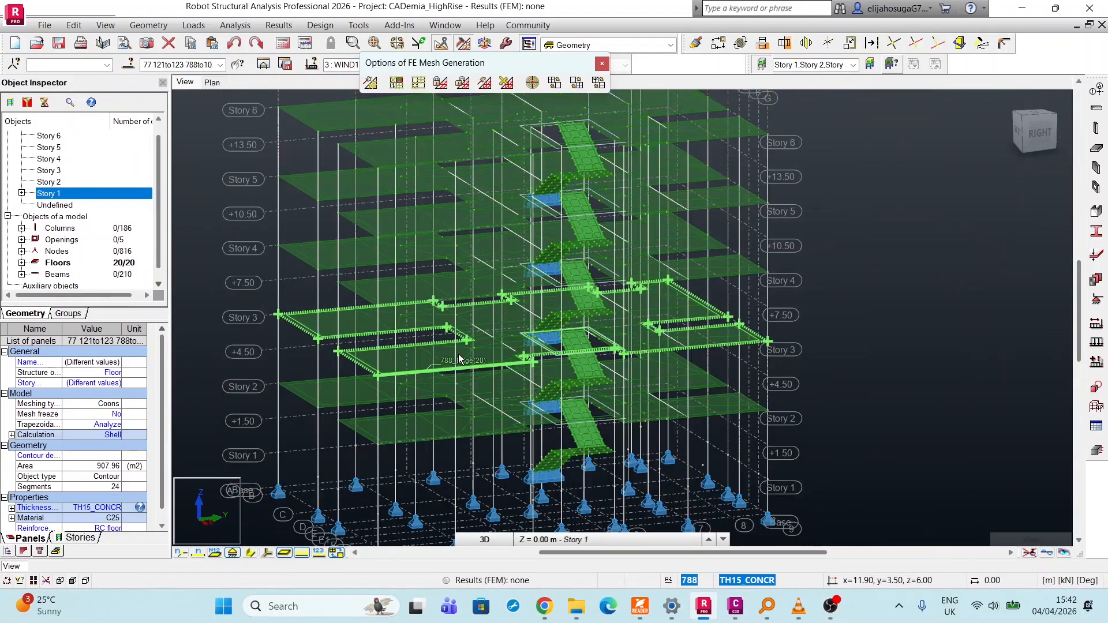
{"action": "scroll", "coordinate": [459, 355], "scroll_direction": "down", "scroll_amount": 2}
{"action": "scroll", "coordinate": [446, 141], "scroll_direction": "up", "scroll_amount": 4}
{"action": "scroll", "coordinate": [419, 154], "scroll_direction": "down", "scroll_amount": 2}
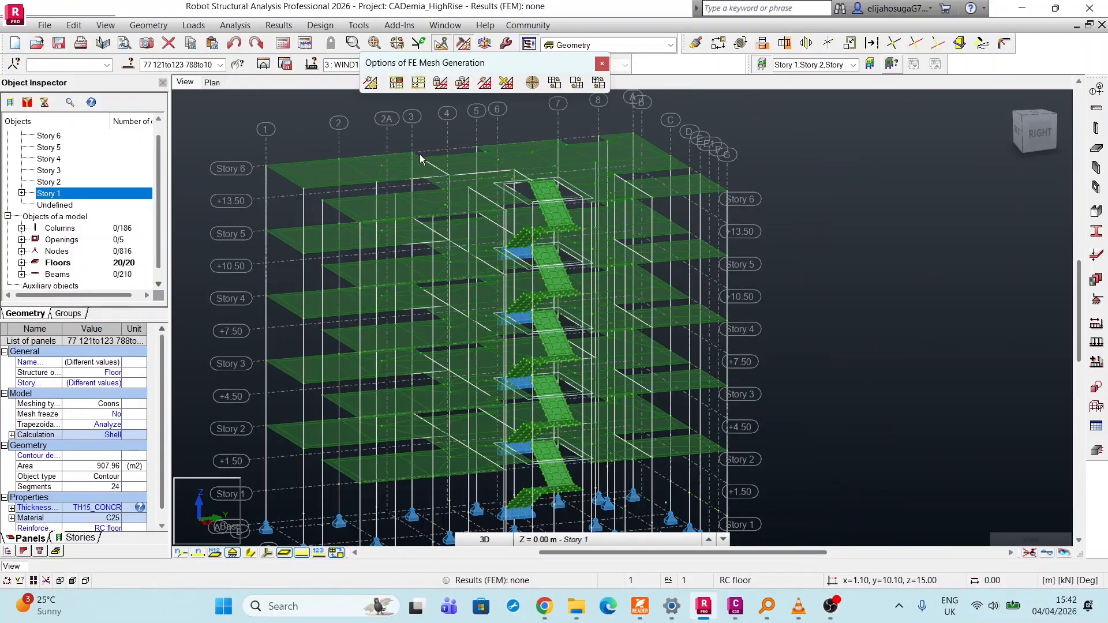
{"action": "scroll", "coordinate": [417, 185], "scroll_direction": "up", "scroll_amount": 3}
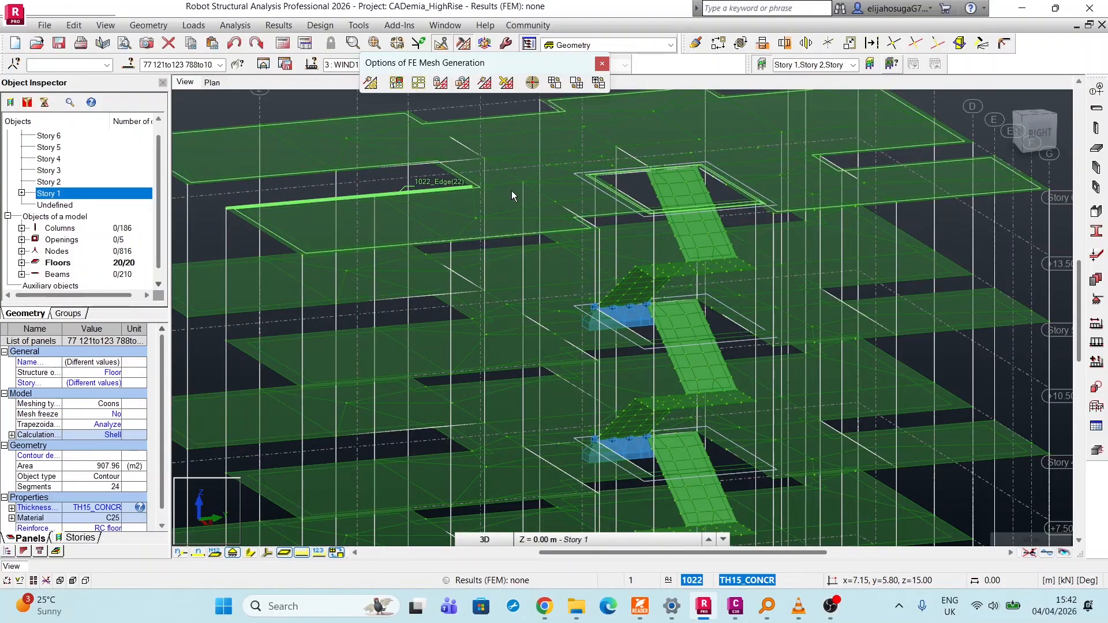
{"action": "scroll", "coordinate": [512, 190], "scroll_direction": "down", "scroll_amount": 5}
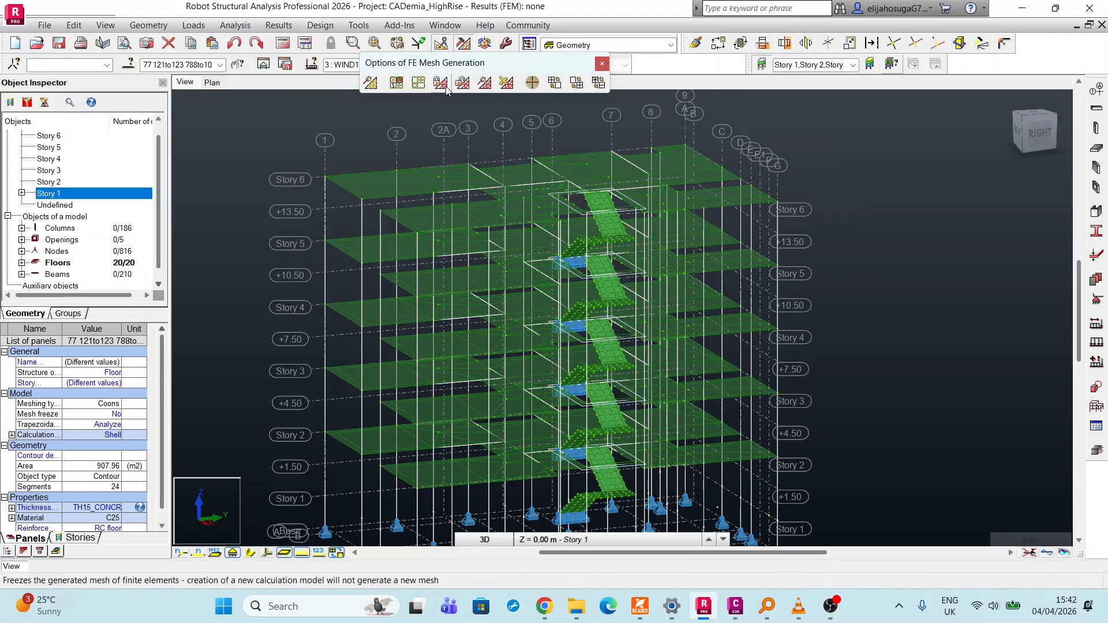
{"action": "left_click", "coordinate": [419, 84]}
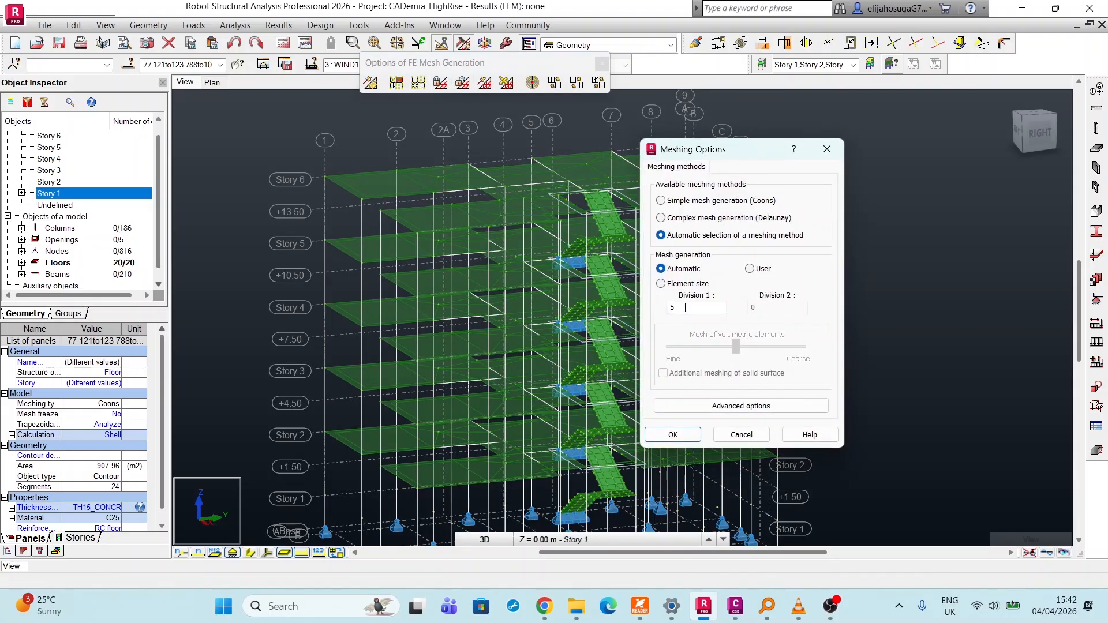
{"action": "left_click", "coordinate": [831, 157]}
{"action": "scroll", "coordinate": [377, 169], "scroll_direction": "up", "scroll_amount": 2}
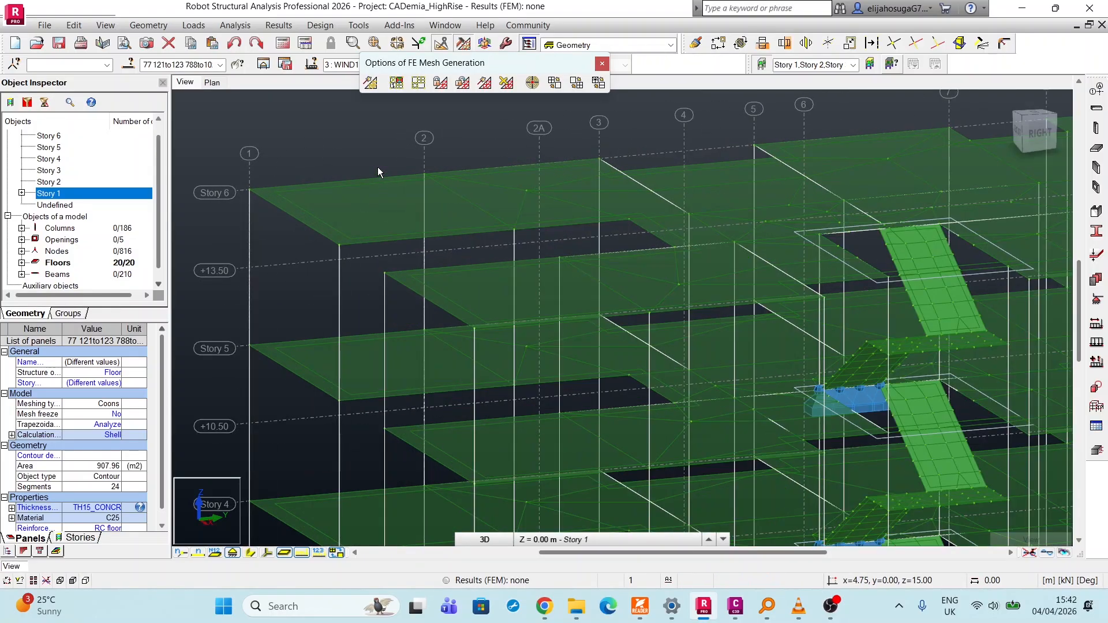
{"action": "scroll", "coordinate": [702, 317], "scroll_direction": "up", "scroll_amount": 5}
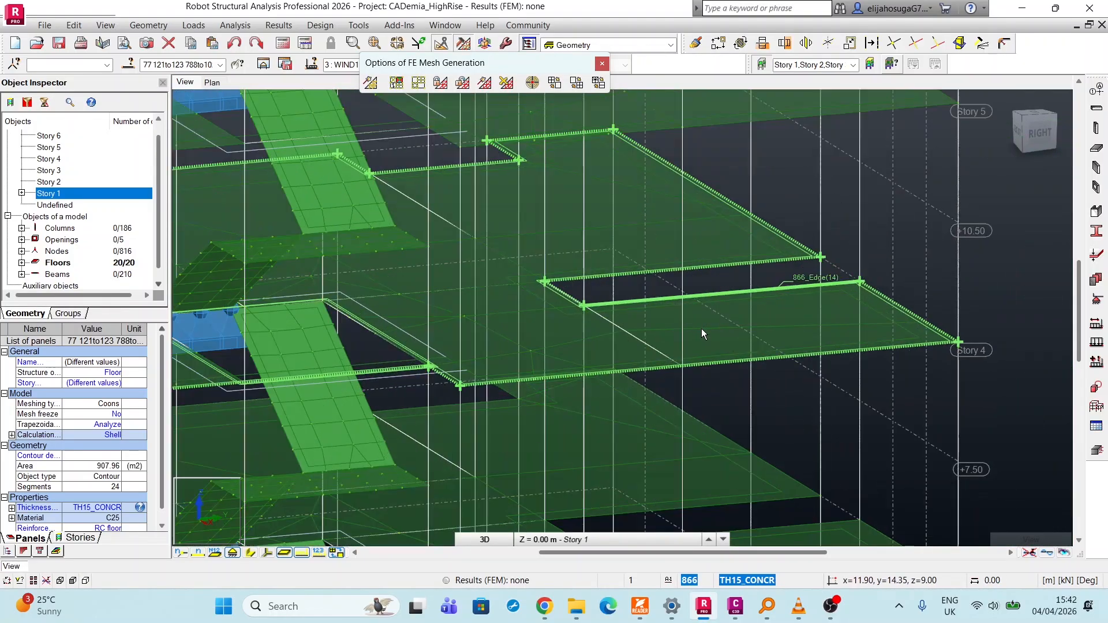
{"action": "scroll", "coordinate": [701, 327], "scroll_direction": "down", "scroll_amount": 8}
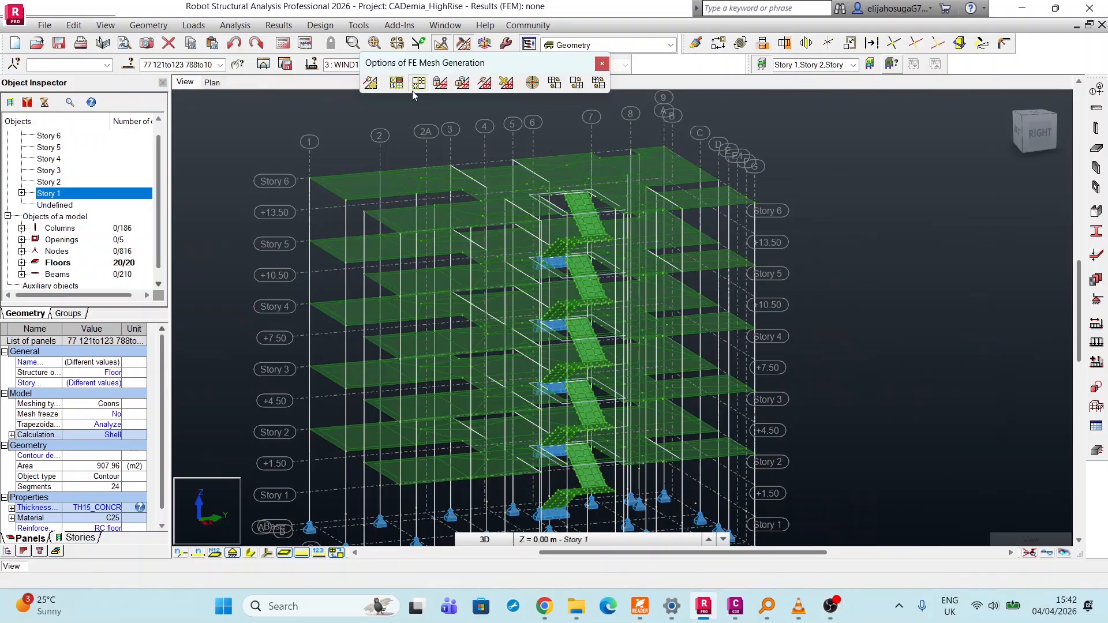
Set Division 1 of the floors' automatic mesh generation to 1, and regenerate the calculation model.
{"action": "left_click", "coordinate": [418, 84]}
{"action": "left_click_drag", "start_coordinate": [688, 312], "coordinate": [668, 306]}
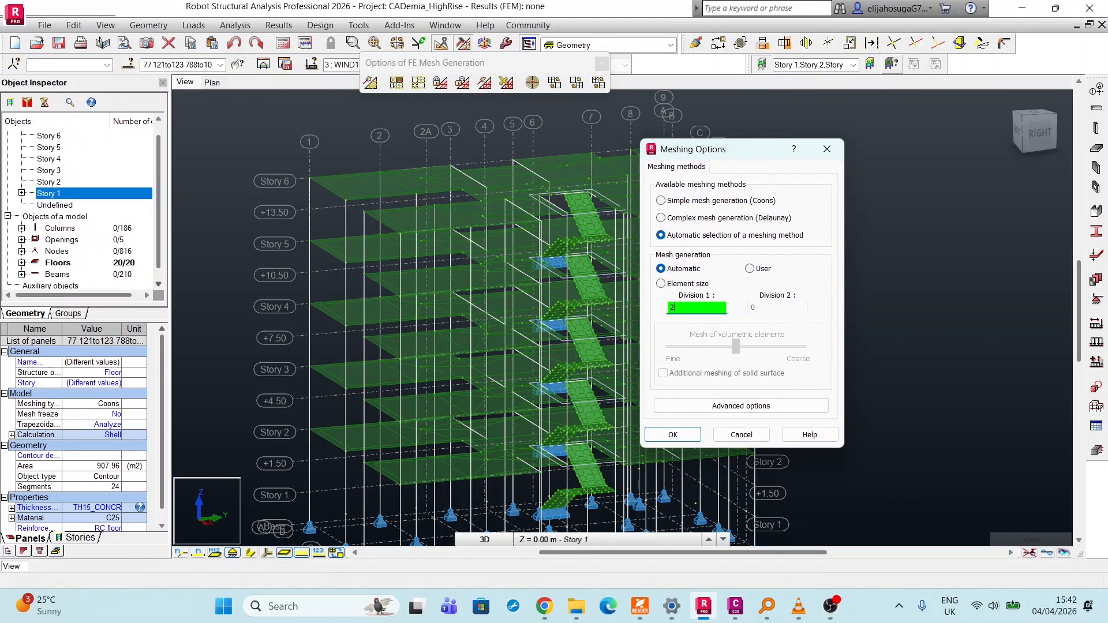
{"action": "left_click", "coordinate": [709, 406]}
{"action": "left_click", "coordinate": [596, 453]}
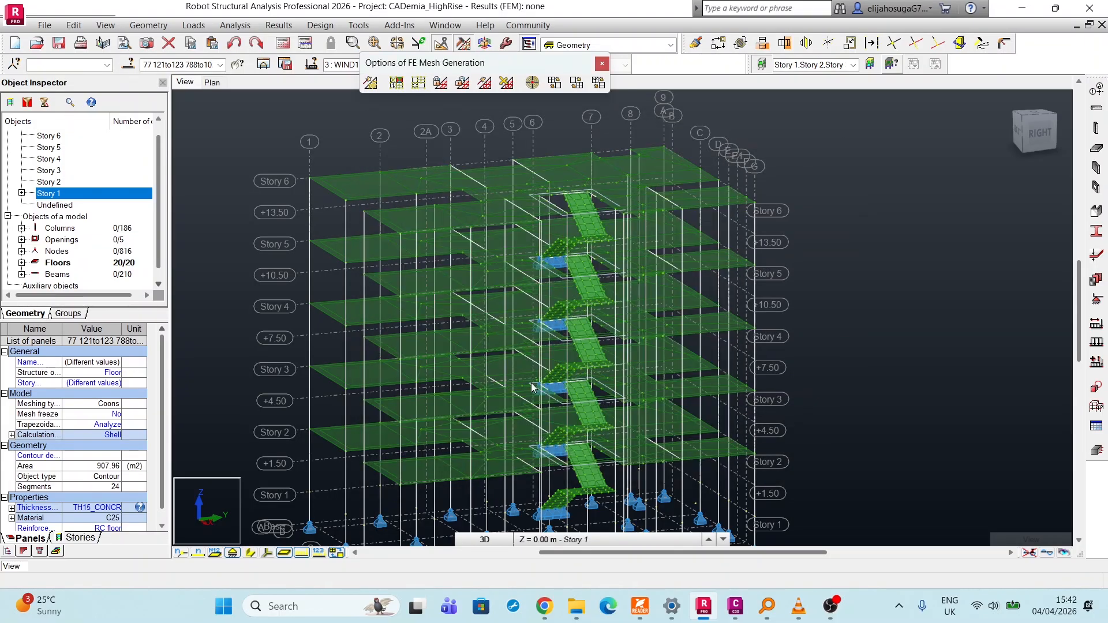
{"action": "left_click", "coordinate": [371, 83]}
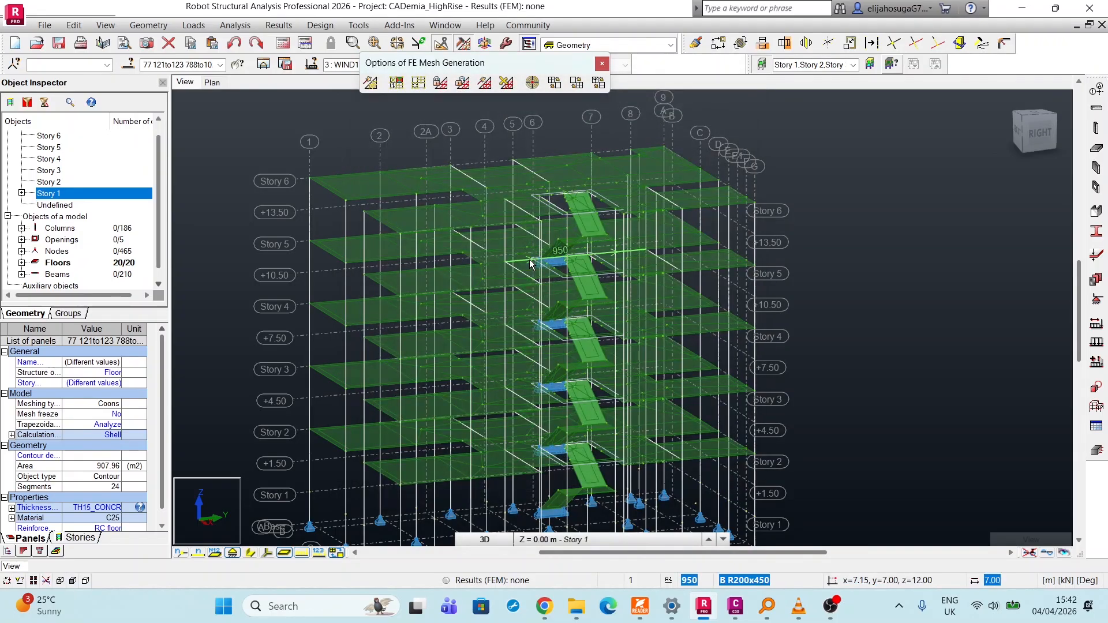
{"action": "scroll", "coordinate": [378, 214], "scroll_direction": "up", "scroll_amount": 5}
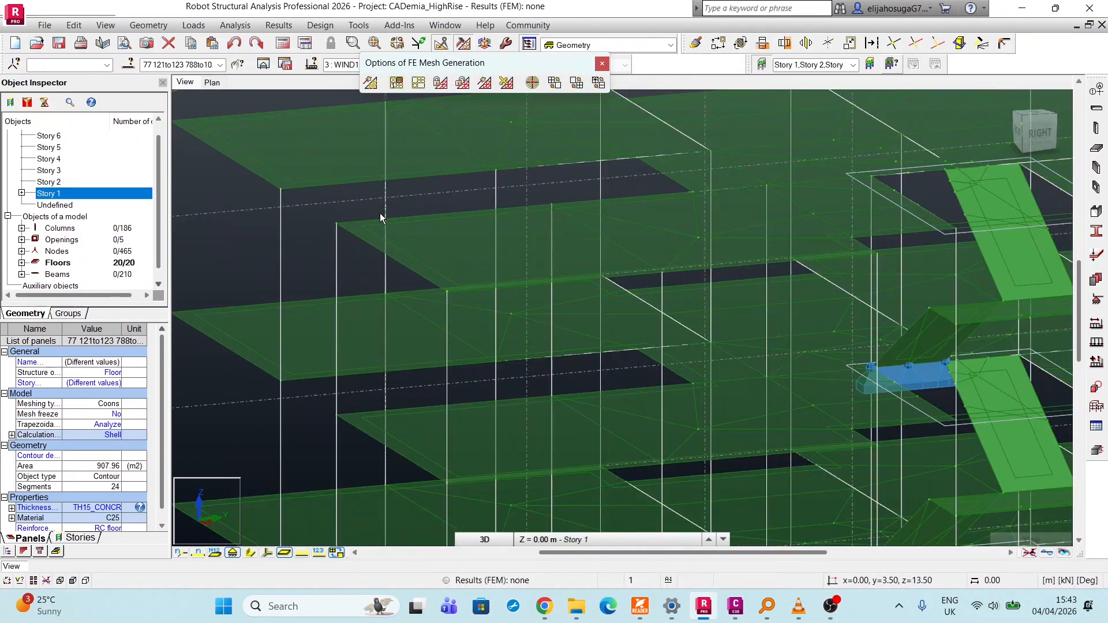
{"action": "scroll", "coordinate": [381, 216], "scroll_direction": "down", "scroll_amount": 2}
{"action": "scroll", "coordinate": [383, 220], "scroll_direction": "down", "scroll_amount": 3}
{"action": "scroll", "coordinate": [406, 254], "scroll_direction": "up", "scroll_amount": 4}
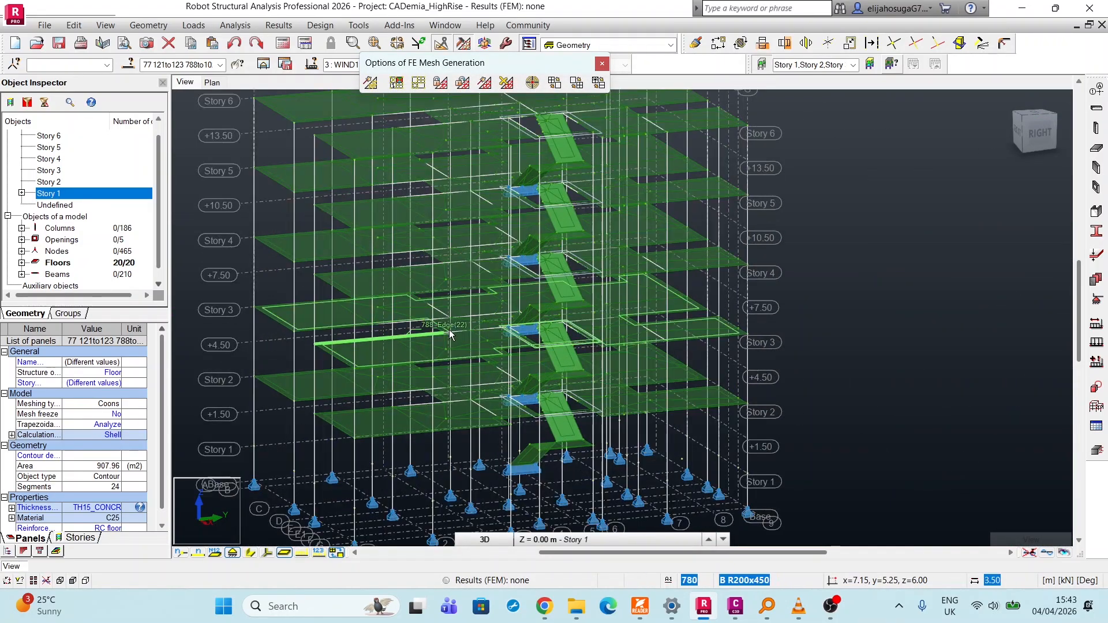
{"action": "scroll", "coordinate": [405, 254], "scroll_direction": "down", "scroll_amount": 6}
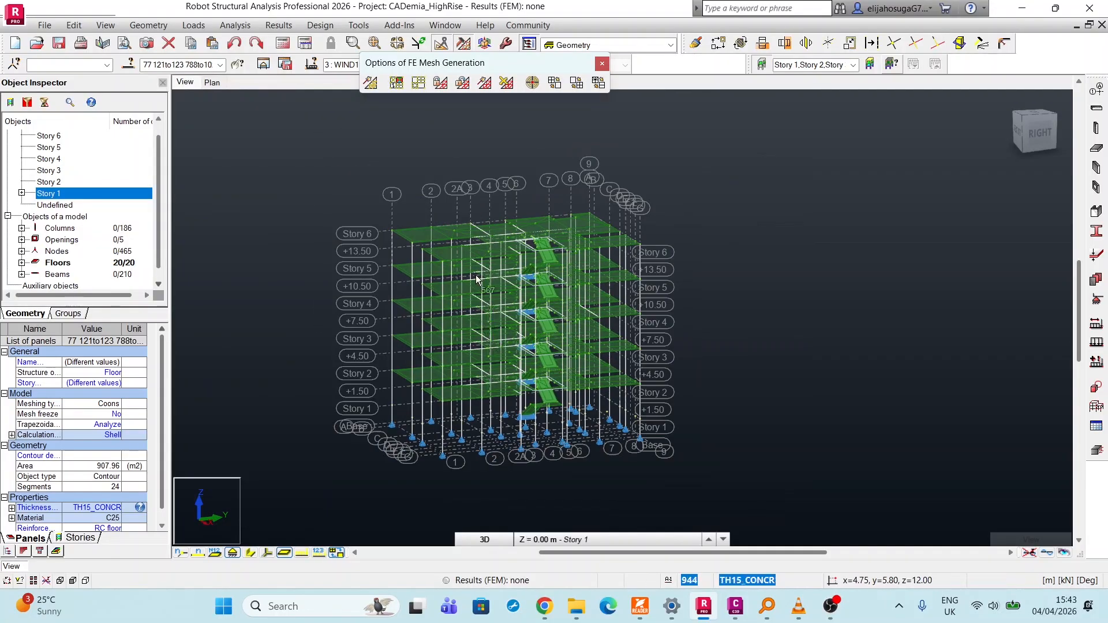
{"action": "scroll", "coordinate": [525, 183], "scroll_direction": "up", "scroll_amount": 2}
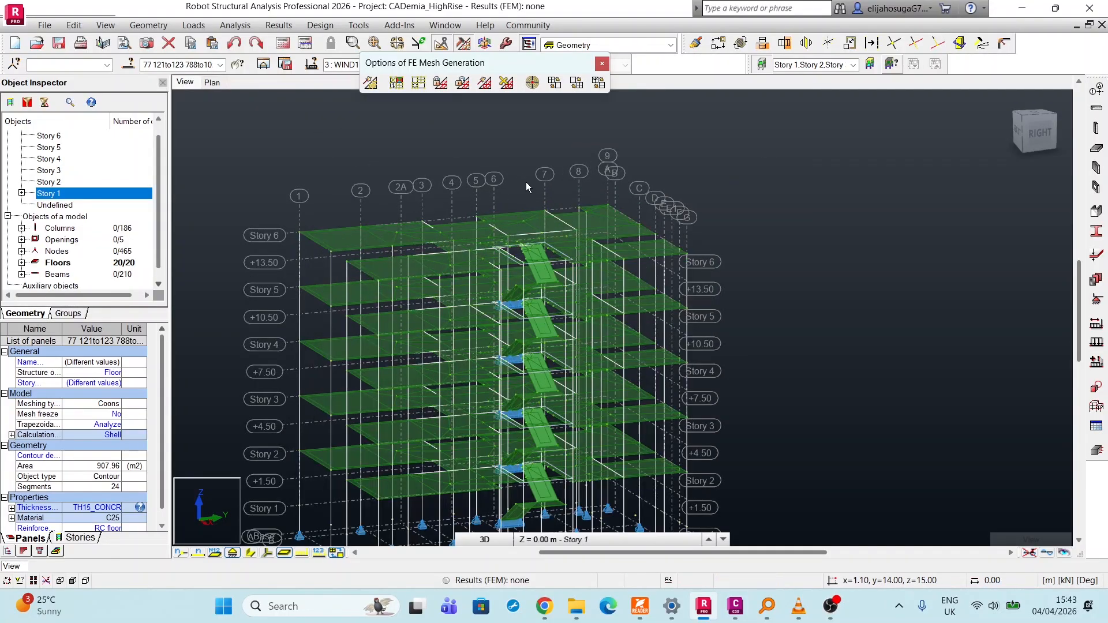
{"action": "left_click", "coordinate": [602, 63]}
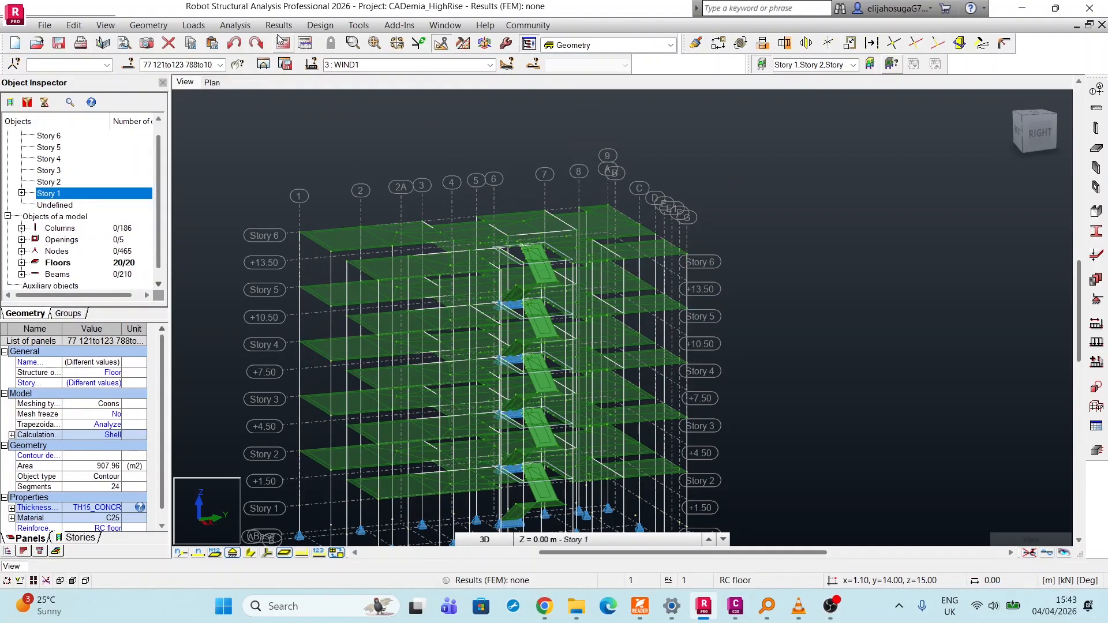
Make DL1 the active load case and define a uniform planar surface load of -0.6 kPa in global Z.
{"action": "left_click", "coordinate": [193, 25]}
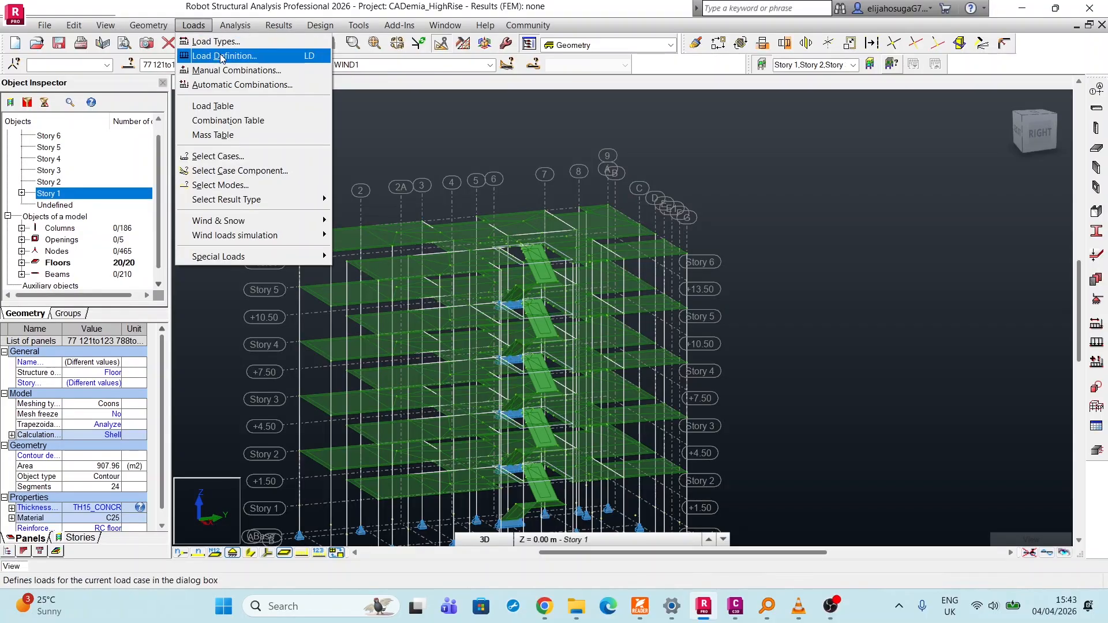
{"action": "left_click", "coordinate": [222, 56]}
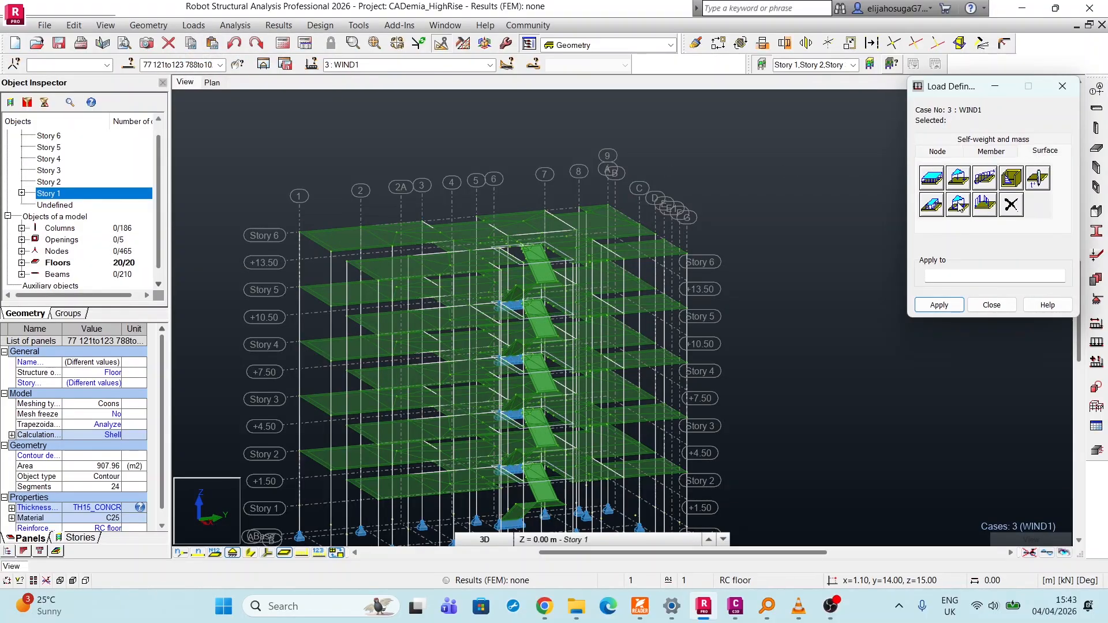
{"action": "left_click", "coordinate": [932, 180]}
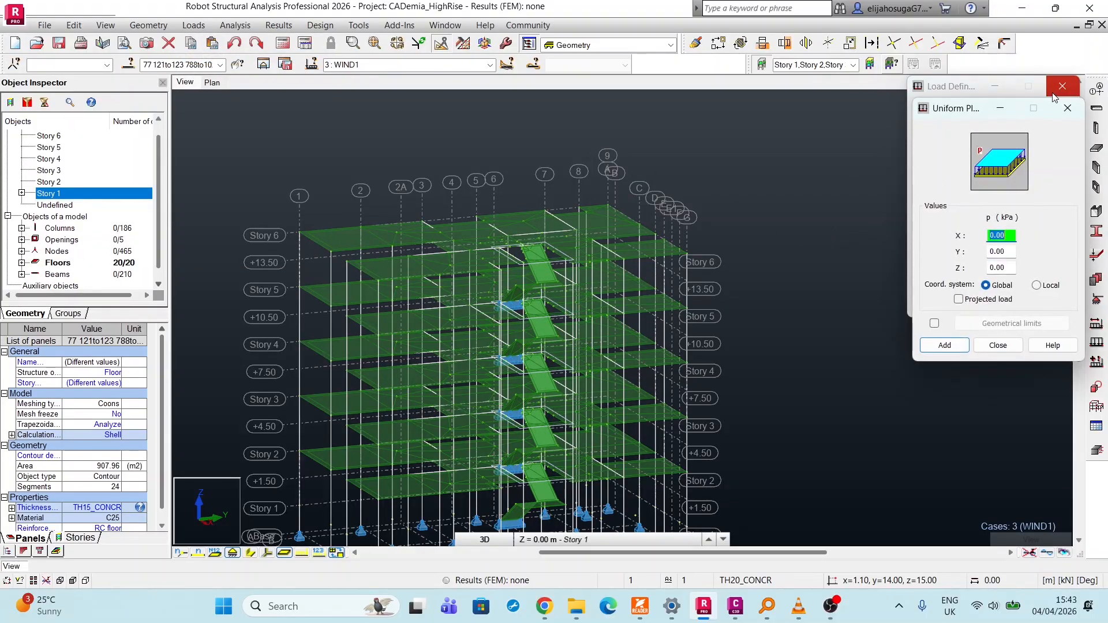
{"action": "left_click", "coordinate": [1068, 113]}
{"action": "left_click", "coordinate": [482, 65]}
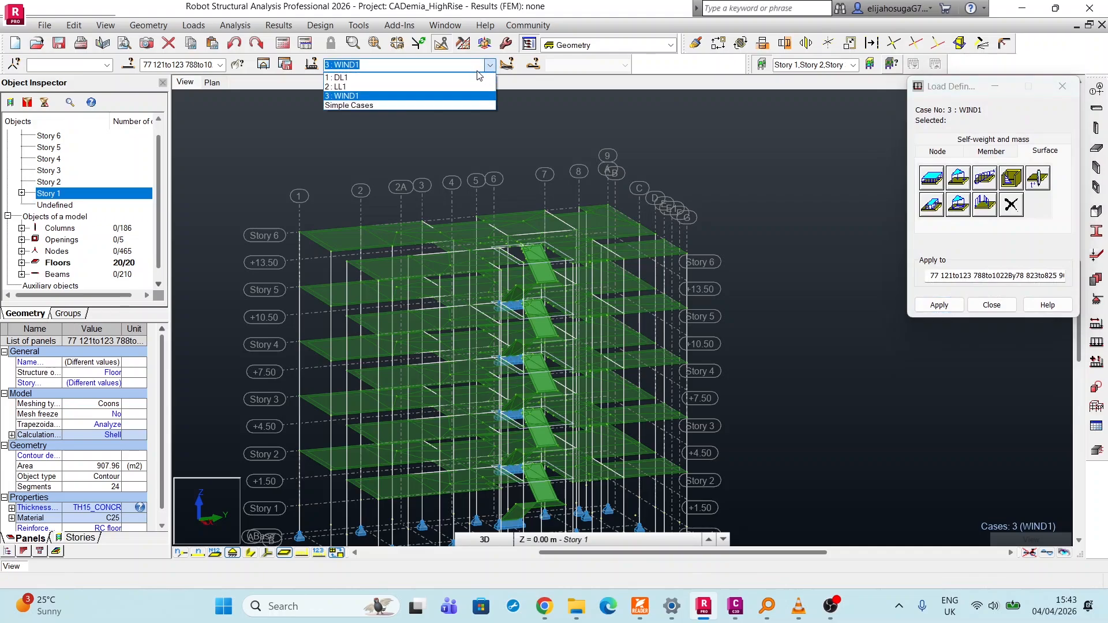
{"action": "left_click", "coordinate": [340, 78]}
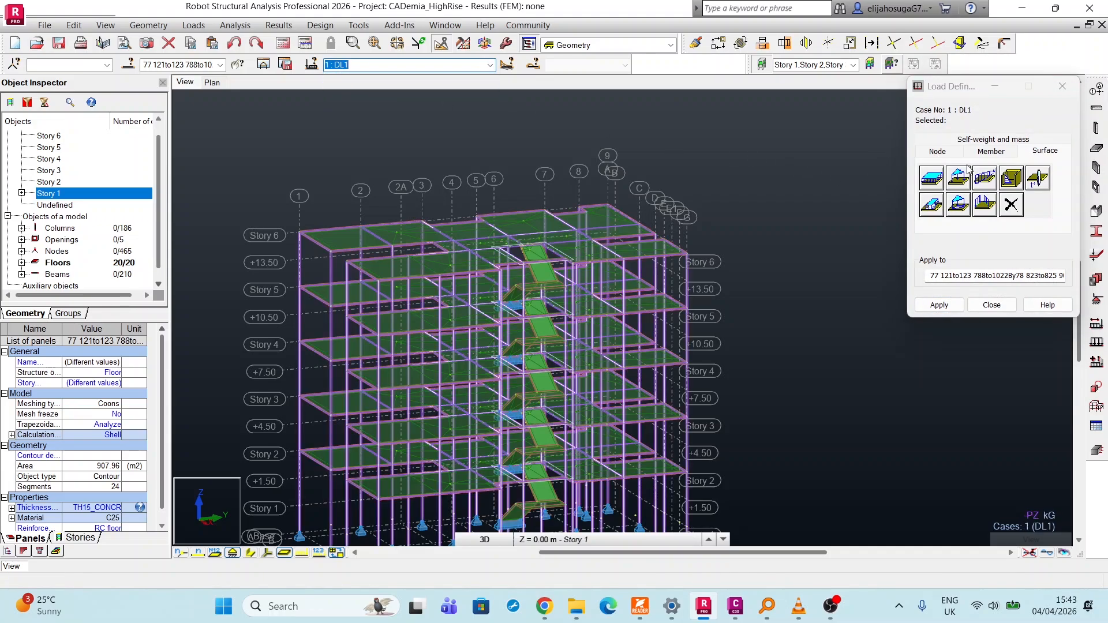
{"action": "left_click", "coordinate": [931, 182]}
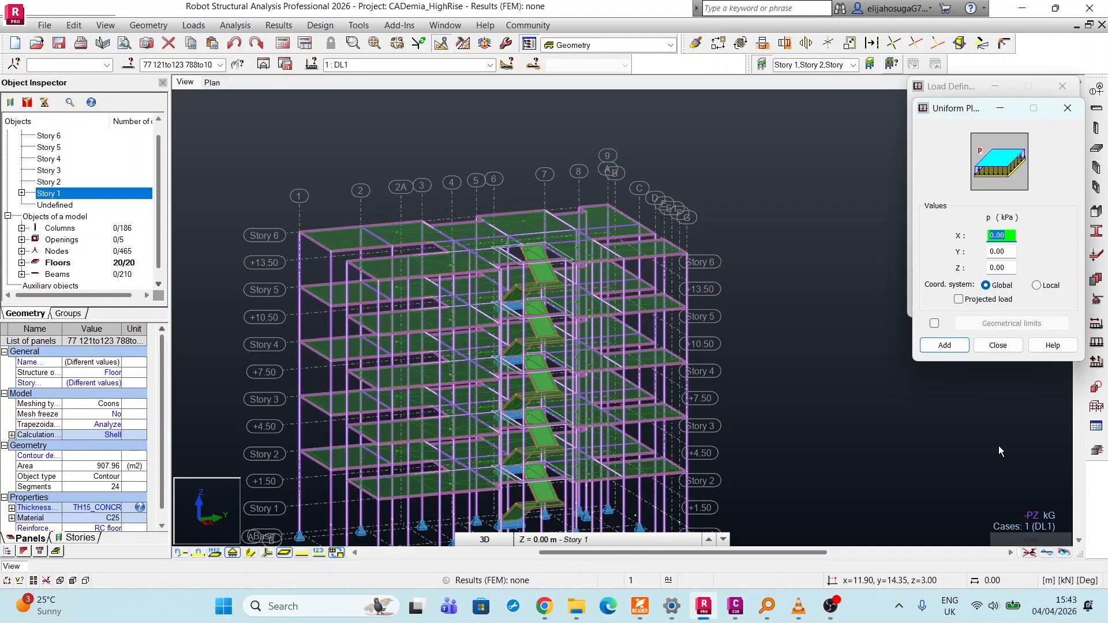
{"action": "left_click", "coordinate": [1005, 266]}
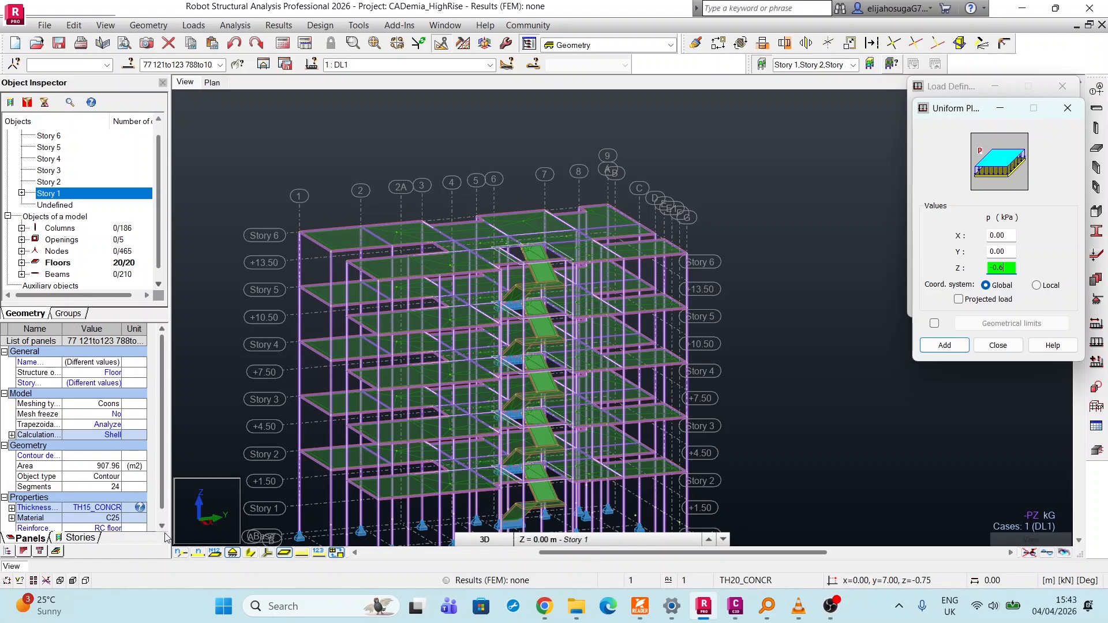
{"action": "left_click", "coordinate": [945, 345]}
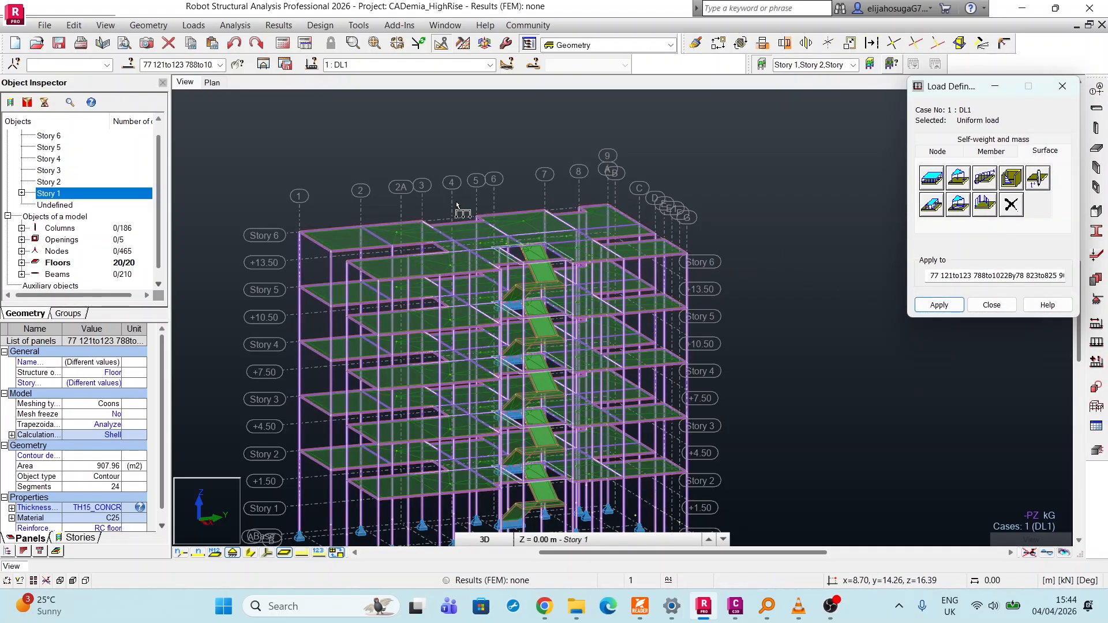
Apply the uniform planar load to the main floor slabs from the Story 6 level down to the Story 2 level.
{"action": "scroll", "coordinate": [381, 245], "scroll_direction": "up", "scroll_amount": 3}
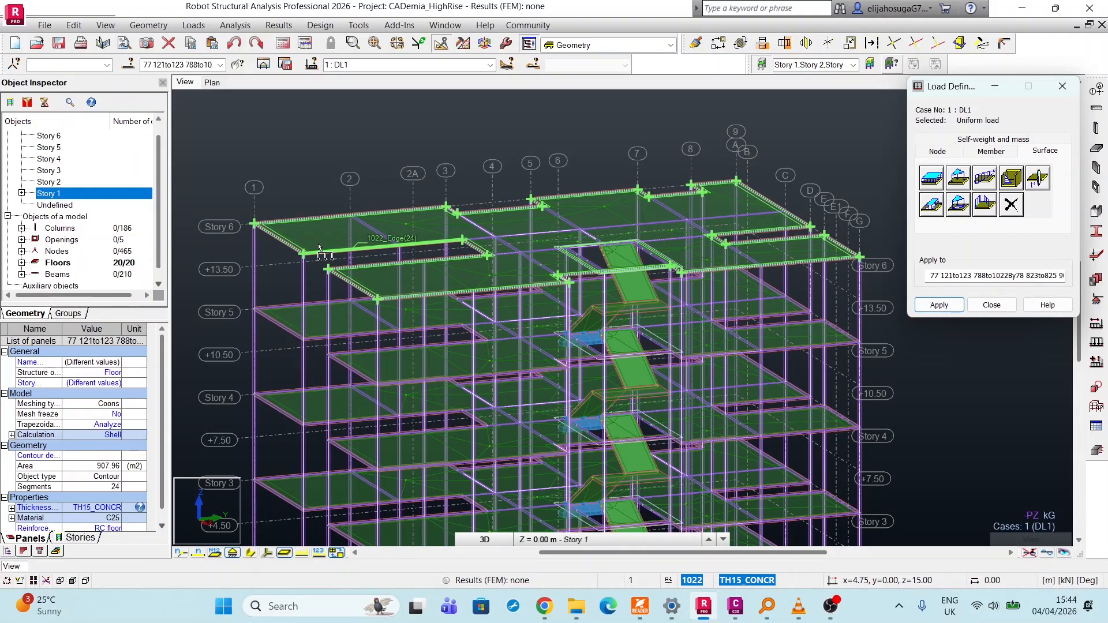
{"action": "left_click", "coordinate": [318, 249]}
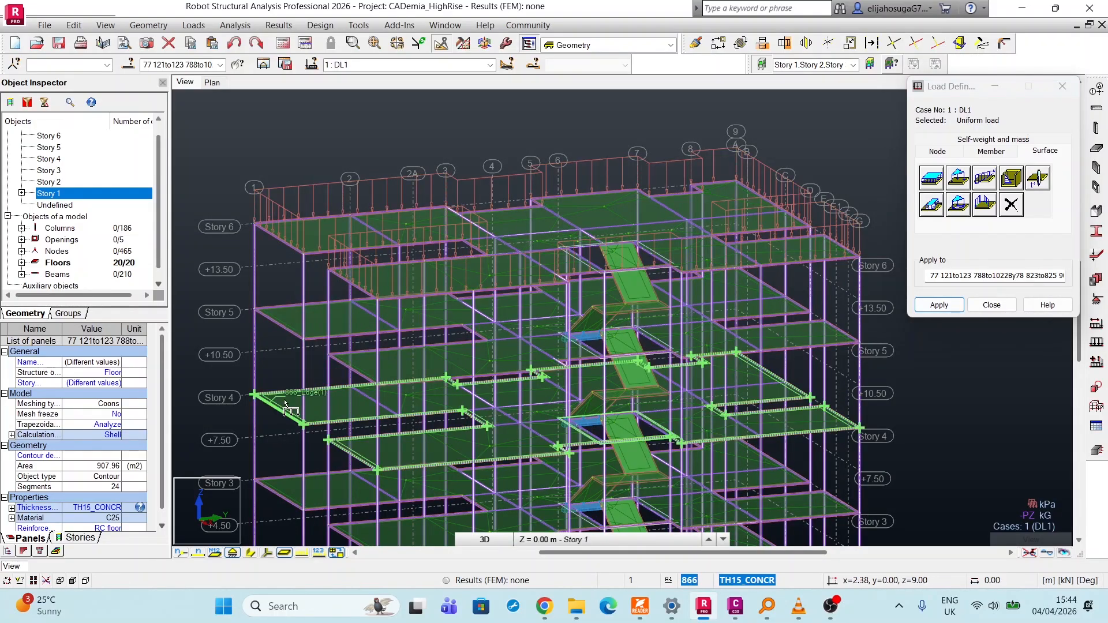
{"action": "left_click", "coordinate": [291, 329]}
{"action": "scroll", "coordinate": [280, 311], "scroll_direction": "up", "scroll_amount": 3}
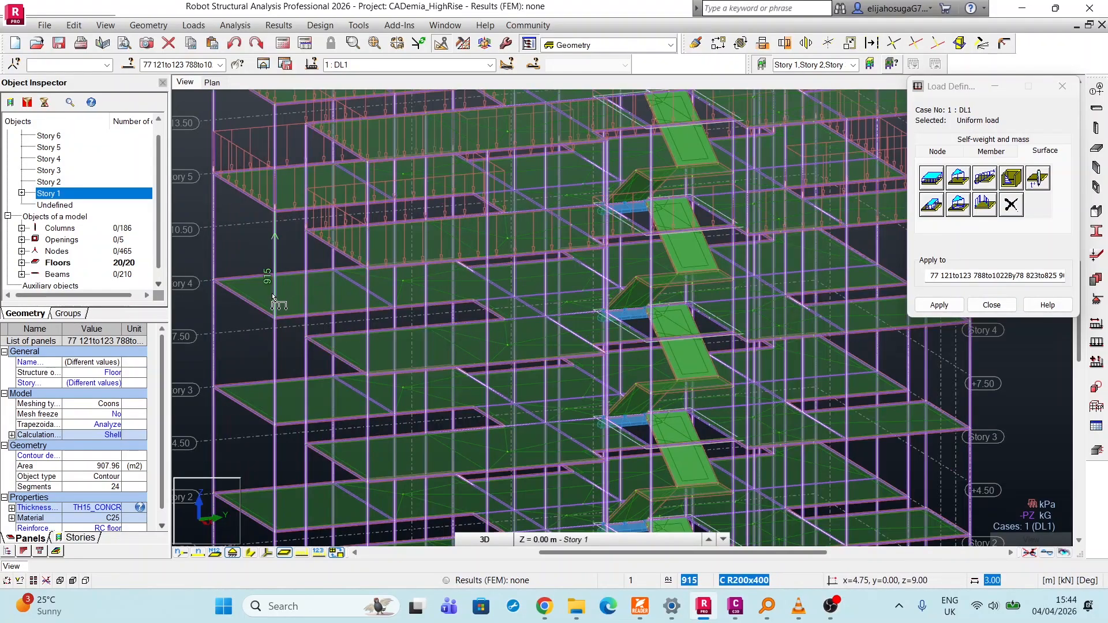
{"action": "left_click", "coordinate": [274, 304]}
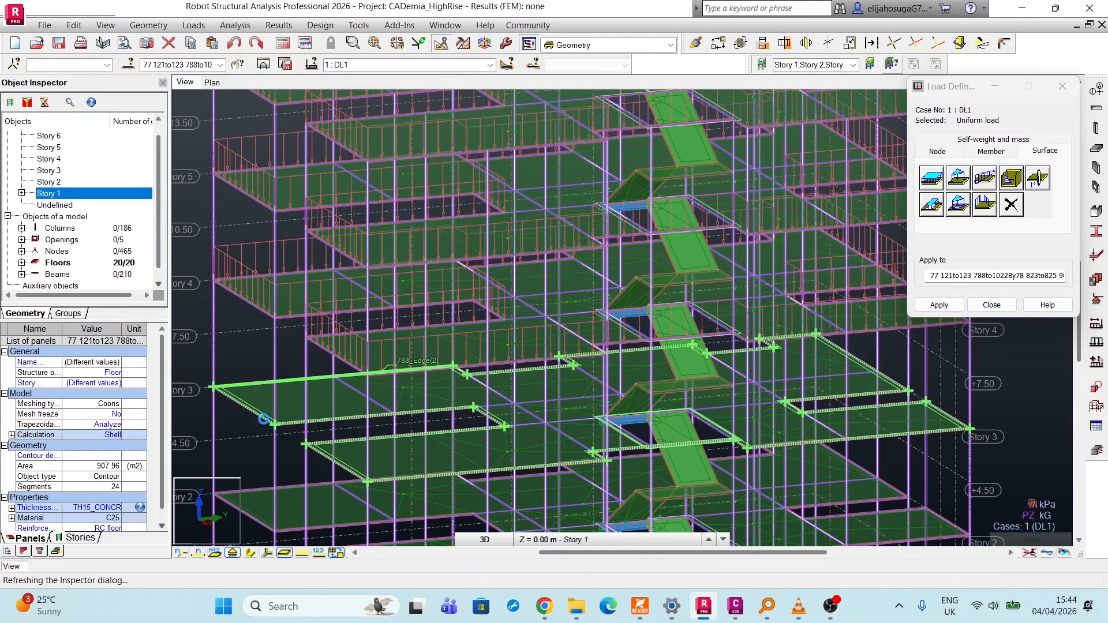
{"action": "left_click", "coordinate": [263, 419]}
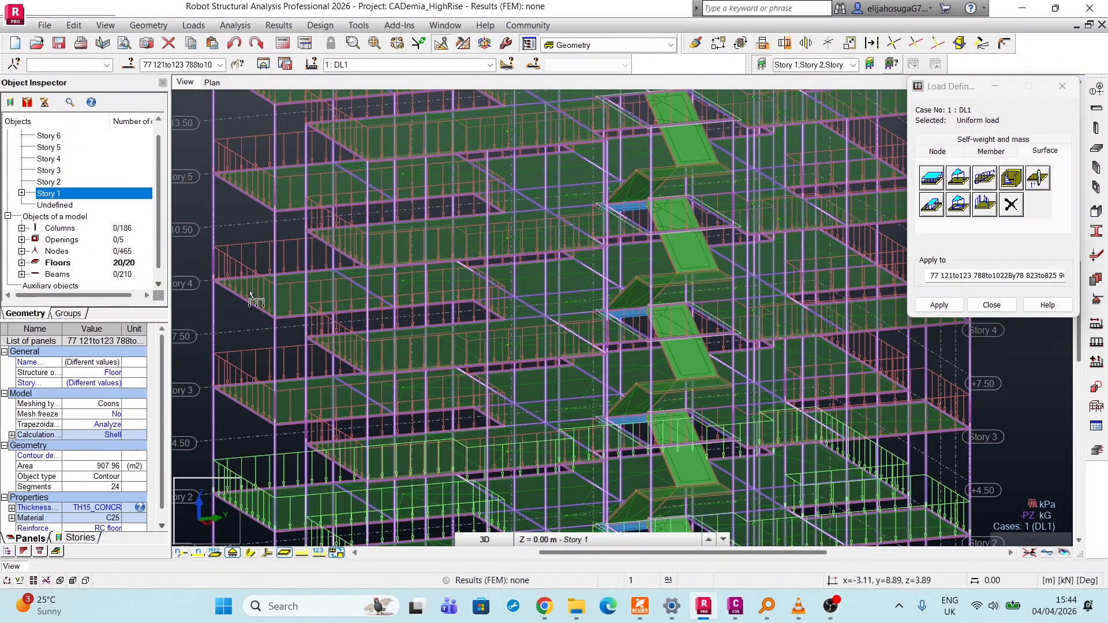
Apply the -0.6 kPa uniform planar load to the stair flights and landings from Story 6 down to Story 4.
{"action": "scroll", "coordinate": [249, 295], "scroll_direction": "down", "scroll_amount": 1}
{"action": "scroll", "coordinate": [621, 176], "scroll_direction": "up", "scroll_amount": 1}
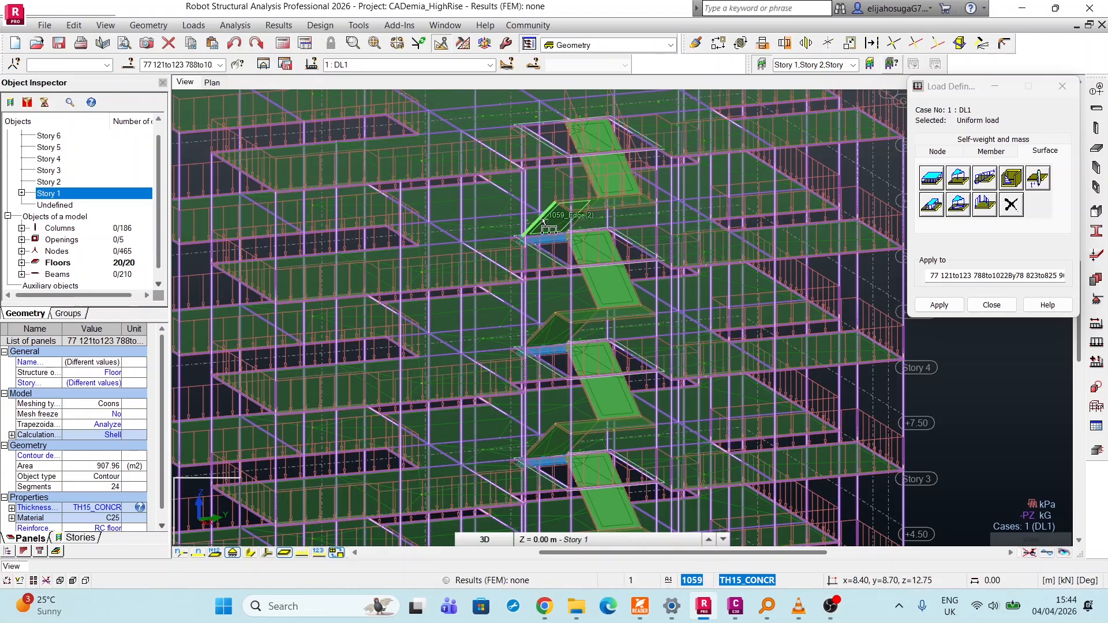
{"action": "scroll", "coordinate": [546, 228], "scroll_direction": "up", "scroll_amount": 4}
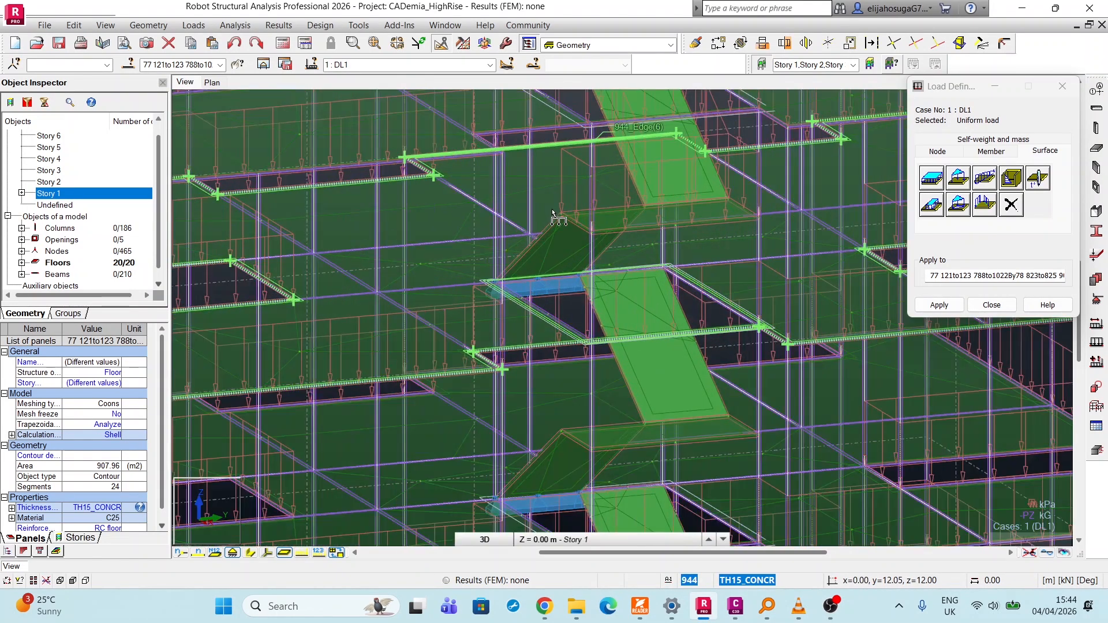
{"action": "left_click", "coordinate": [549, 233]}
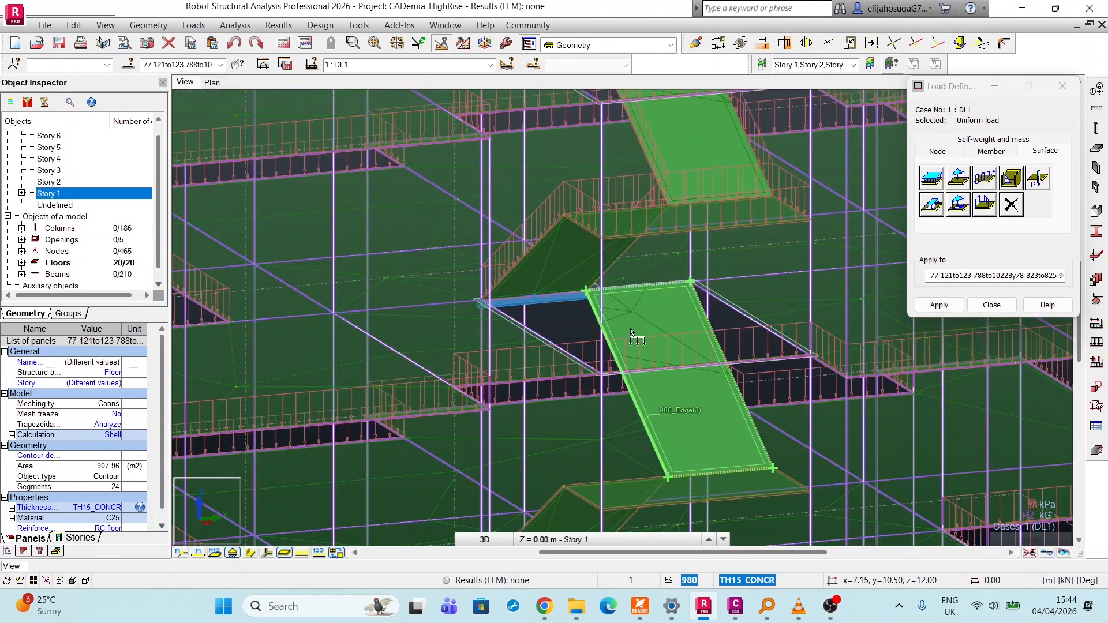
{"action": "left_click", "coordinate": [652, 404]}
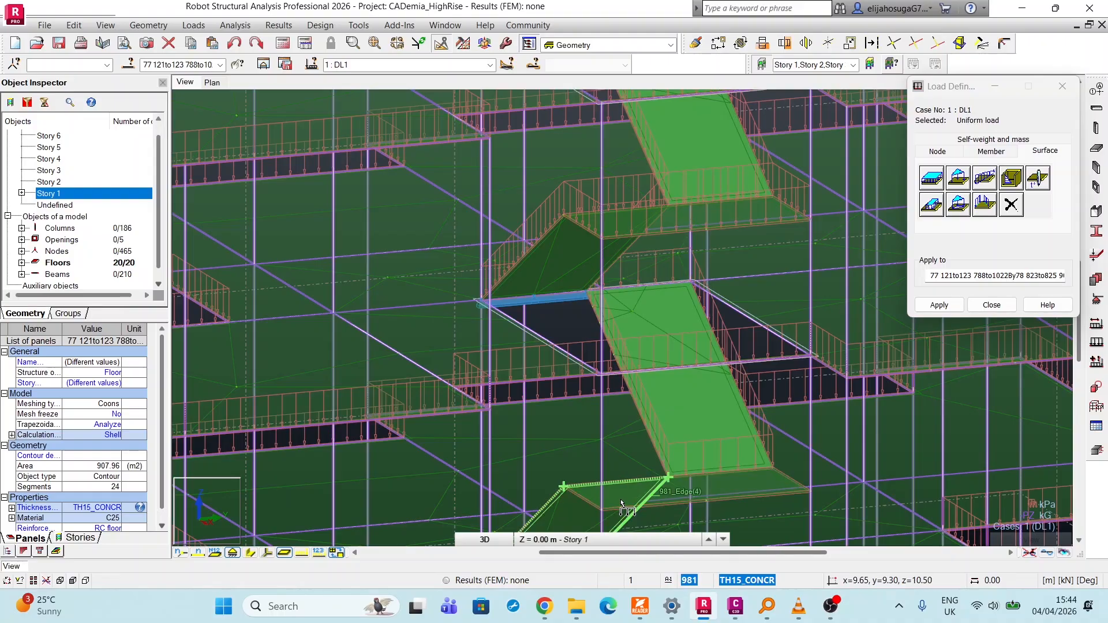
{"action": "middle_click_drag", "start_coordinate": [629, 336], "coordinate": [569, 184]}
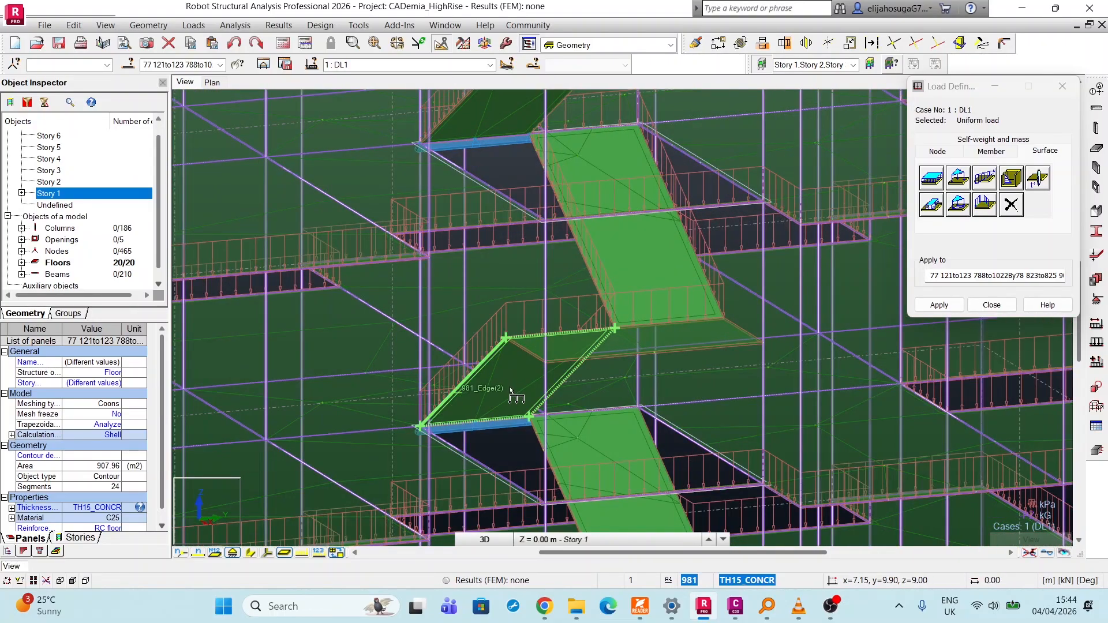
Apply the -0.6 kPa uniform planar load to the remaining stair flights and landings from Story 4 down to Story 1.
{"action": "scroll", "coordinate": [641, 372], "scroll_direction": "down", "scroll_amount": 2}
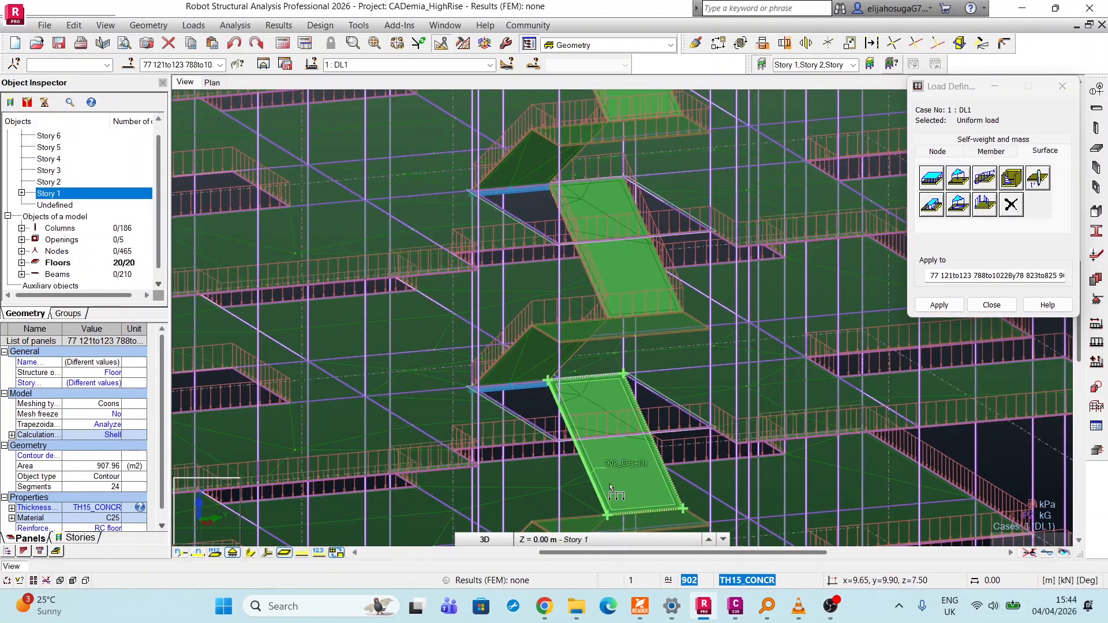
{"action": "middle_click_drag", "start_coordinate": [608, 486], "coordinate": [556, 434]}
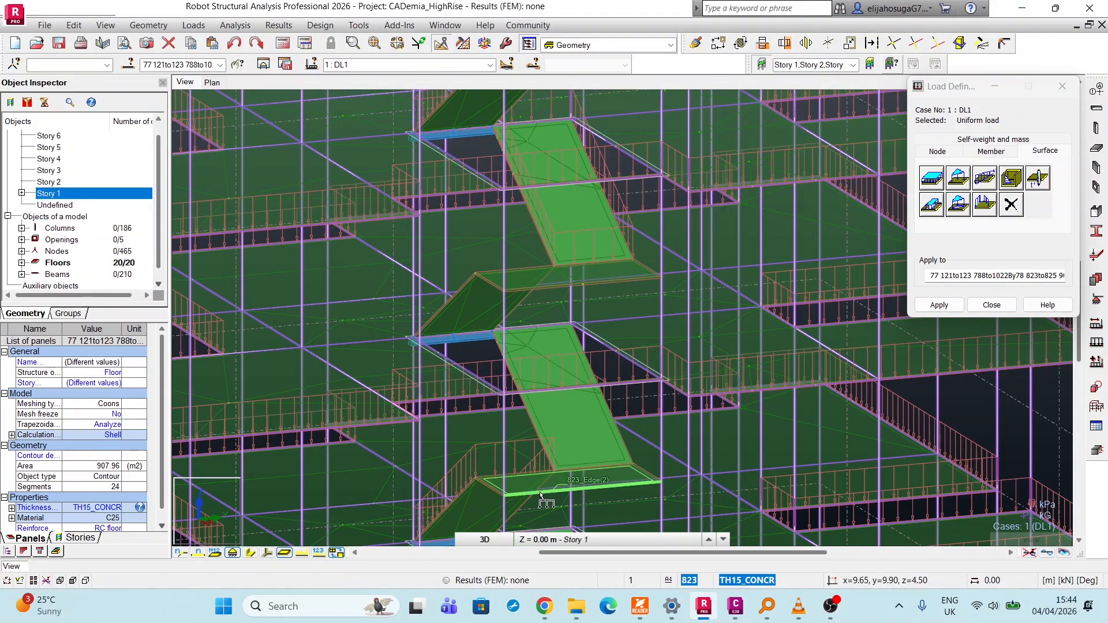
{"action": "left_click", "coordinate": [557, 287]}
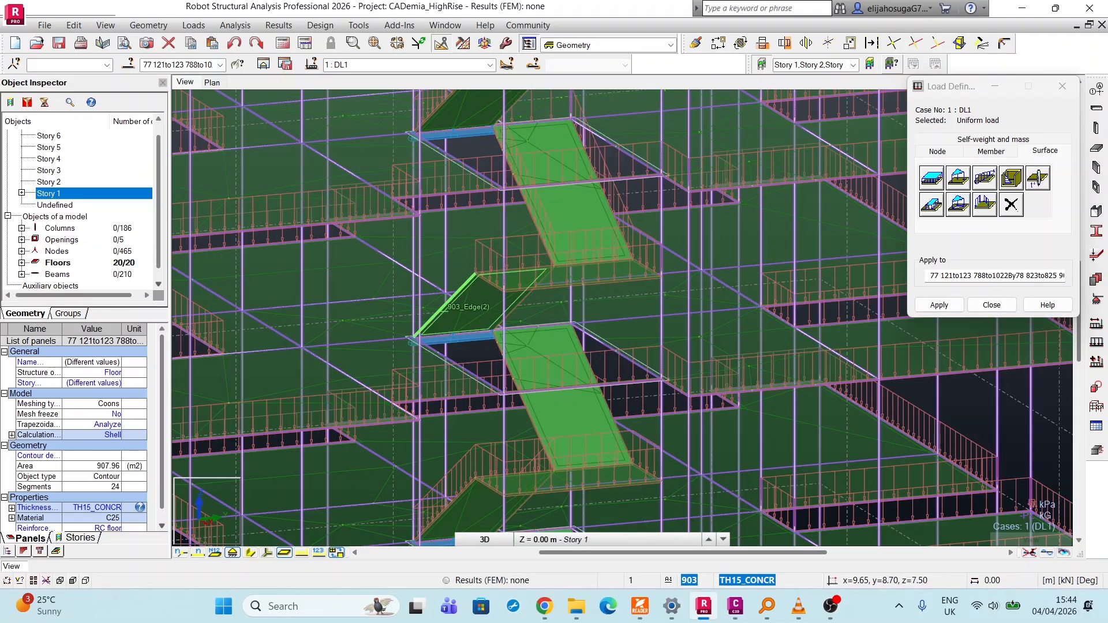
{"action": "scroll", "coordinate": [558, 436], "scroll_direction": "down", "scroll_amount": 4}
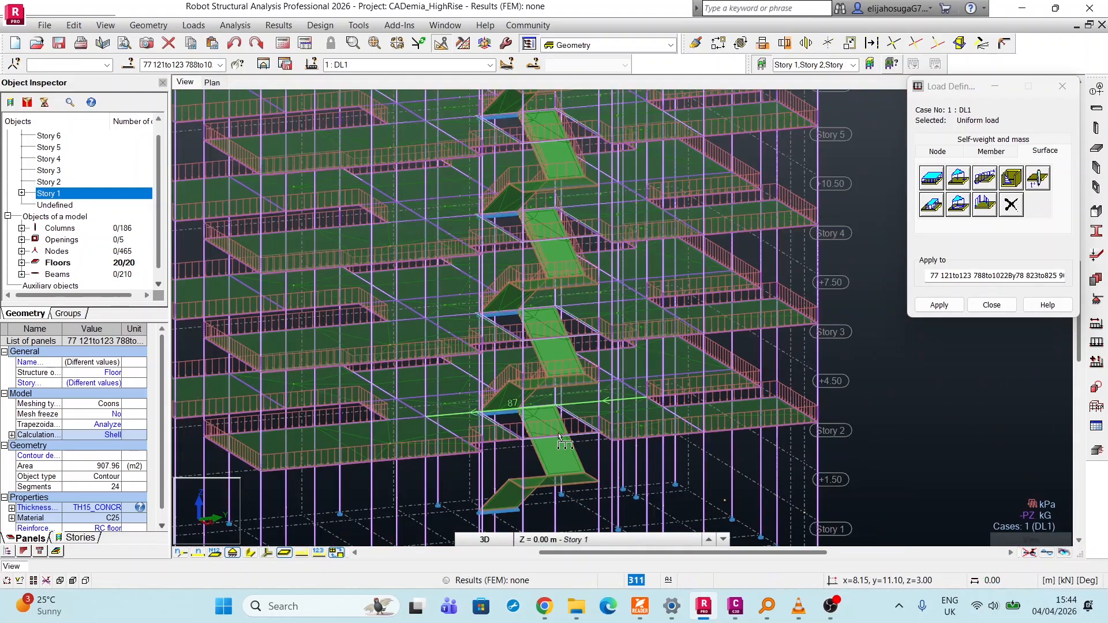
{"action": "scroll", "coordinate": [559, 437], "scroll_direction": "up", "scroll_amount": 3}
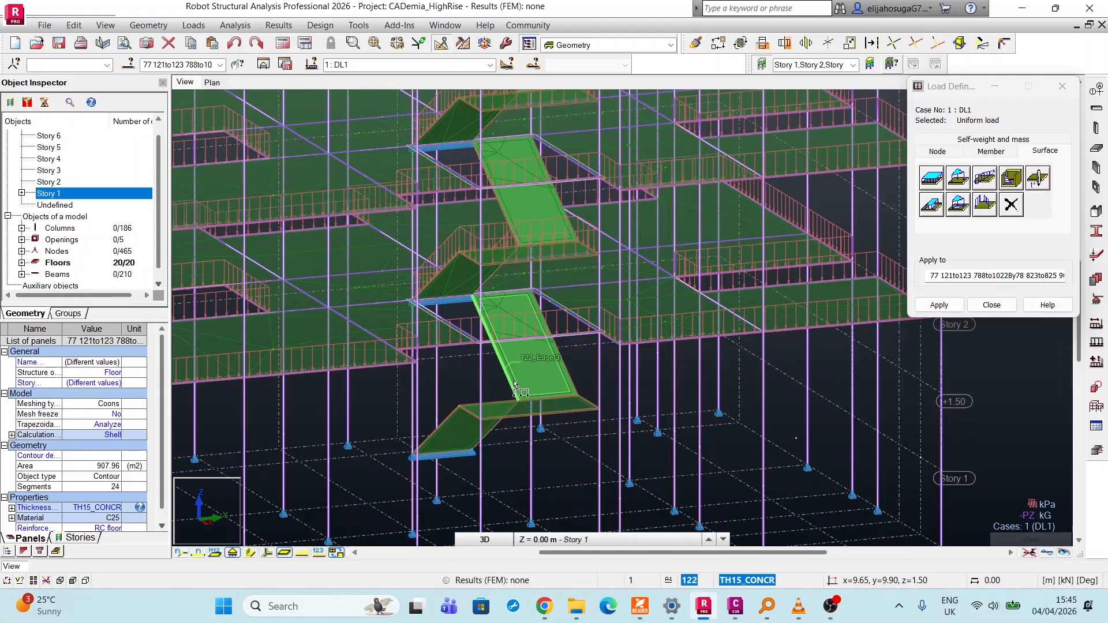
{"action": "left_click", "coordinate": [516, 386]}
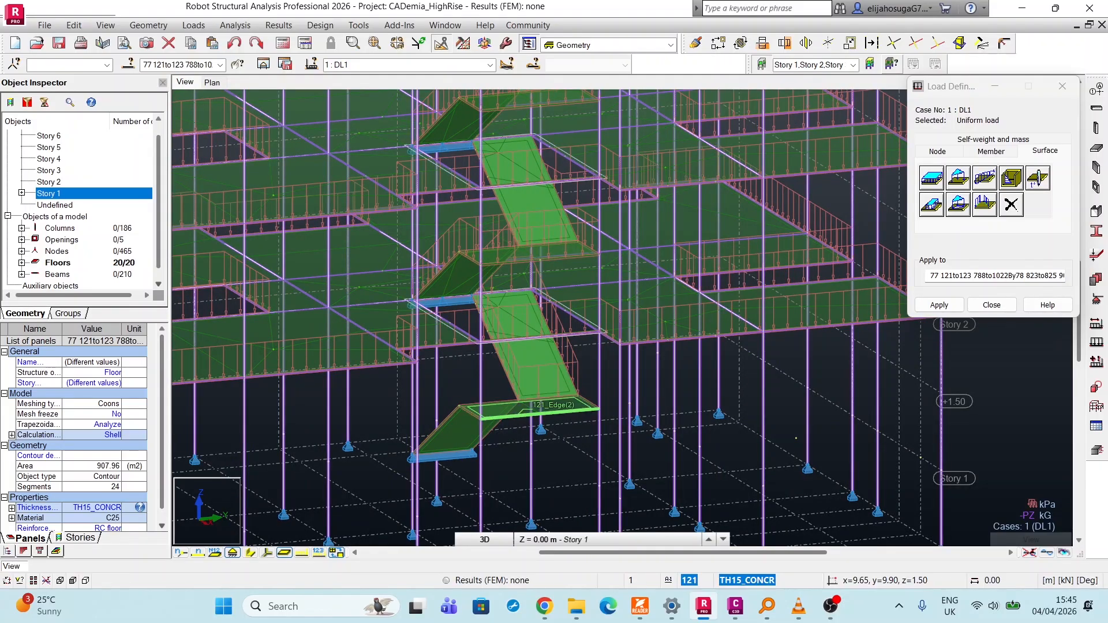
{"action": "left_click", "coordinate": [552, 411]}
{"action": "scroll", "coordinate": [498, 332], "scroll_direction": "down", "scroll_amount": 3}
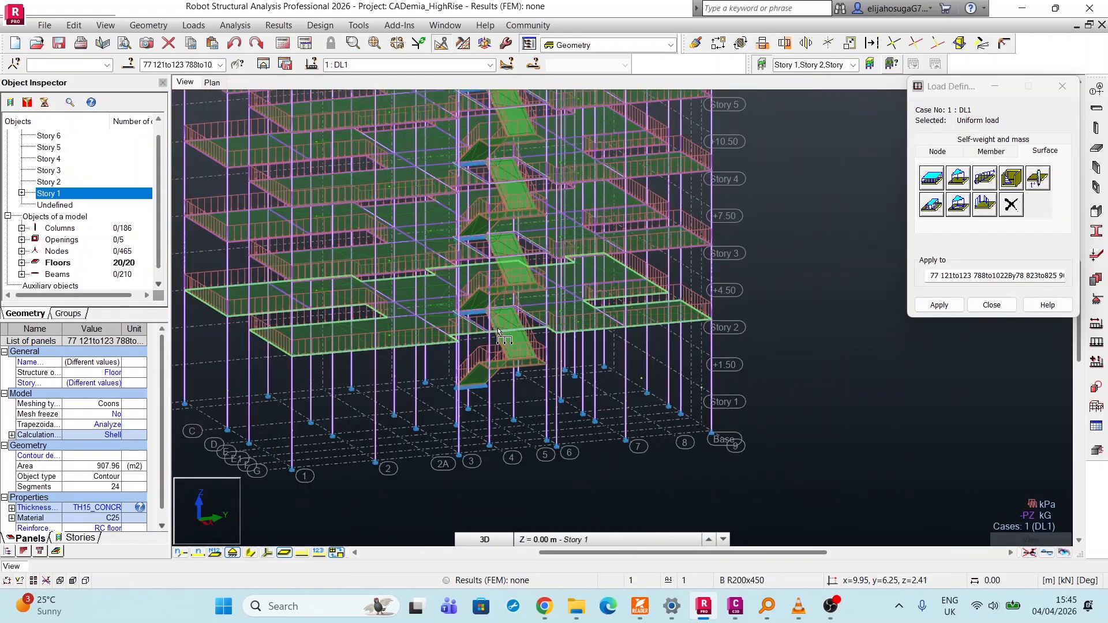
Define a uniform planar load of -1 kPa in global Z and apply it to the main floor slabs from Story 6 to Story 2.
{"action": "scroll", "coordinate": [498, 332], "scroll_direction": "down", "scroll_amount": 5}
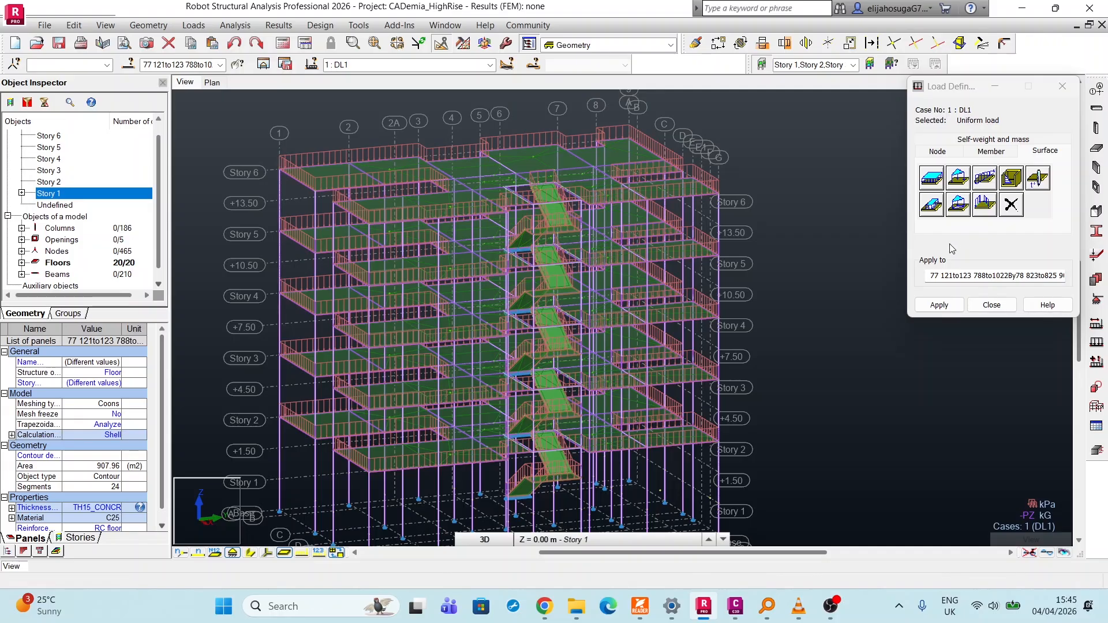
{"action": "left_click", "coordinate": [931, 179]}
{"action": "double_click", "coordinate": [1010, 269]}
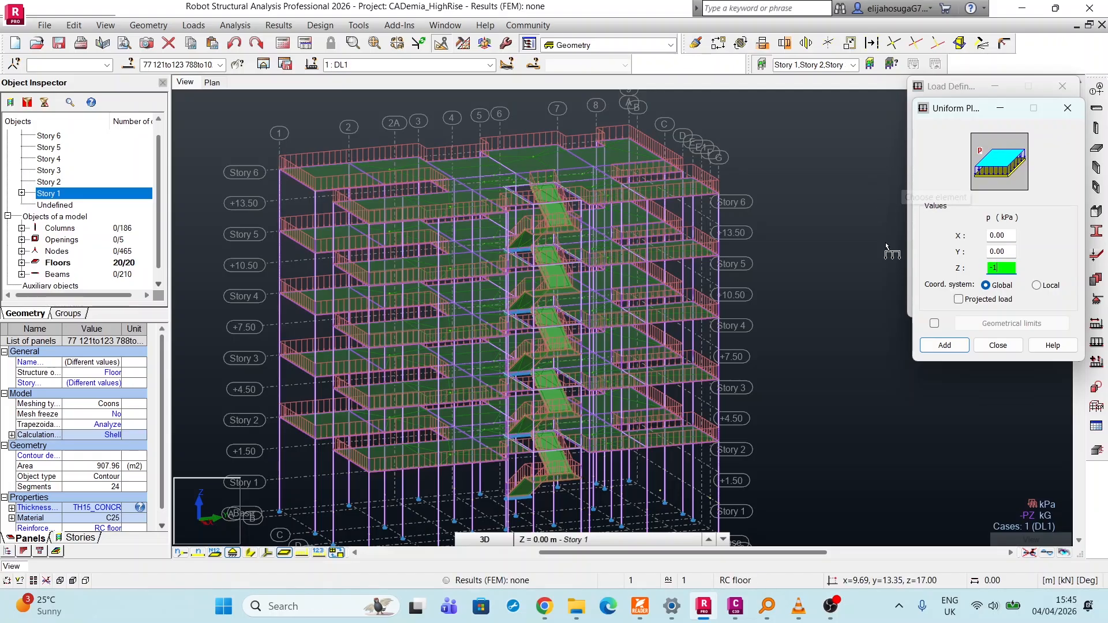
{"action": "left_click", "coordinate": [944, 345]}
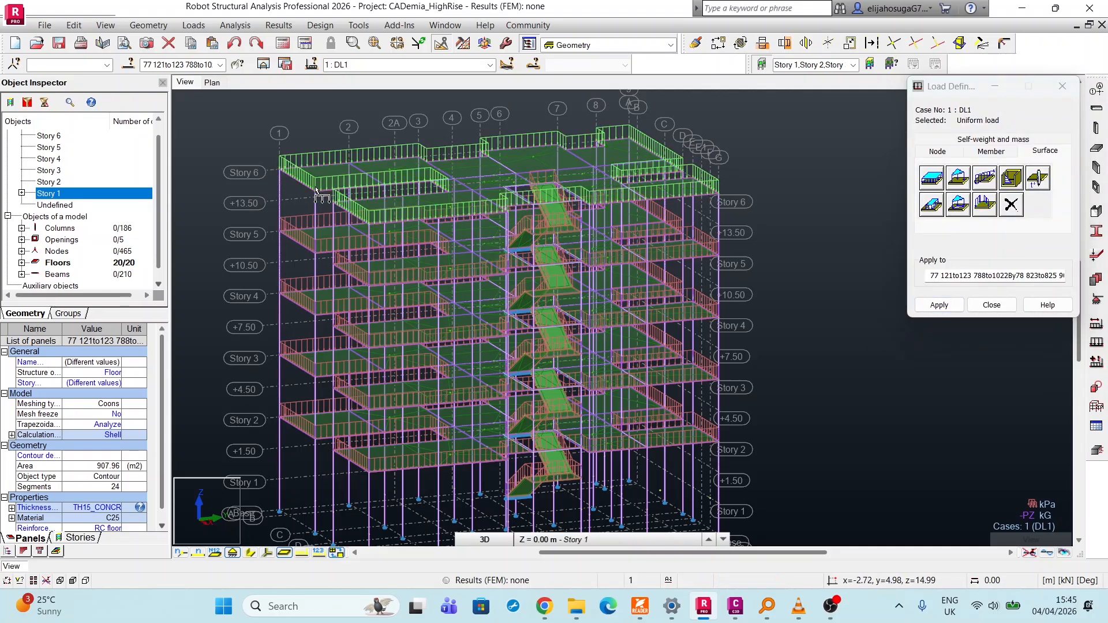
{"action": "scroll", "coordinate": [276, 263], "scroll_direction": "up", "scroll_amount": 1}
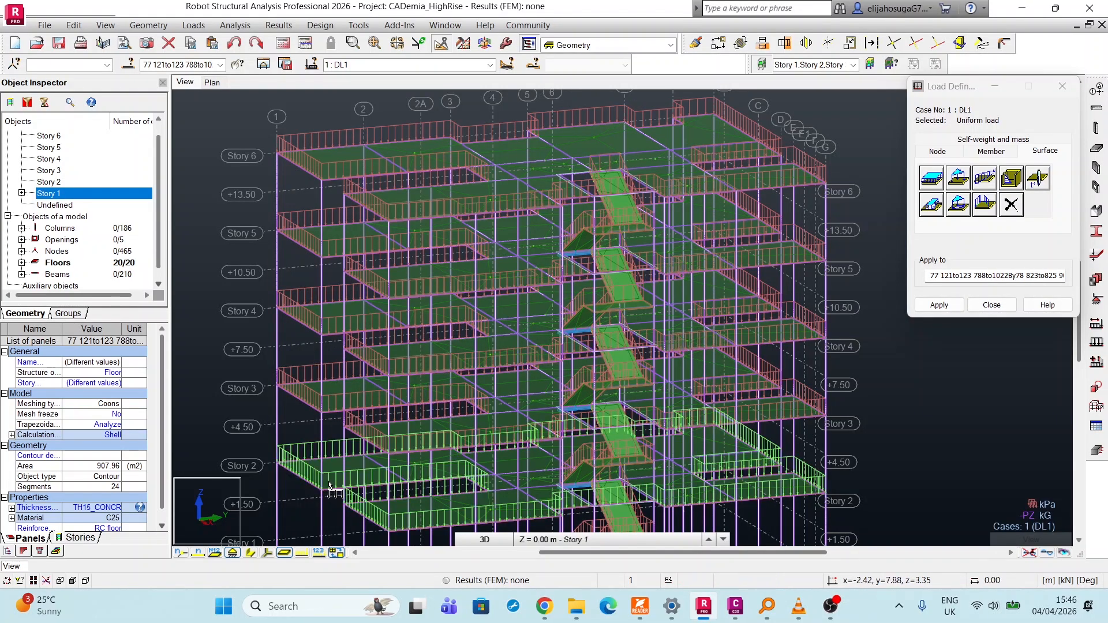
{"action": "scroll", "coordinate": [452, 190], "scroll_direction": "down", "scroll_amount": 5}
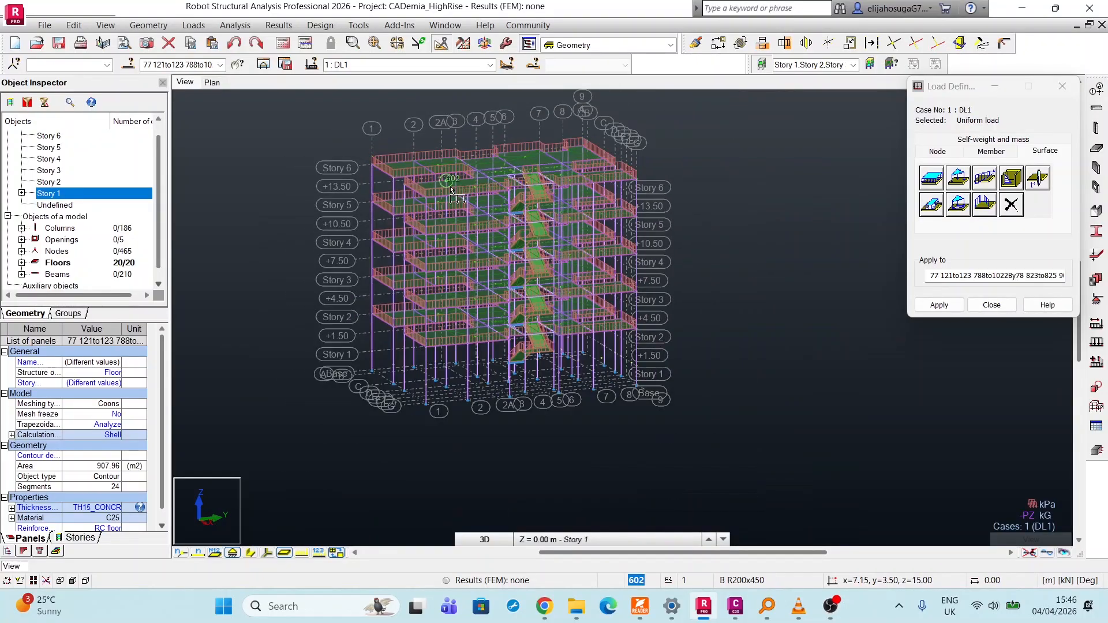
{"action": "left_click", "coordinate": [939, 304]}
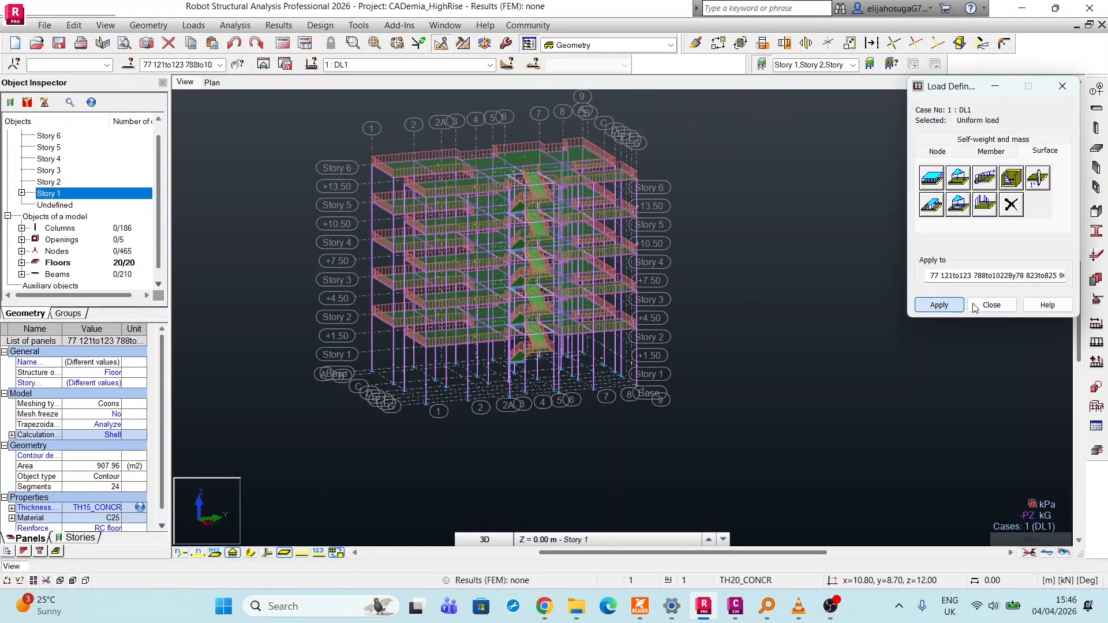
{"action": "left_click", "coordinate": [975, 305]}
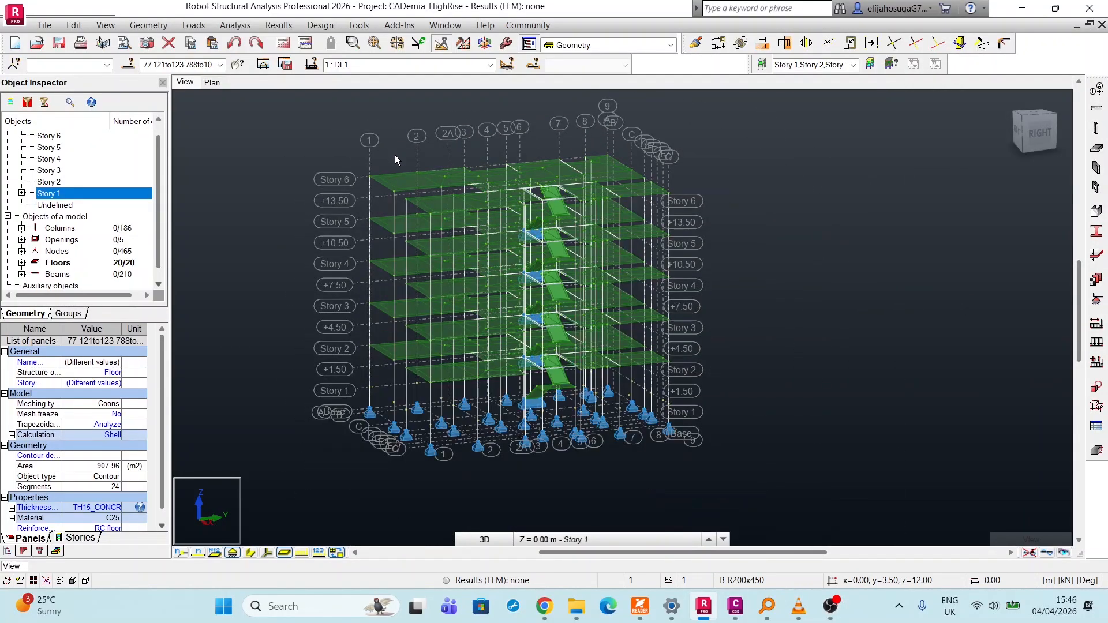
Display the DL1 load symbols with their values on the model and check the loads on the slabs and stairs.
{"action": "scroll", "coordinate": [395, 155], "scroll_direction": "down", "scroll_amount": 1}
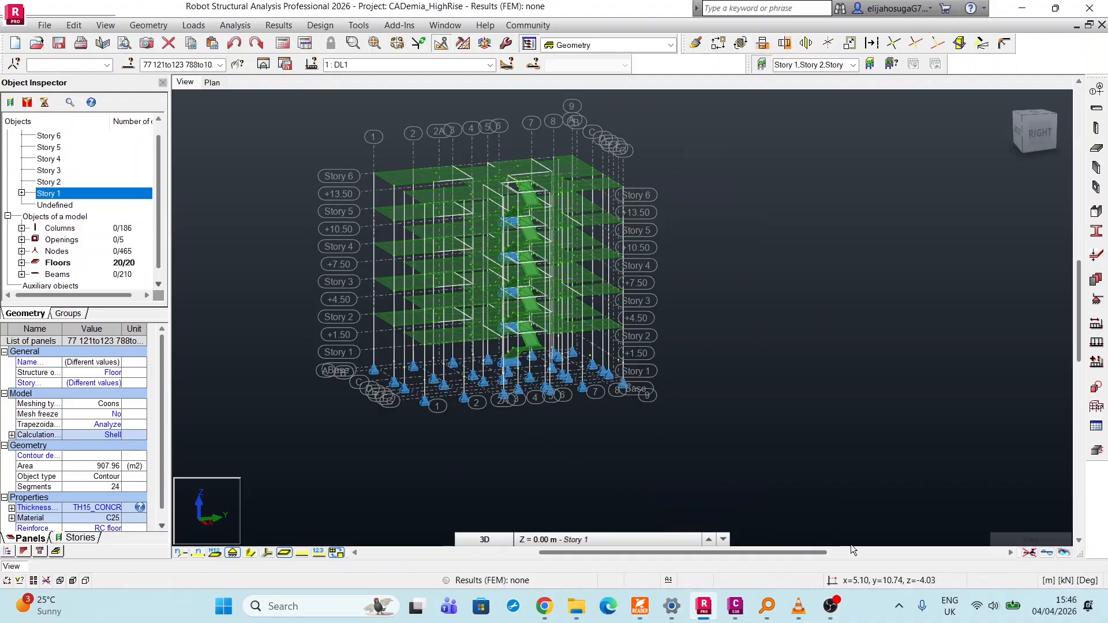
{"action": "left_click", "coordinate": [391, 65]}
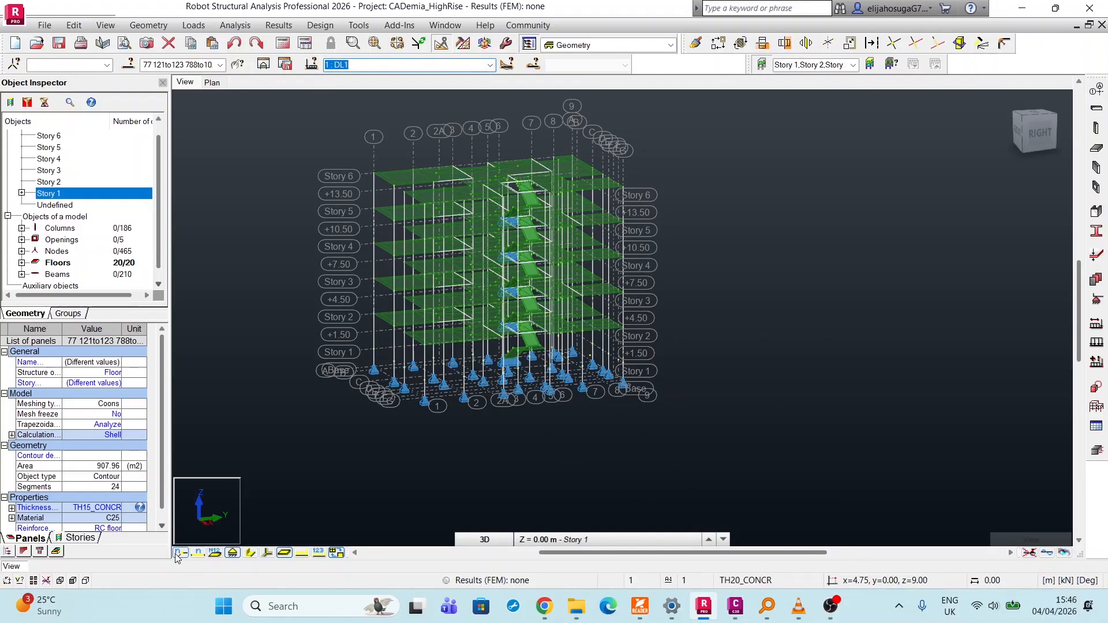
{"action": "left_click", "coordinate": [325, 558]}
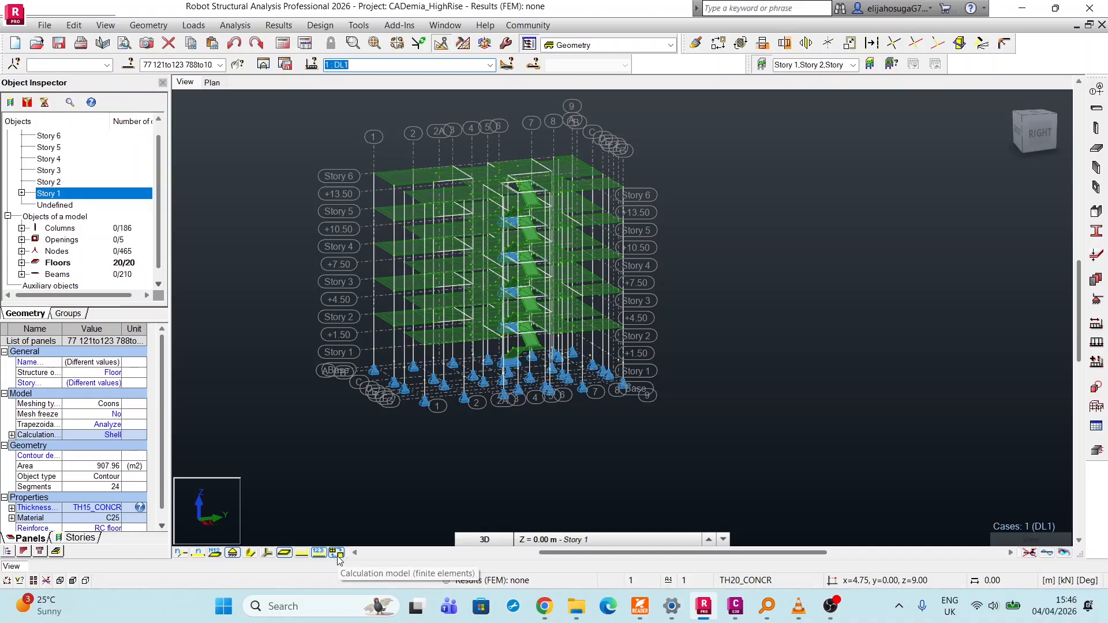
{"action": "left_click", "coordinate": [300, 553]}
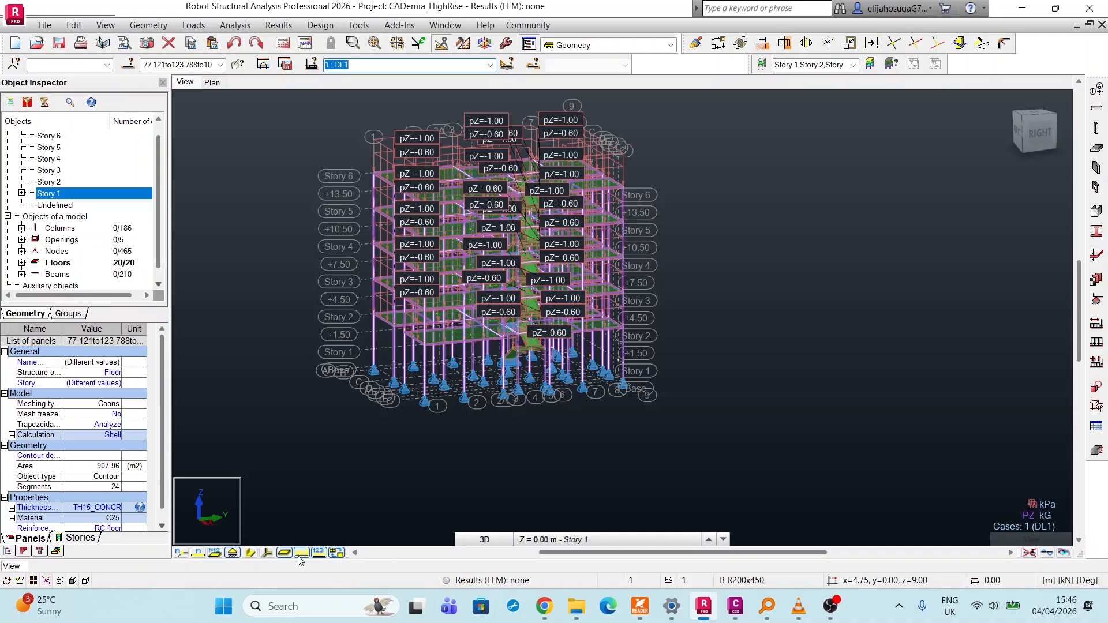
{"action": "scroll", "coordinate": [410, 147], "scroll_direction": "up", "scroll_amount": 3}
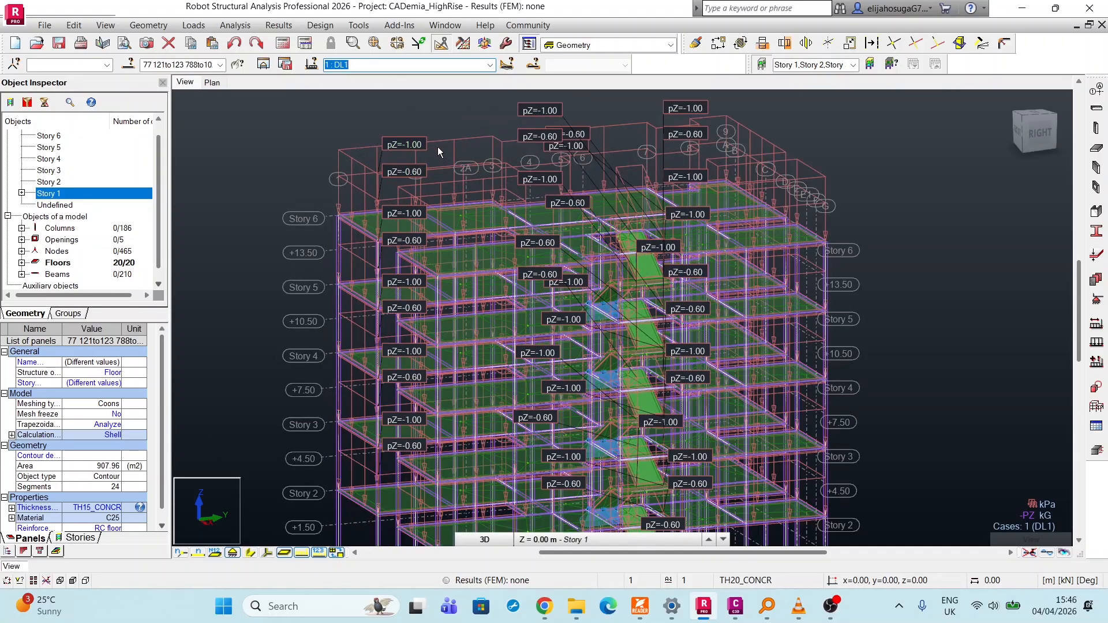
{"action": "scroll", "coordinate": [397, 177], "scroll_direction": "down", "scroll_amount": 2}
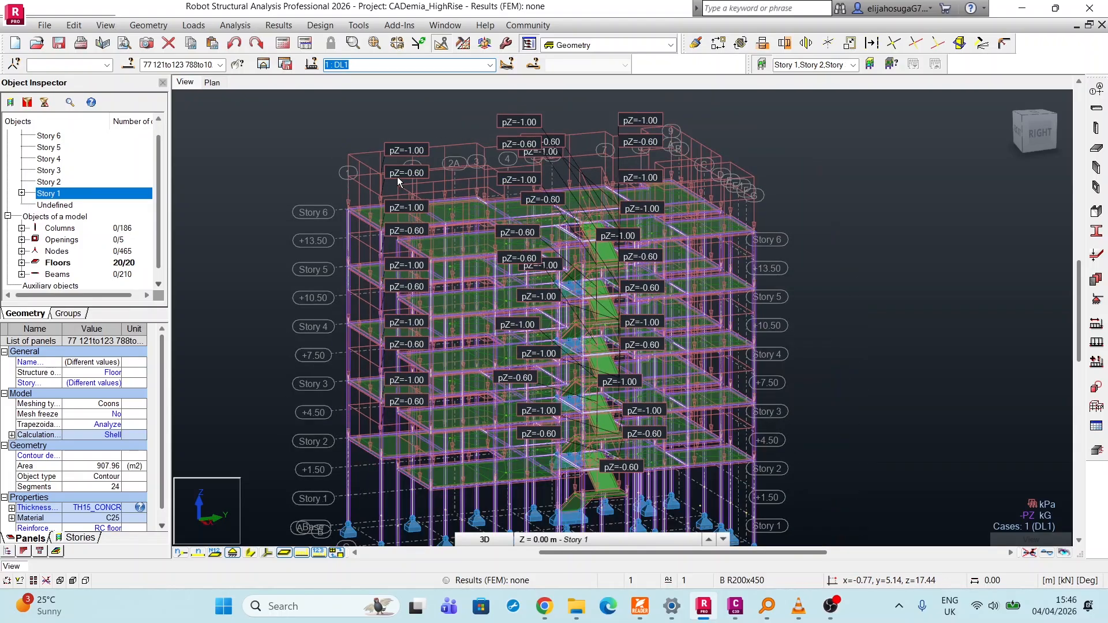
{"action": "scroll", "coordinate": [397, 182], "scroll_direction": "down", "scroll_amount": 2}
{"action": "scroll", "coordinate": [708, 257], "scroll_direction": "up", "scroll_amount": 5}
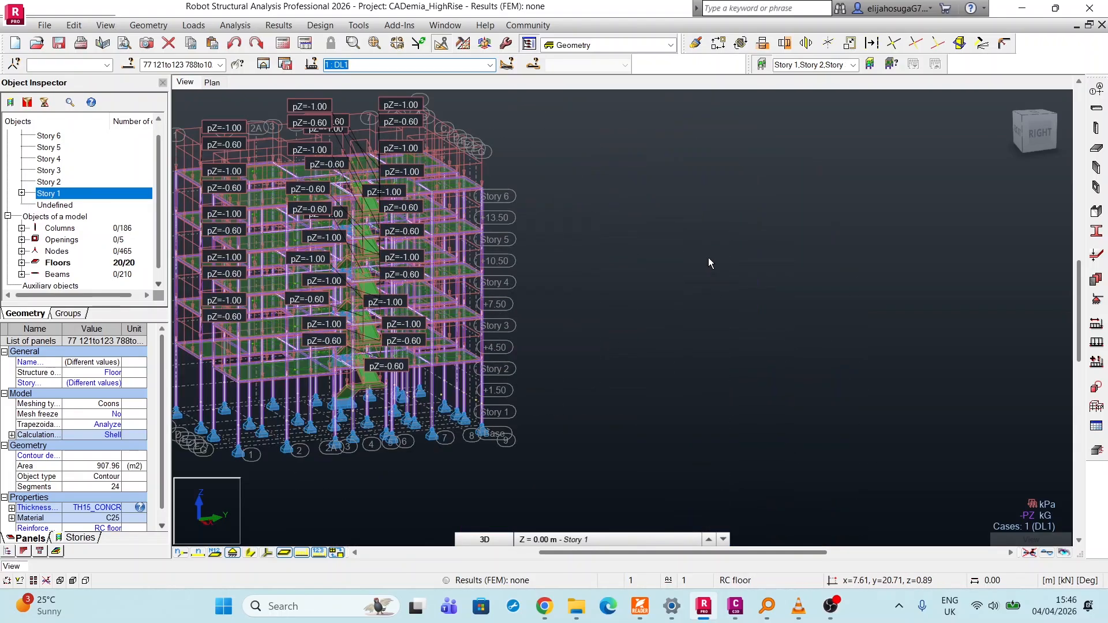
{"action": "scroll", "coordinate": [708, 258], "scroll_direction": "down", "scroll_amount": 5}
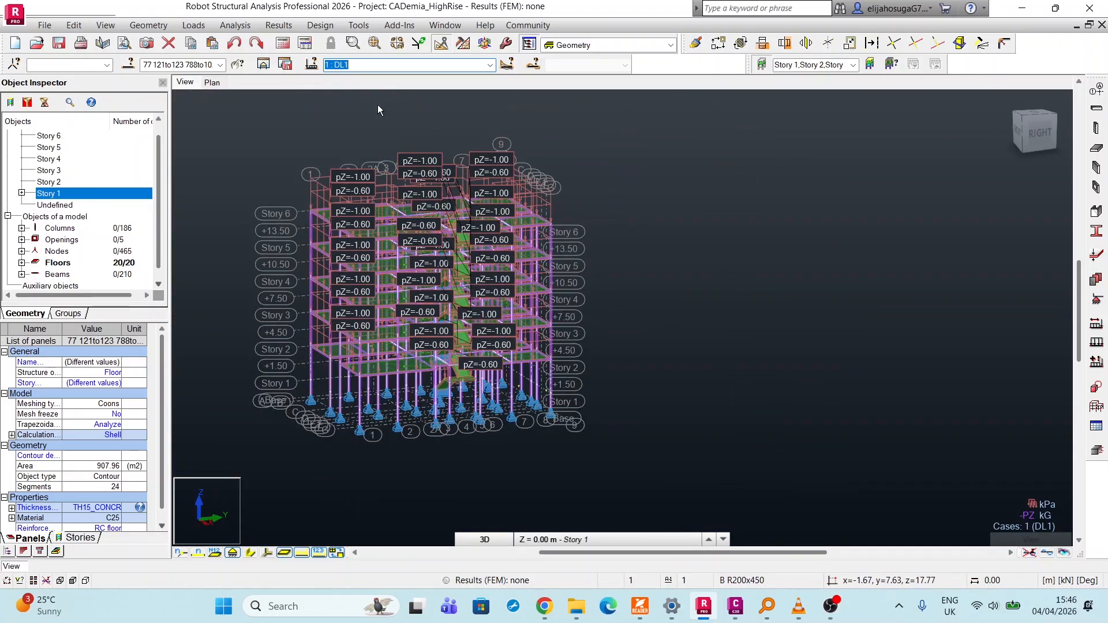
Make LL1 the active load case and look over the floor slabs and stair panels.
{"action": "left_click", "coordinate": [453, 67]}
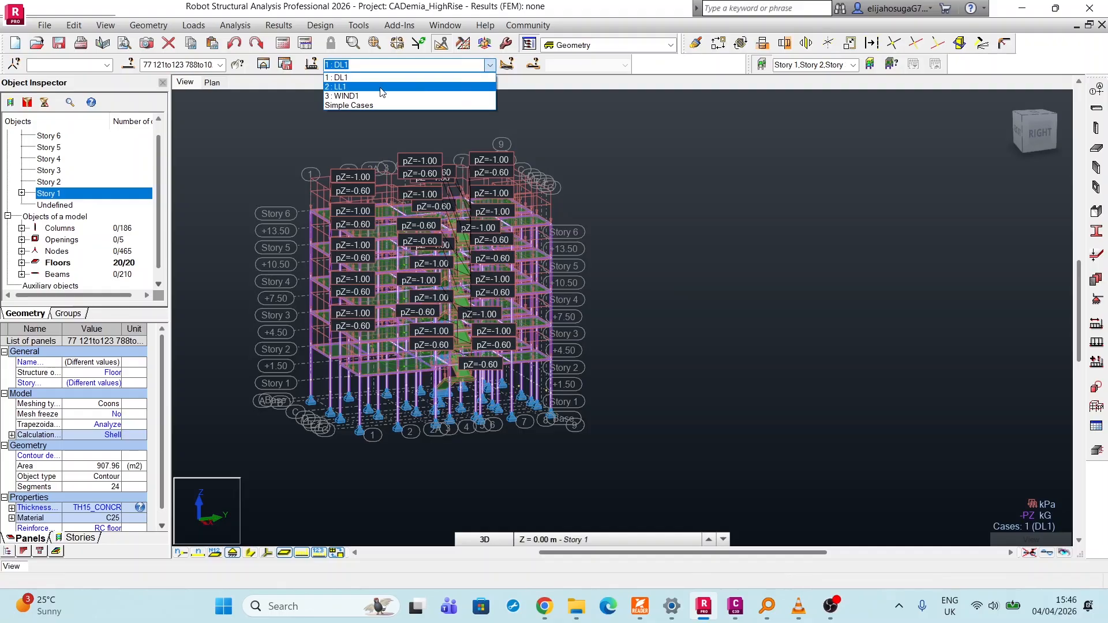
{"action": "left_click", "coordinate": [421, 87]}
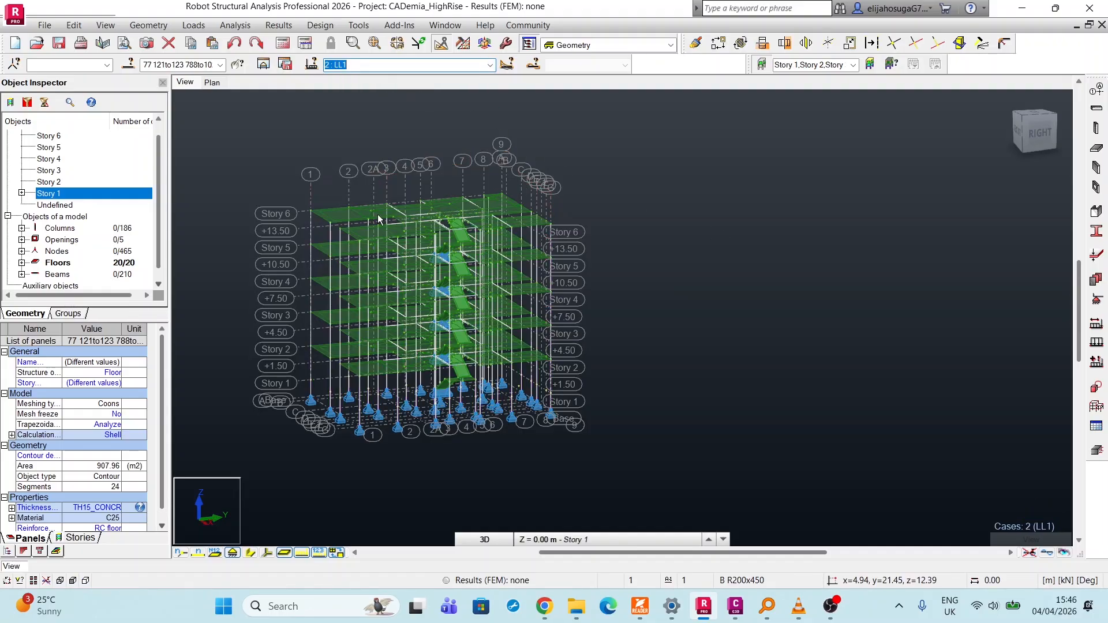
{"action": "scroll", "coordinate": [311, 199], "scroll_direction": "up", "scroll_amount": 2}
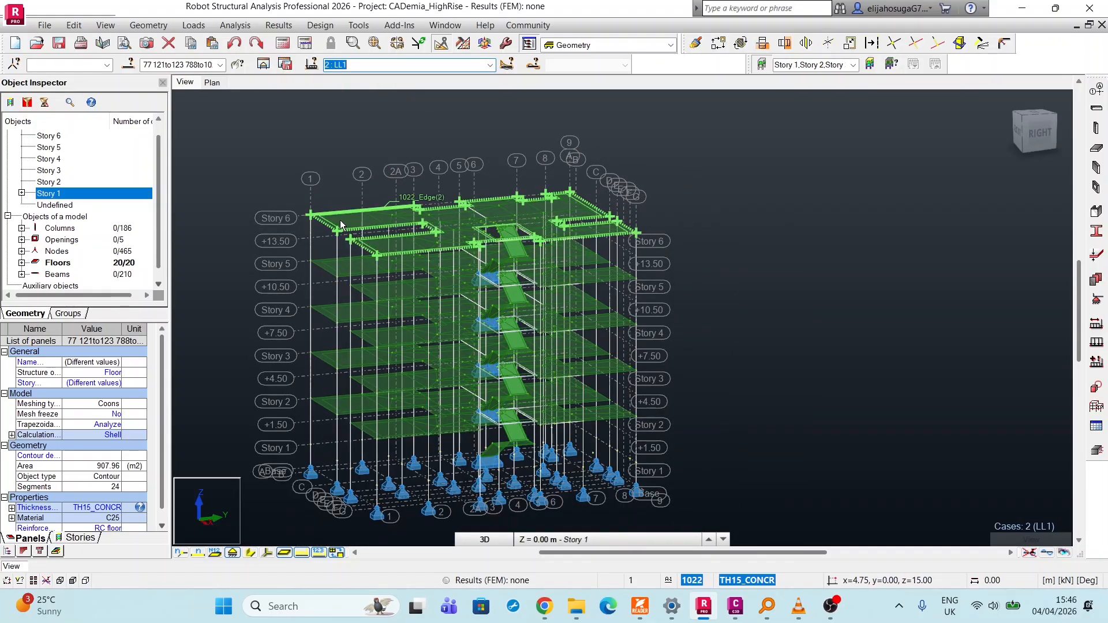
{"action": "scroll", "coordinate": [353, 219], "scroll_direction": "up", "scroll_amount": 2}
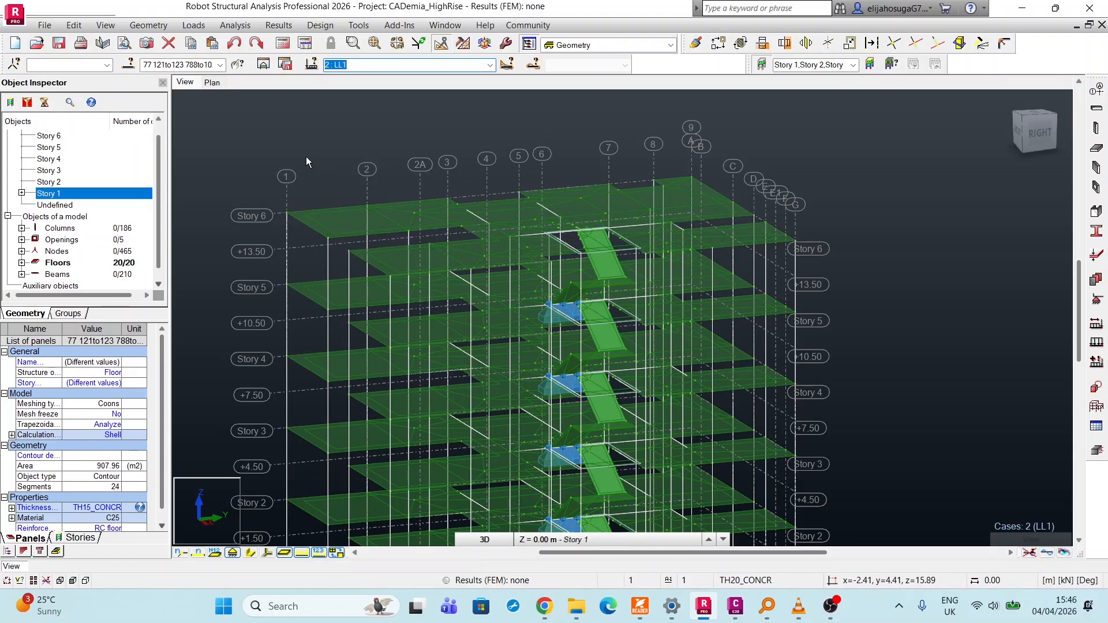
{"action": "middle_click_drag", "start_coordinate": [874, 228], "coordinate": [815, 223]}
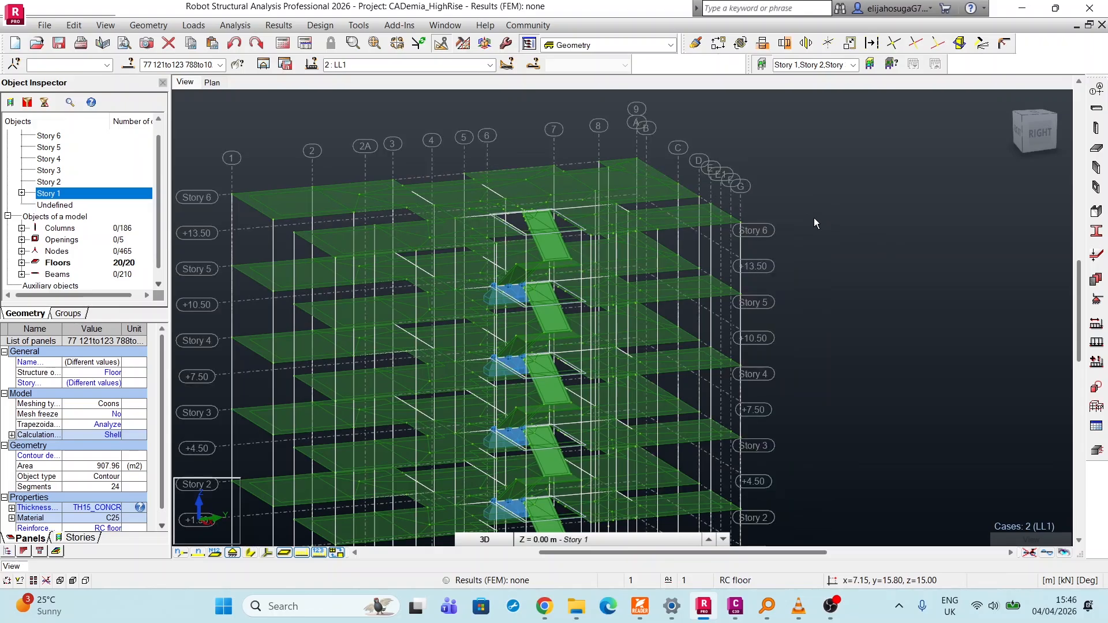
{"action": "scroll", "coordinate": [813, 215], "scroll_direction": "down", "scroll_amount": 1}
{"action": "middle_click_drag", "start_coordinate": [865, 323], "coordinate": [819, 276]}
{"action": "scroll", "coordinate": [816, 272], "scroll_direction": "up", "scroll_amount": 1}
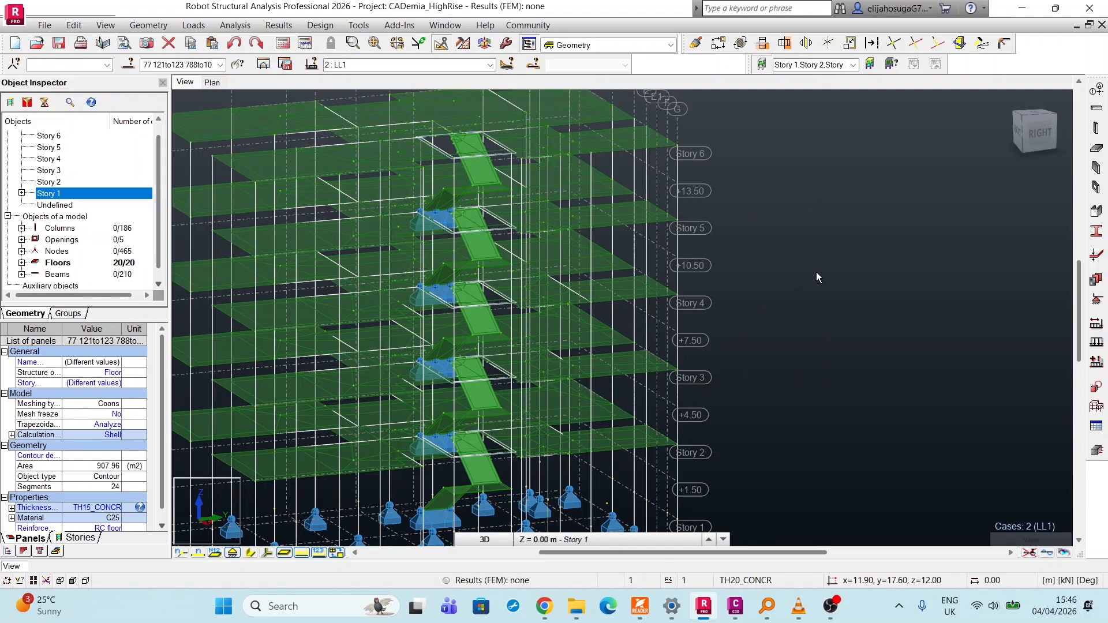
{"action": "scroll", "coordinate": [536, 176], "scroll_direction": "up", "scroll_amount": 3}
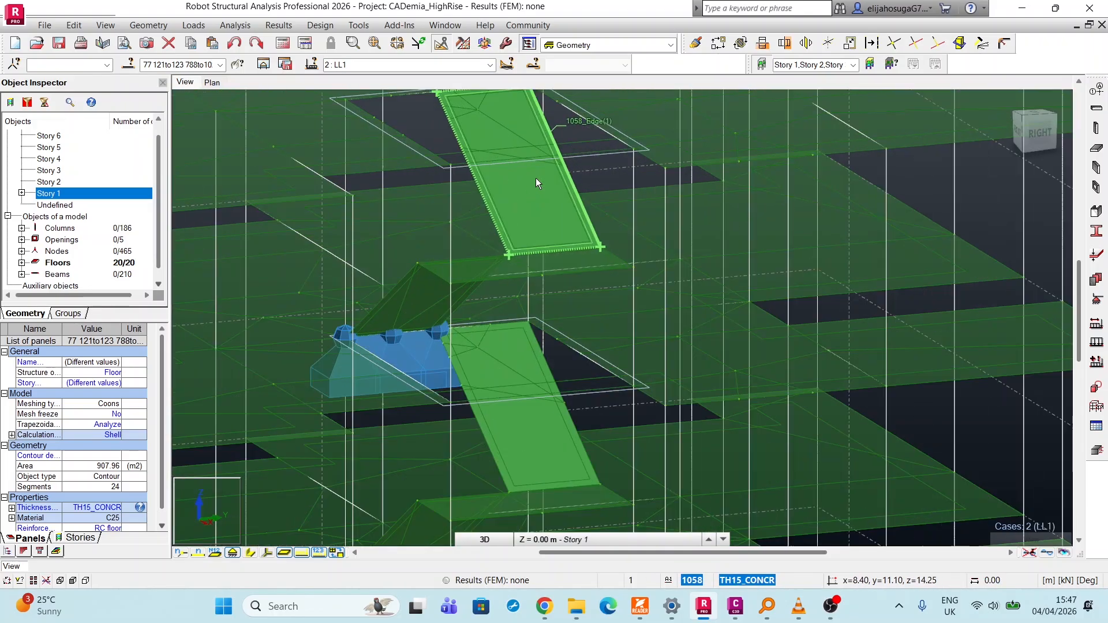
{"action": "scroll", "coordinate": [522, 208], "scroll_direction": "down", "scroll_amount": 5}
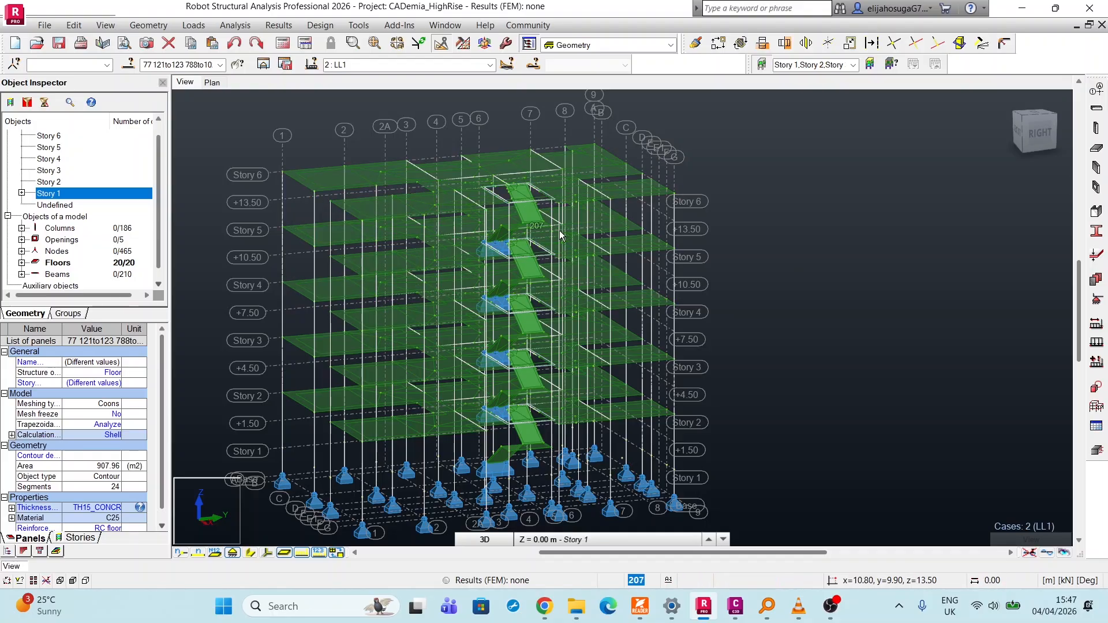
Examine the stair flights, landings and floor slabs across all stories, both close up and as a whole.
{"action": "scroll", "coordinate": [581, 232], "scroll_direction": "up", "scroll_amount": 3}
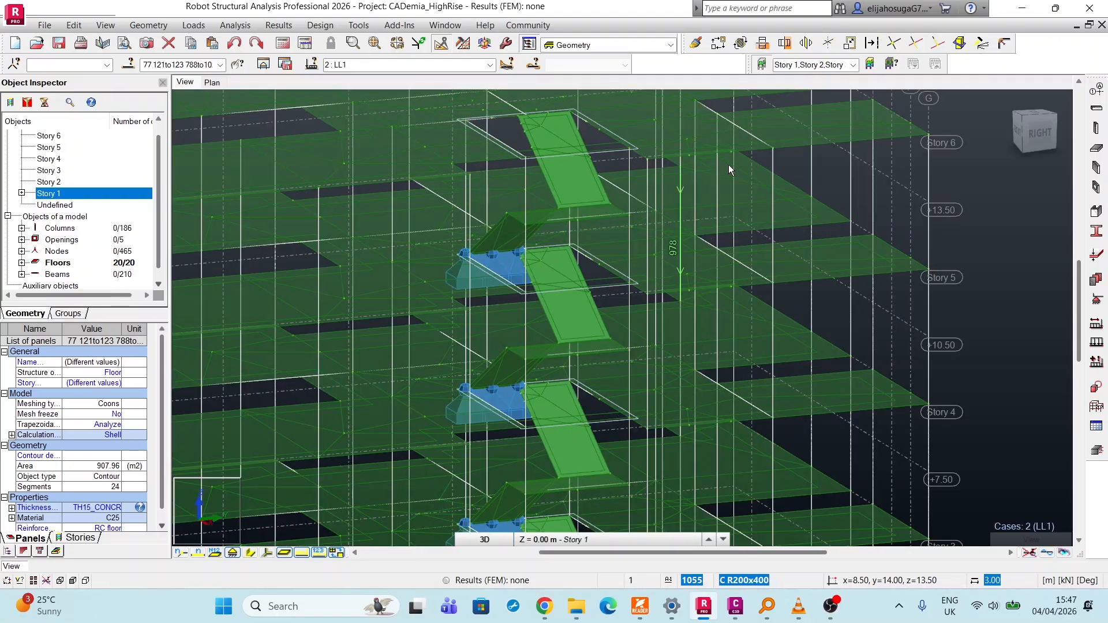
{"action": "scroll", "coordinate": [752, 169], "scroll_direction": "down", "scroll_amount": 2}
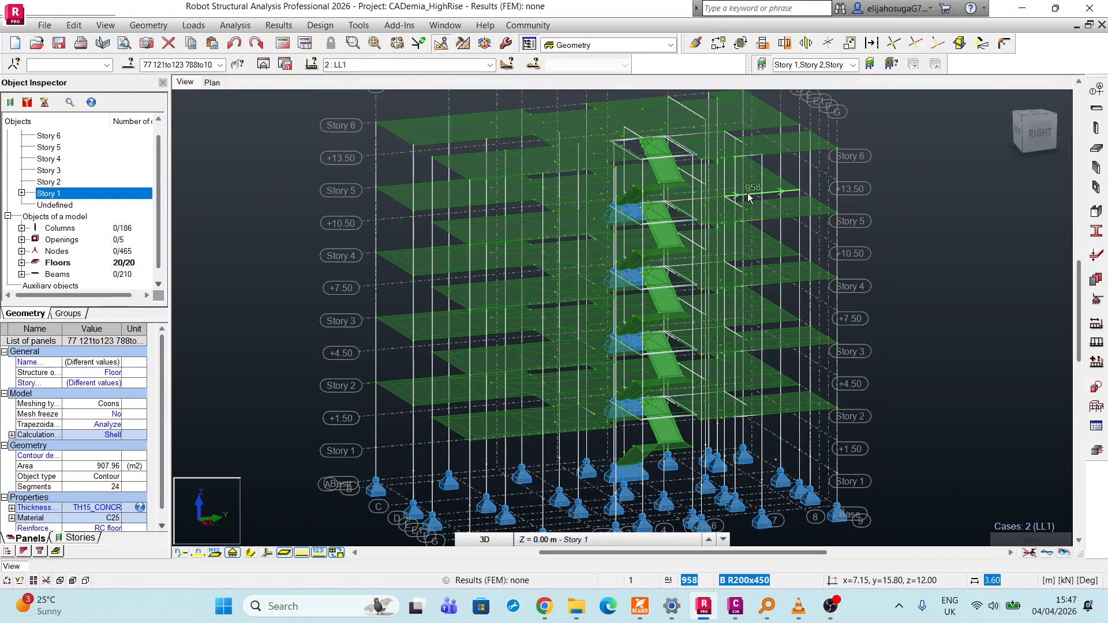
{"action": "scroll", "coordinate": [641, 277], "scroll_direction": "up", "scroll_amount": 2}
{"action": "scroll", "coordinate": [600, 289], "scroll_direction": "down", "scroll_amount": 4}
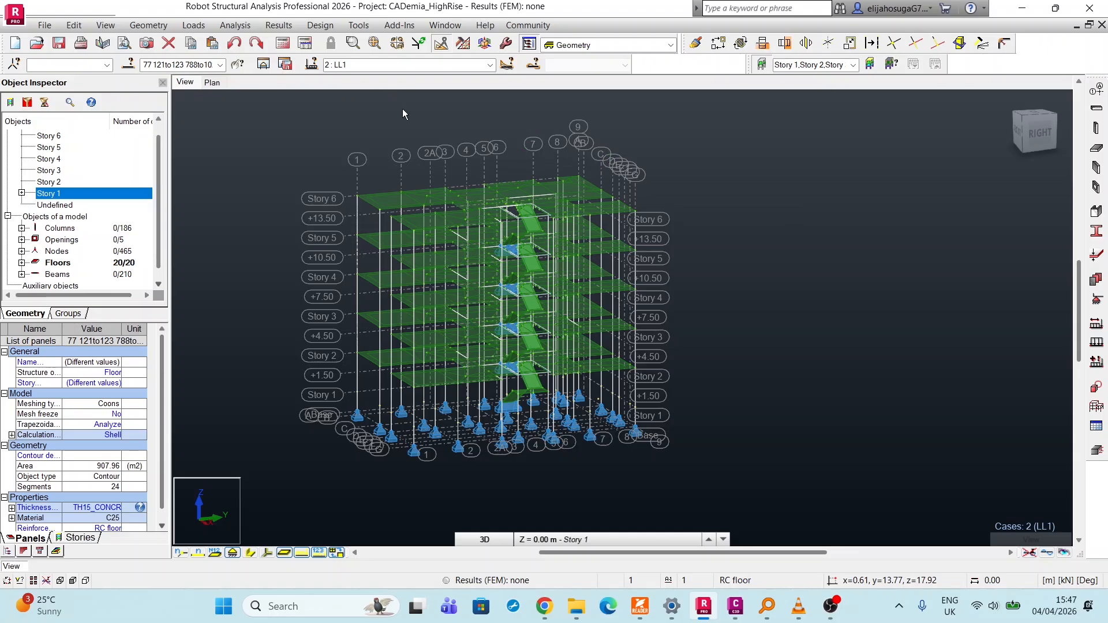
{"action": "scroll", "coordinate": [508, 239], "scroll_direction": "up", "scroll_amount": 5}
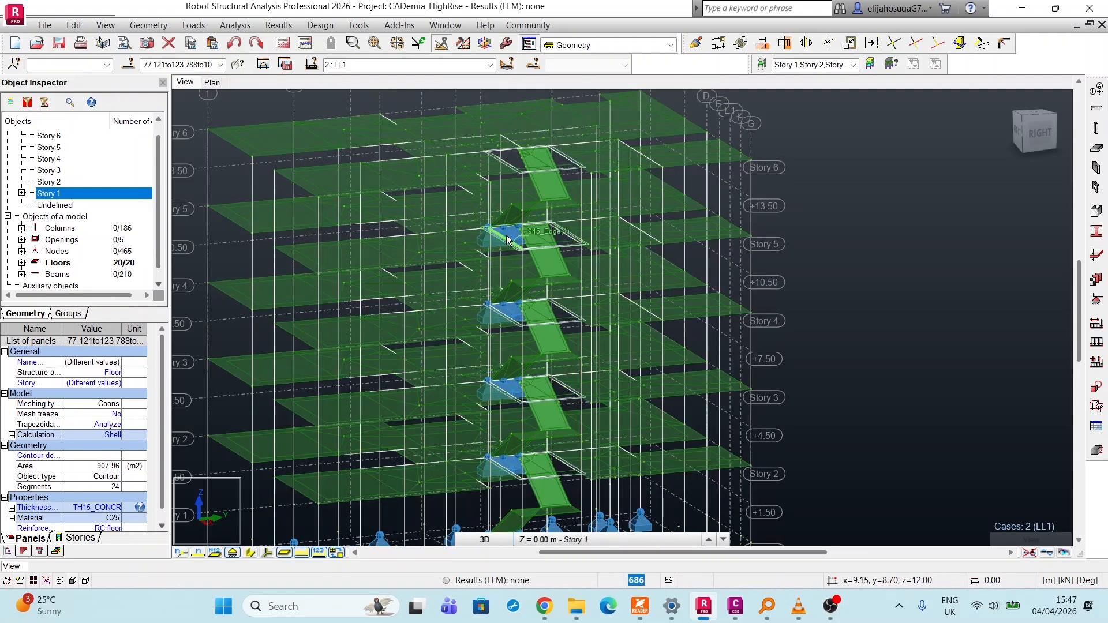
{"action": "scroll", "coordinate": [508, 239], "scroll_direction": "up", "scroll_amount": 3}
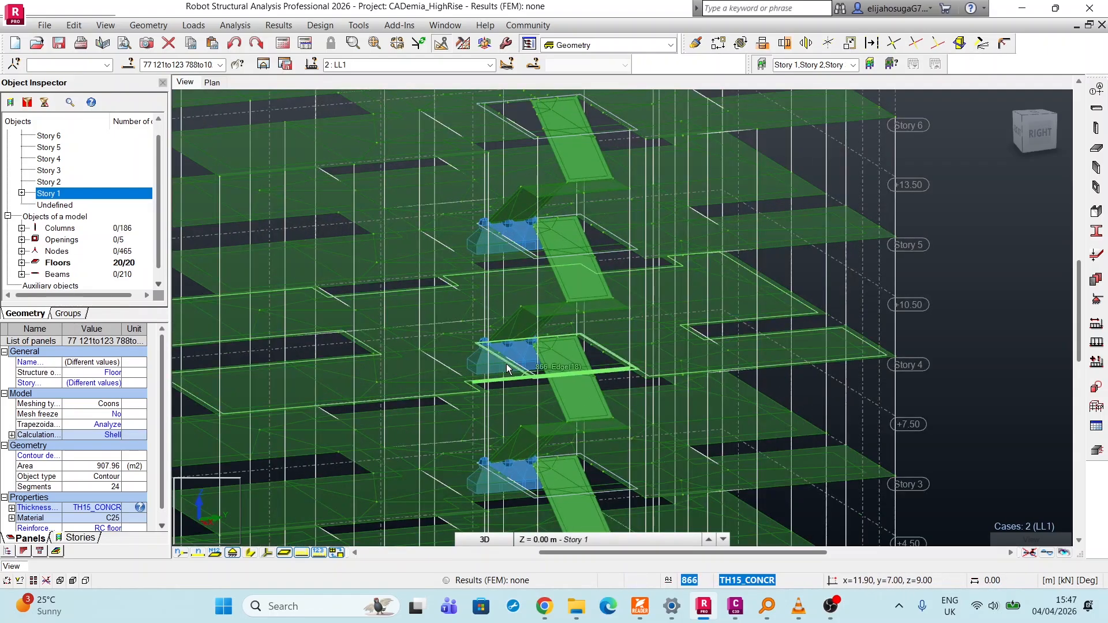
{"action": "scroll", "coordinate": [507, 367], "scroll_direction": "down", "scroll_amount": 6}
{"action": "scroll", "coordinate": [494, 388], "scroll_direction": "up", "scroll_amount": 5}
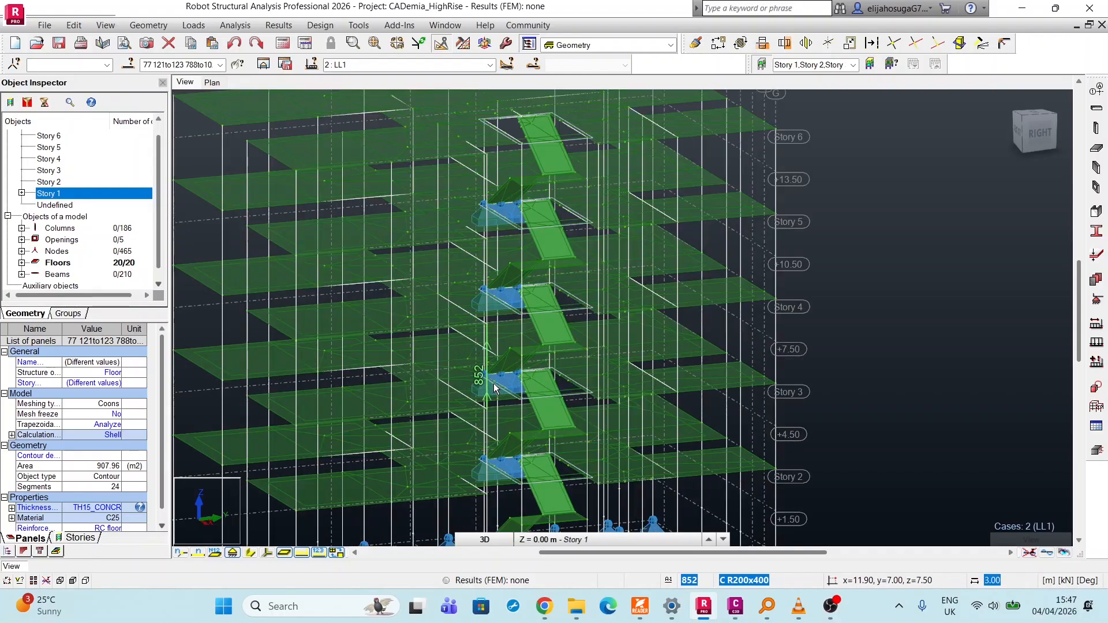
{"action": "scroll", "coordinate": [494, 388], "scroll_direction": "down", "scroll_amount": 5}
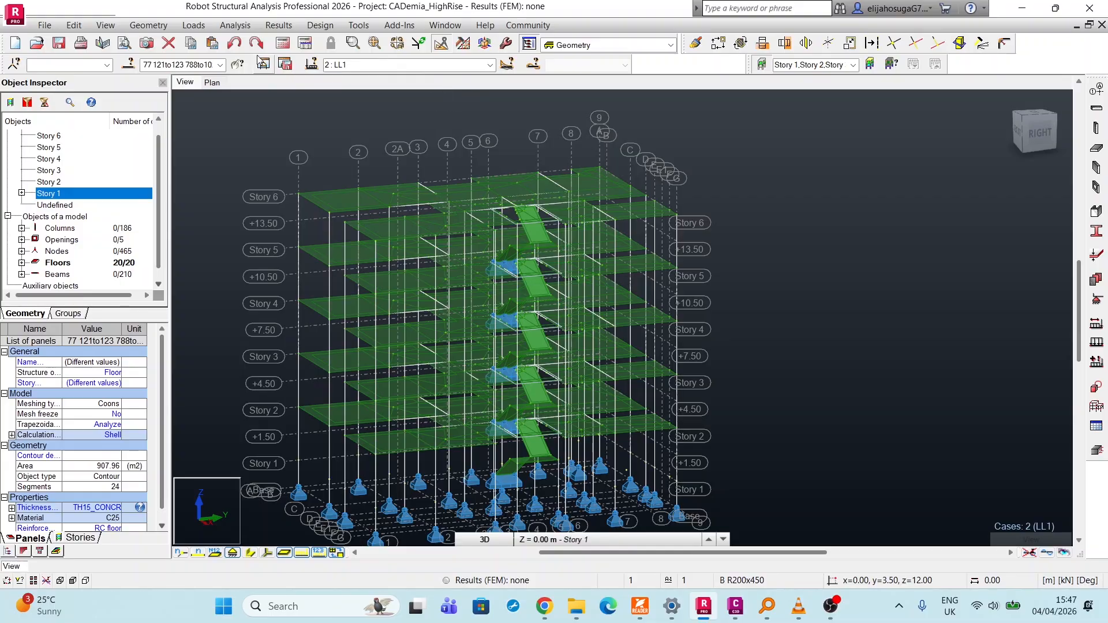
{"action": "left_click", "coordinate": [193, 25]}
{"action": "left_click", "coordinate": [210, 54]}
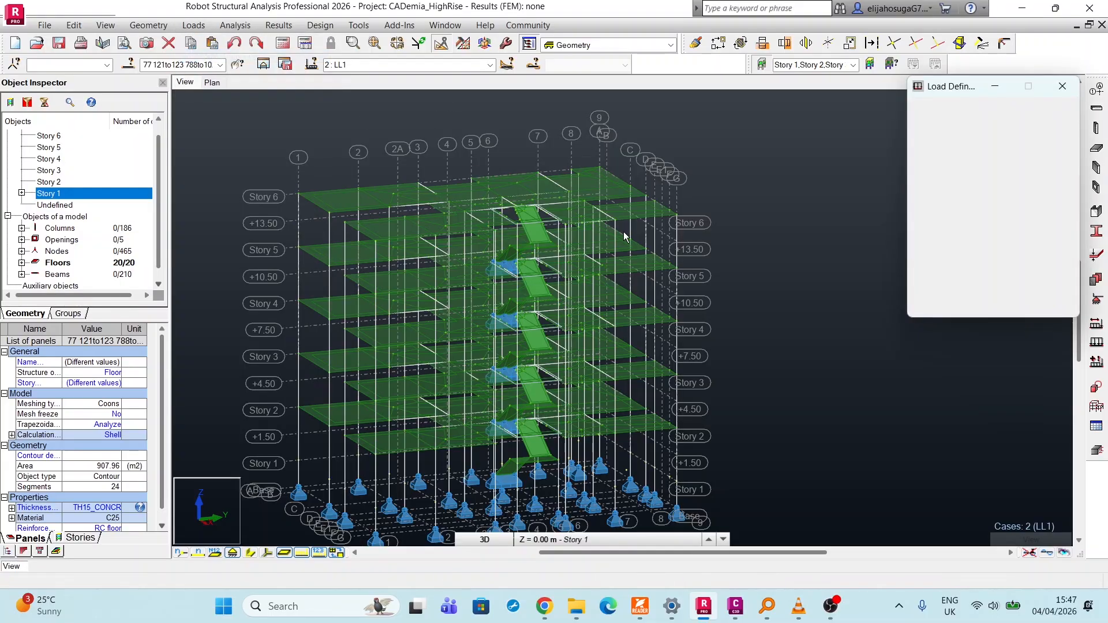
{"action": "left_click", "coordinate": [1033, 152]}
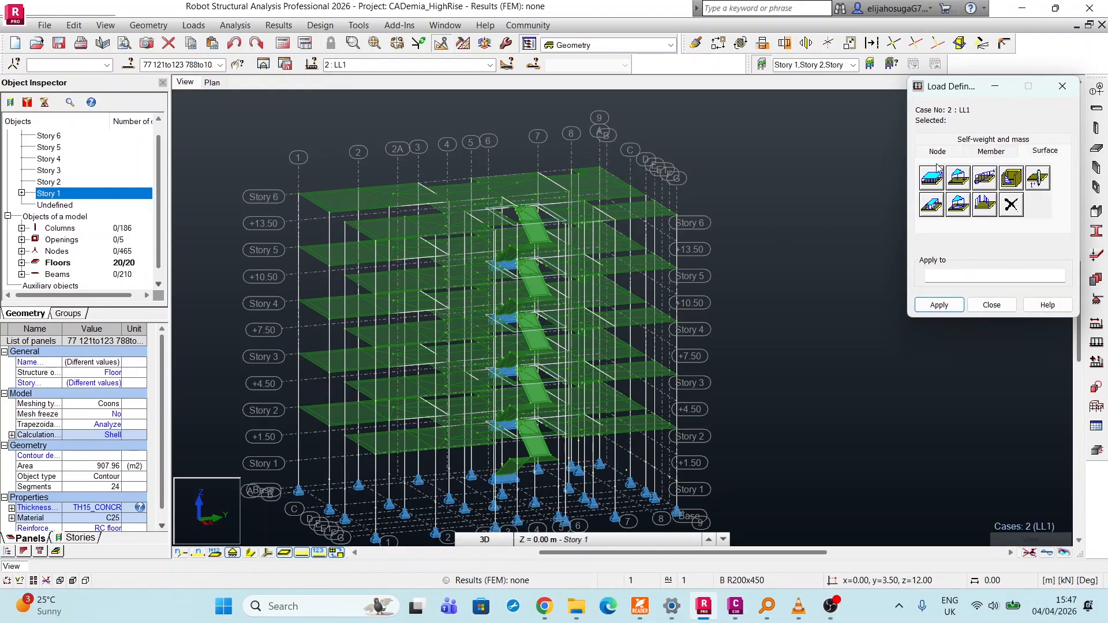
{"action": "left_click", "coordinate": [930, 179]}
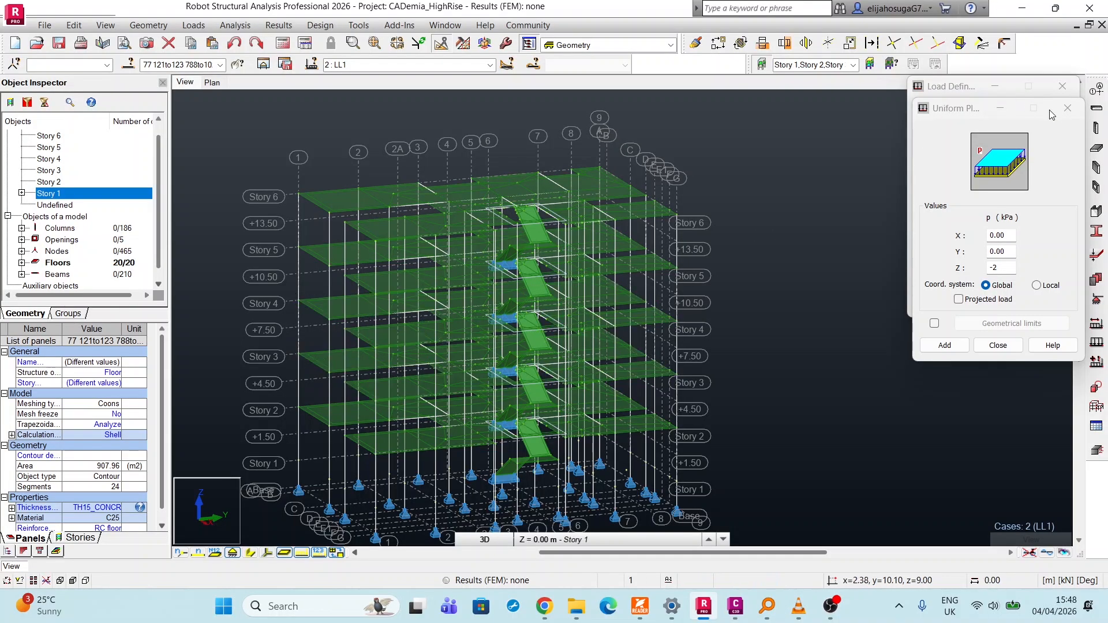
{"action": "left_click", "coordinate": [1068, 109]}
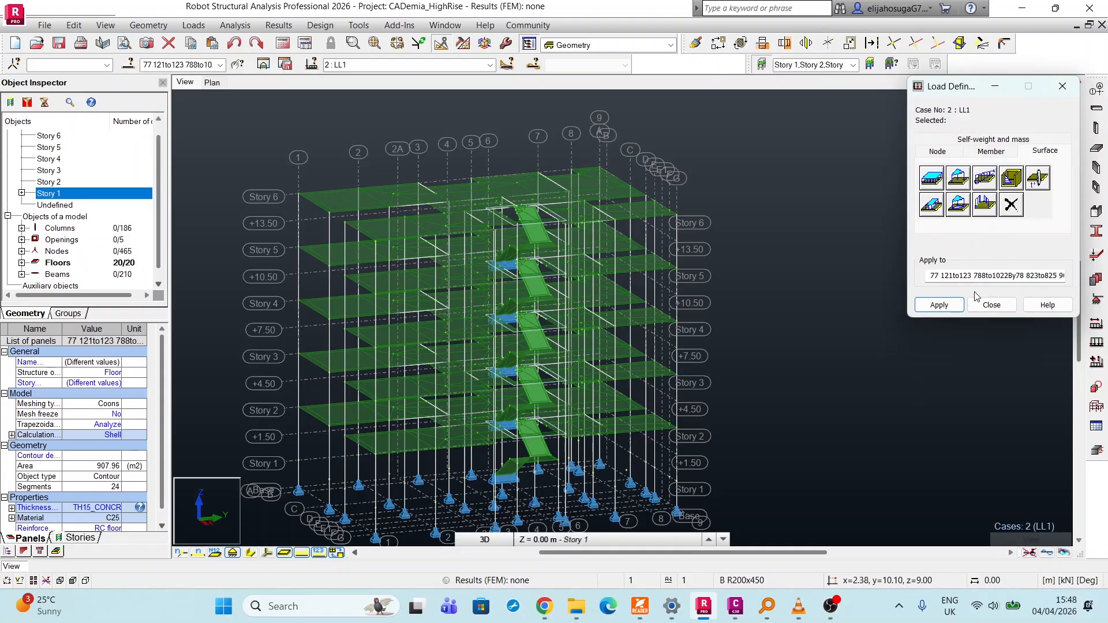
{"action": "left_click", "coordinate": [992, 306]}
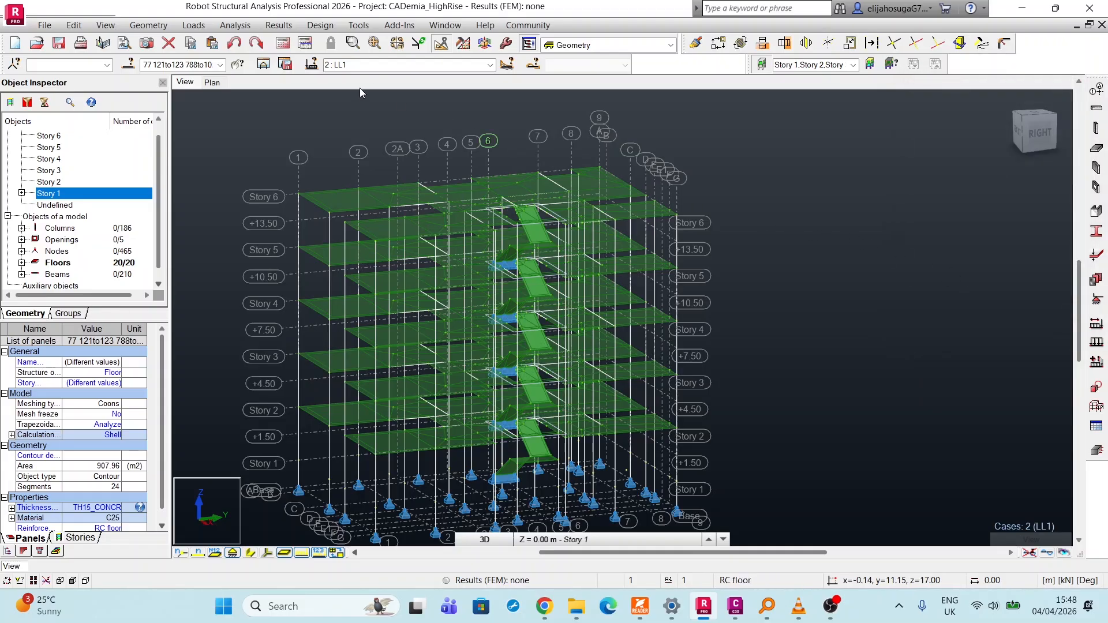
Define a uniform planar surface load of -2 kPa in global Z for load case LL1.
{"action": "left_click", "coordinate": [193, 24]}
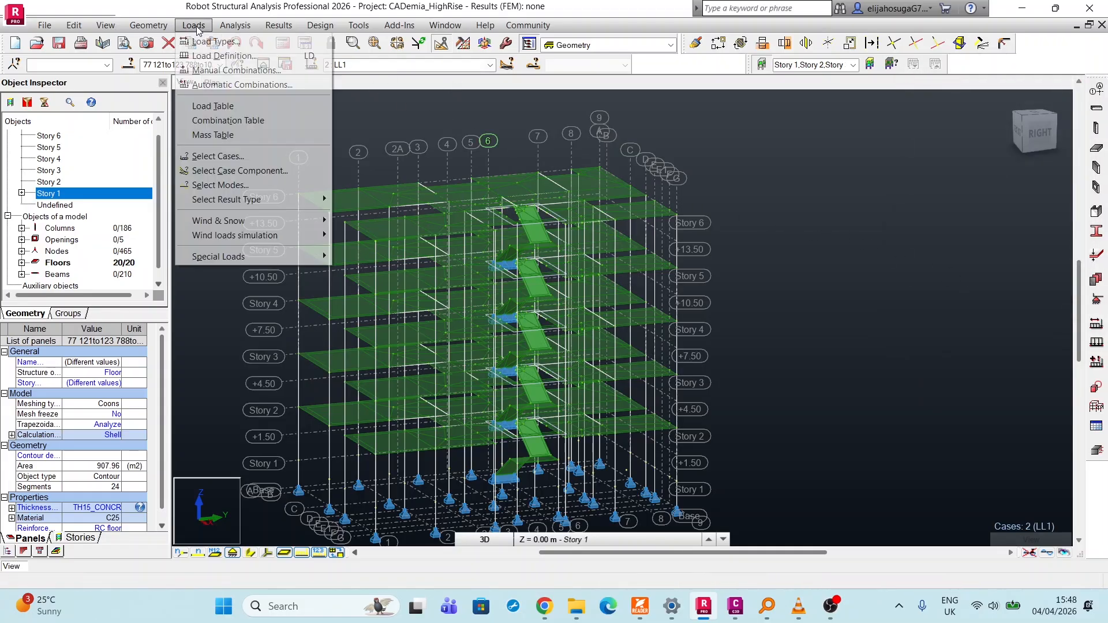
{"action": "left_click", "coordinate": [219, 48]}
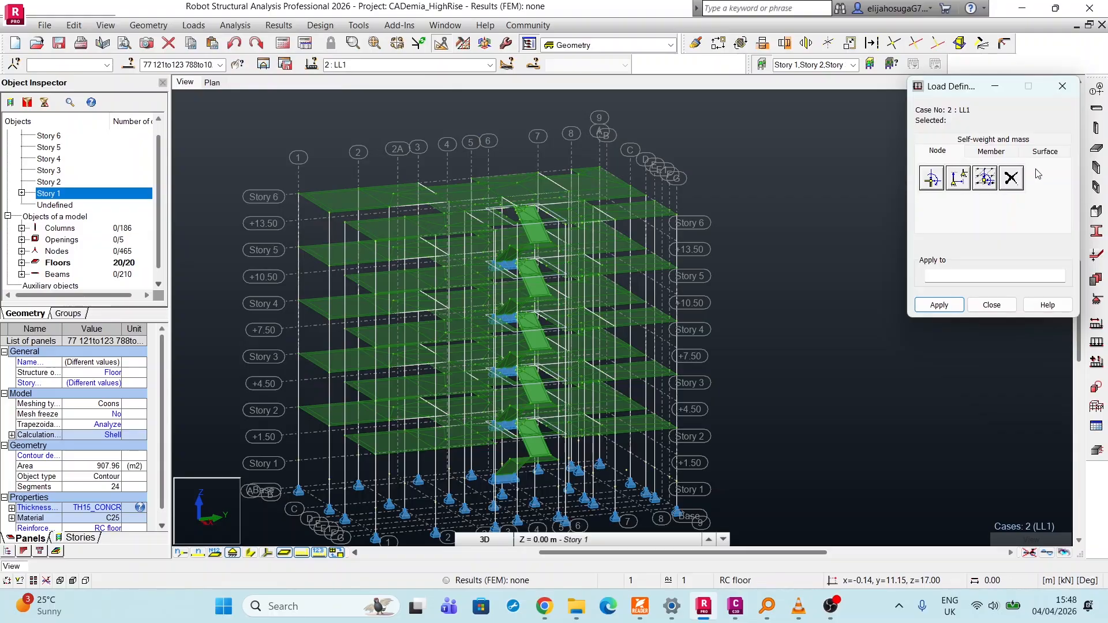
{"action": "left_click", "coordinate": [1043, 152]}
{"action": "left_click", "coordinate": [941, 180]}
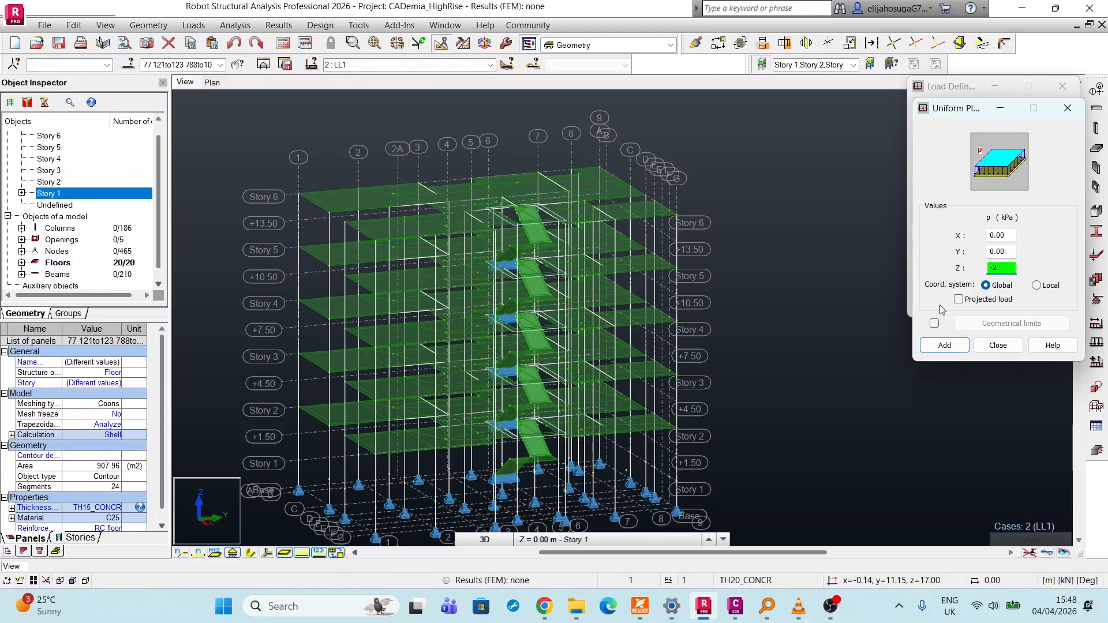
{"action": "left_click", "coordinate": [944, 345]}
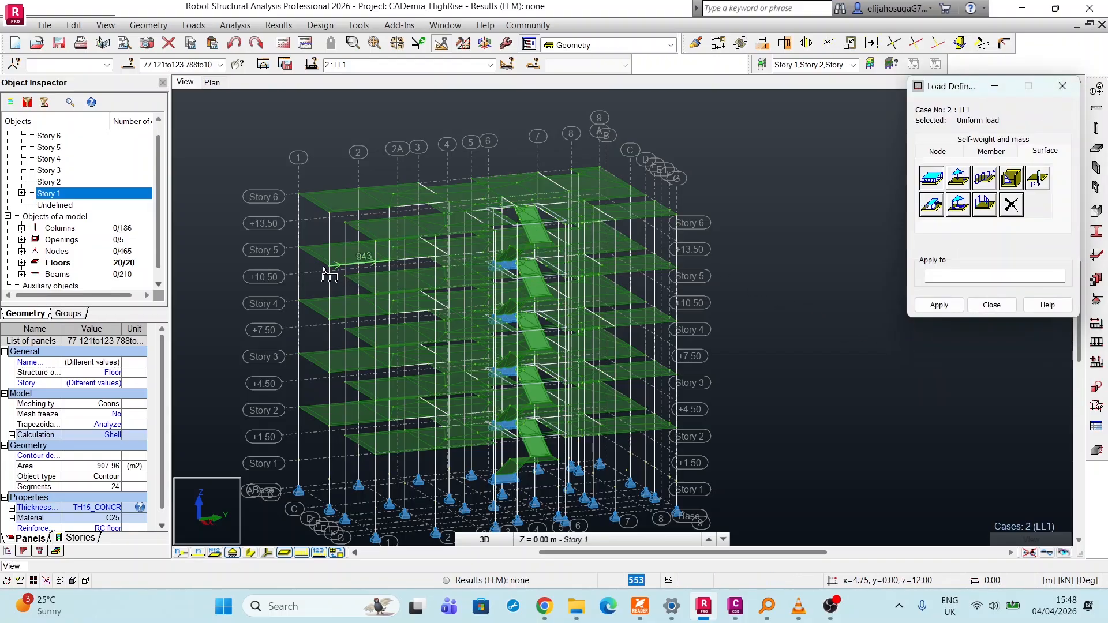
Apply the -2 kPa live load to the main floor slabs from Story 6 down to Story 2.
{"action": "left_click", "coordinate": [335, 202]}
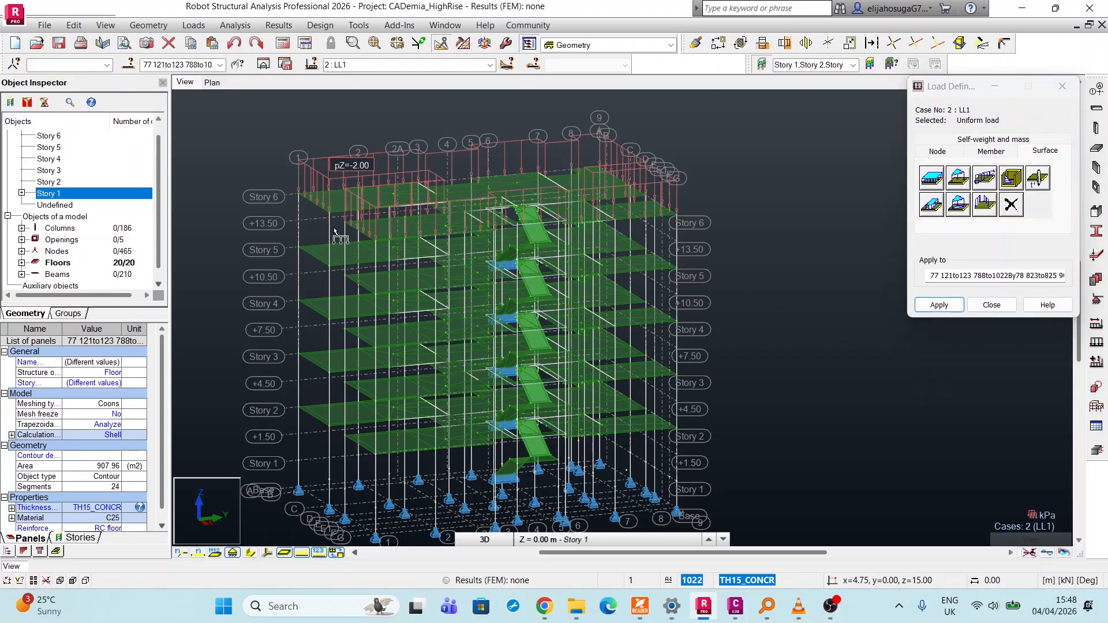
{"action": "left_click", "coordinate": [341, 261]}
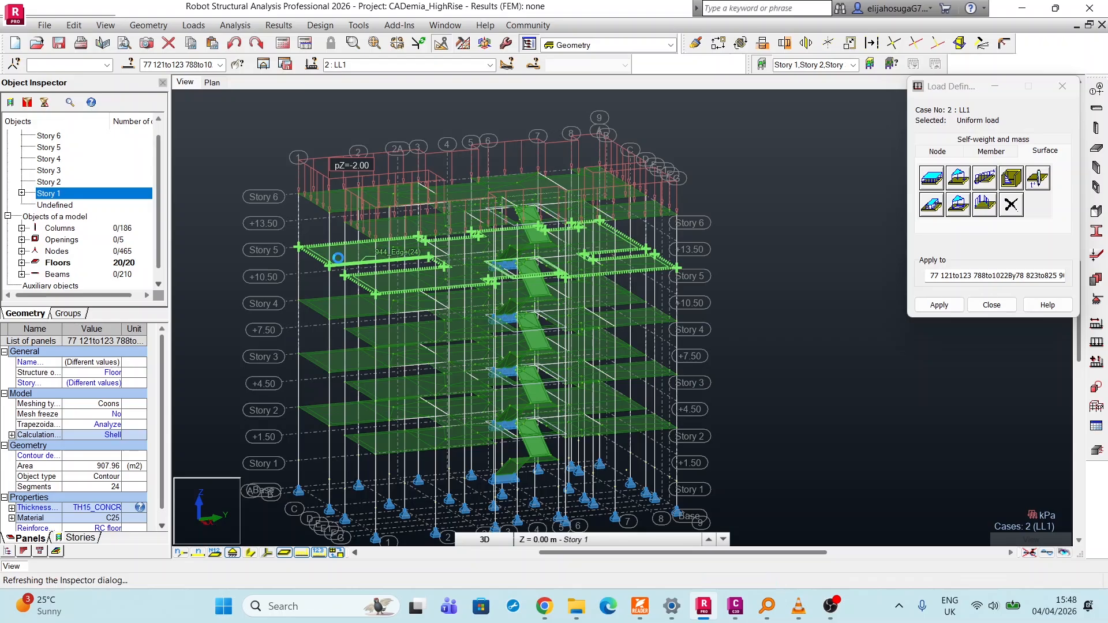
{"action": "left_click", "coordinate": [341, 315]}
{"action": "left_click", "coordinate": [337, 370]}
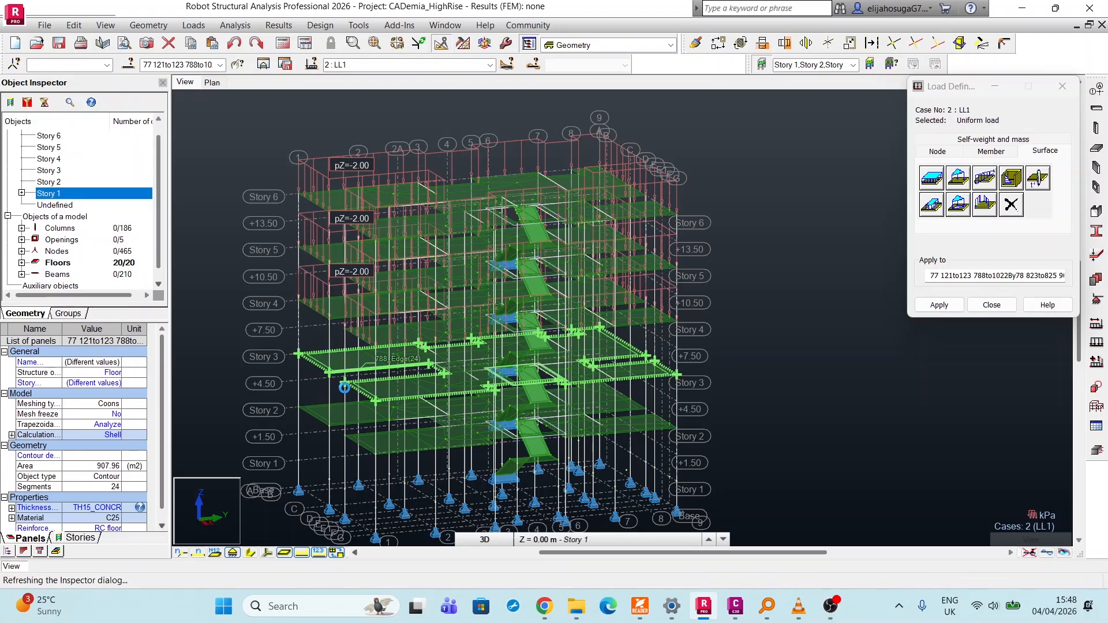
{"action": "left_click", "coordinate": [333, 425]}
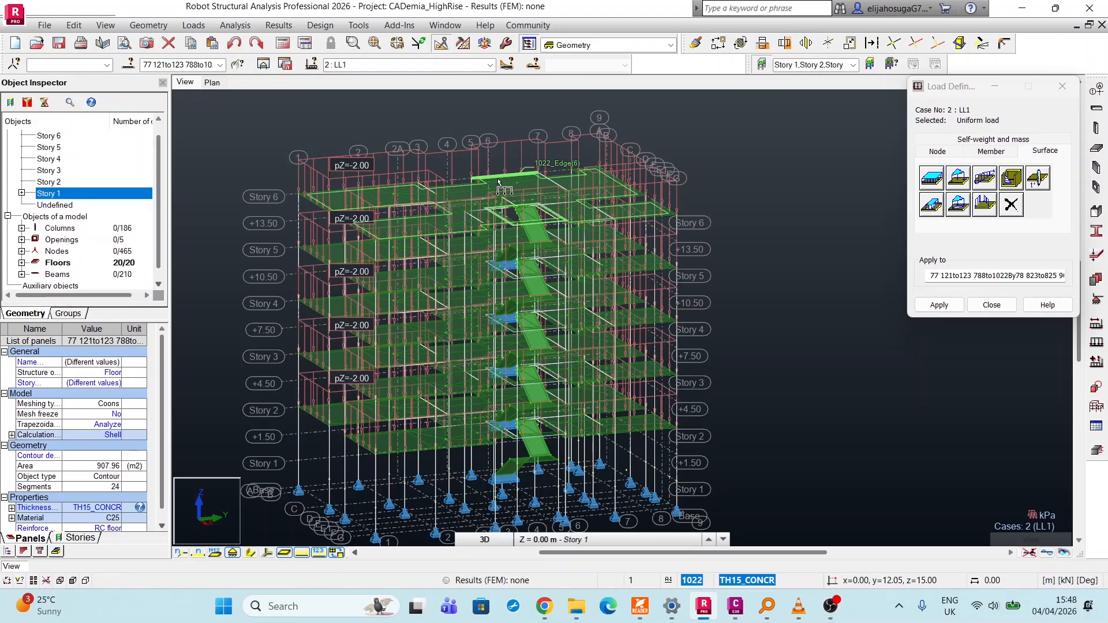
Apply the -2 kPa live load to both stair flights and the landing between Story 6 and Story 5.
{"action": "scroll", "coordinate": [565, 318], "scroll_direction": "up", "scroll_amount": 5}
{"action": "scroll", "coordinate": [490, 247], "scroll_direction": "down", "scroll_amount": 6}
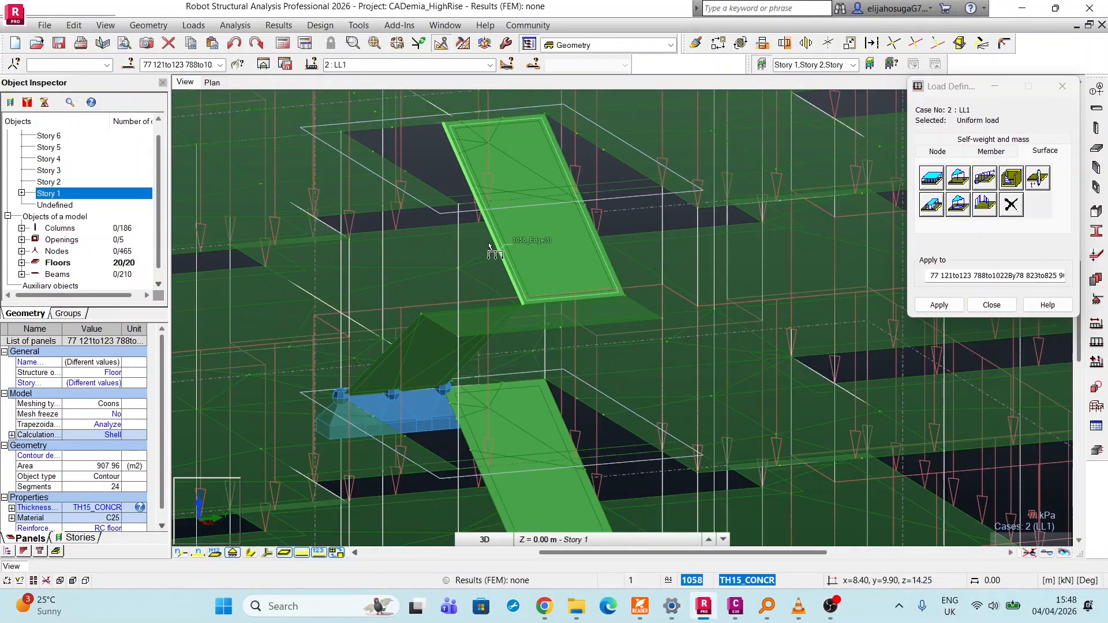
{"action": "scroll", "coordinate": [490, 251], "scroll_direction": "up", "scroll_amount": 2}
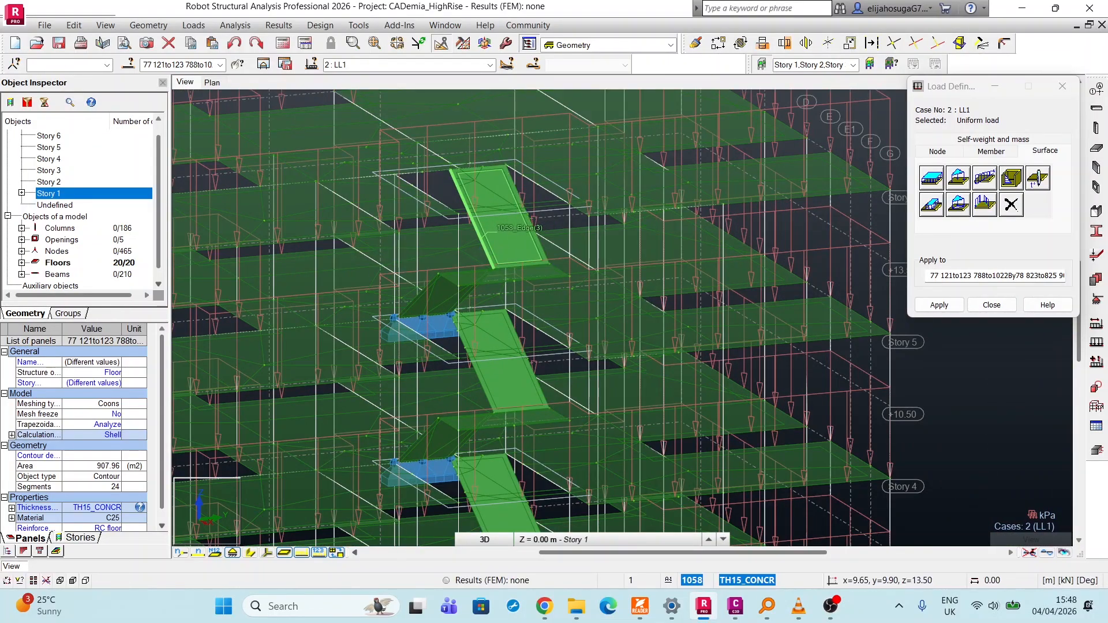
{"action": "left_click", "coordinate": [490, 249]}
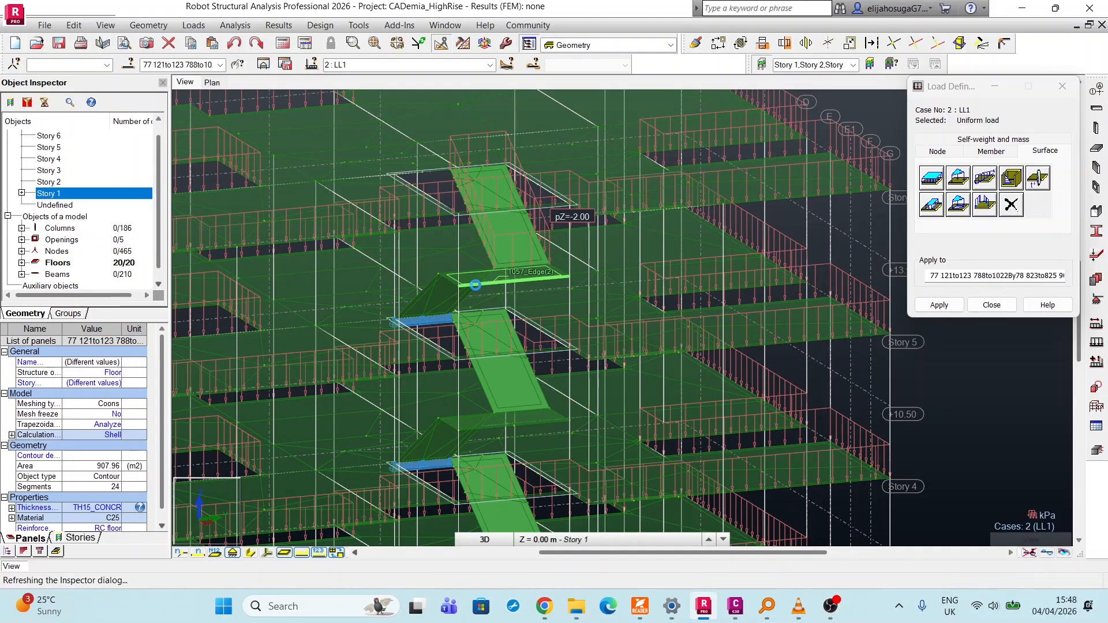
{"action": "left_click", "coordinate": [475, 285]}
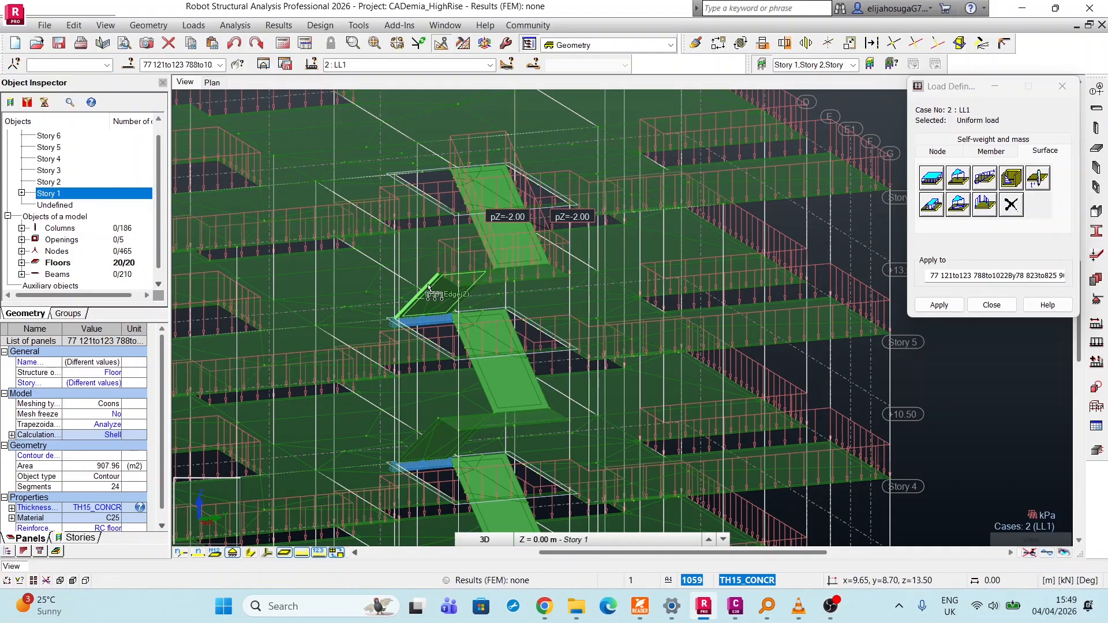
{"action": "left_click", "coordinate": [428, 289]}
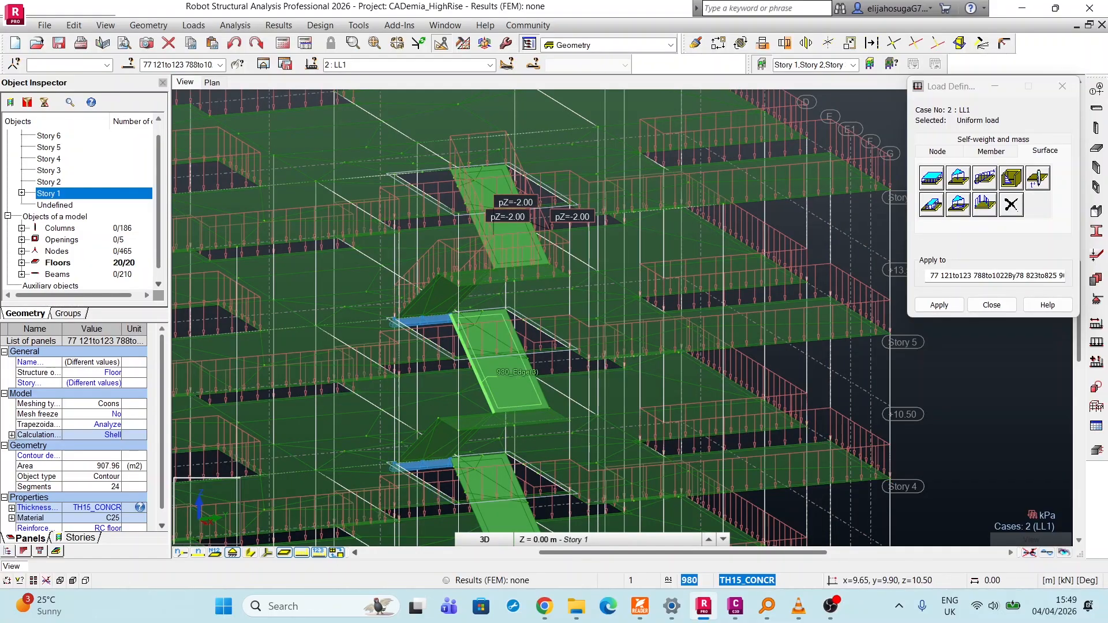
Apply the -2 kPa live load to the stair flights and landings between Story 5 and Story 3.
{"action": "left_click", "coordinate": [508, 375]}
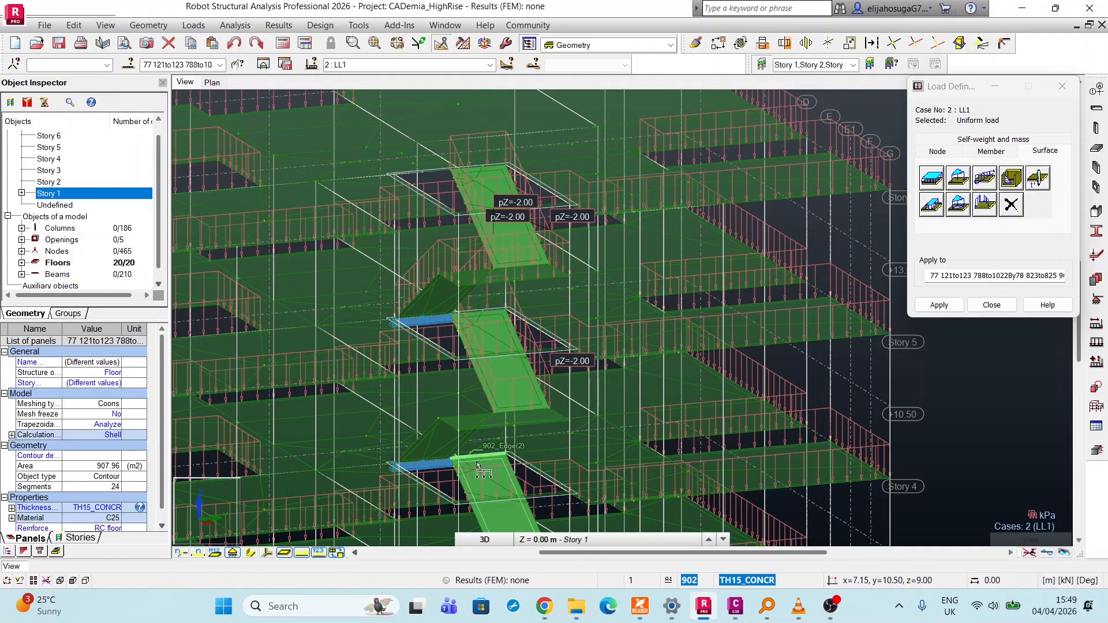
{"action": "left_click", "coordinate": [482, 430]}
{"action": "scroll", "coordinate": [418, 289], "scroll_direction": "down", "scroll_amount": 1}
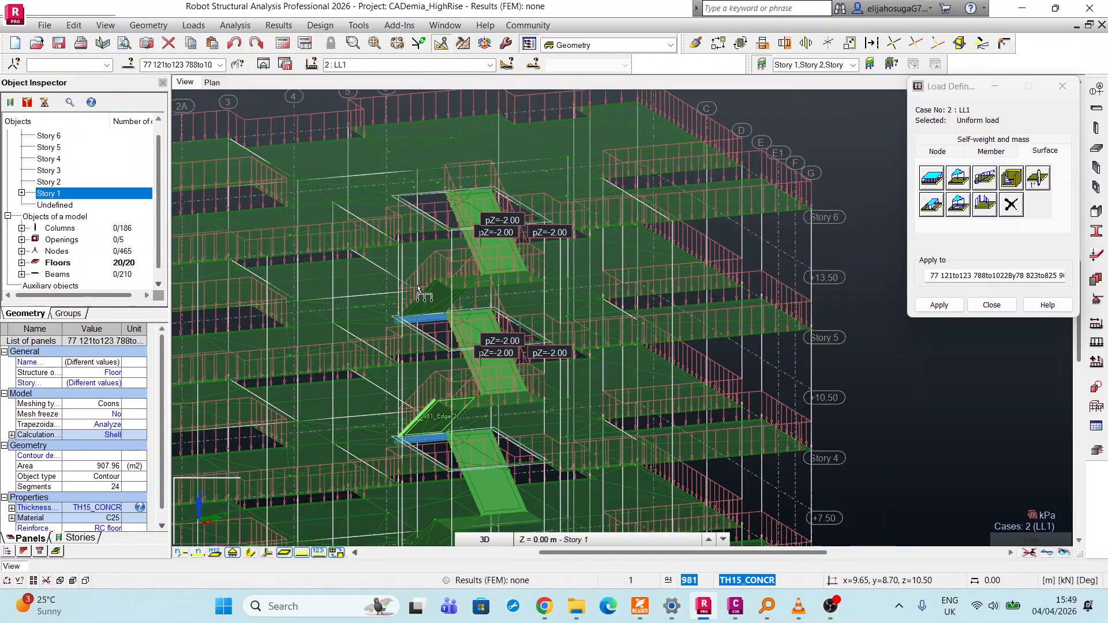
{"action": "scroll", "coordinate": [461, 433], "scroll_direction": "up", "scroll_amount": 1}
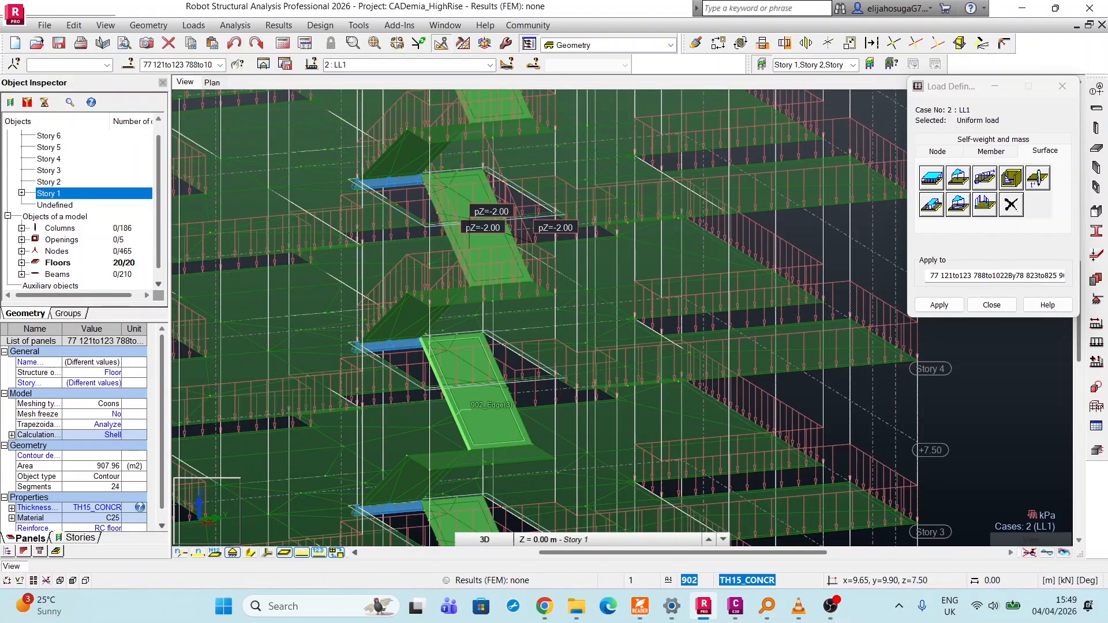
{"action": "scroll", "coordinate": [437, 378], "scroll_direction": "down", "scroll_amount": 1}
{"action": "scroll", "coordinate": [437, 378], "scroll_direction": "up", "scroll_amount": 2}
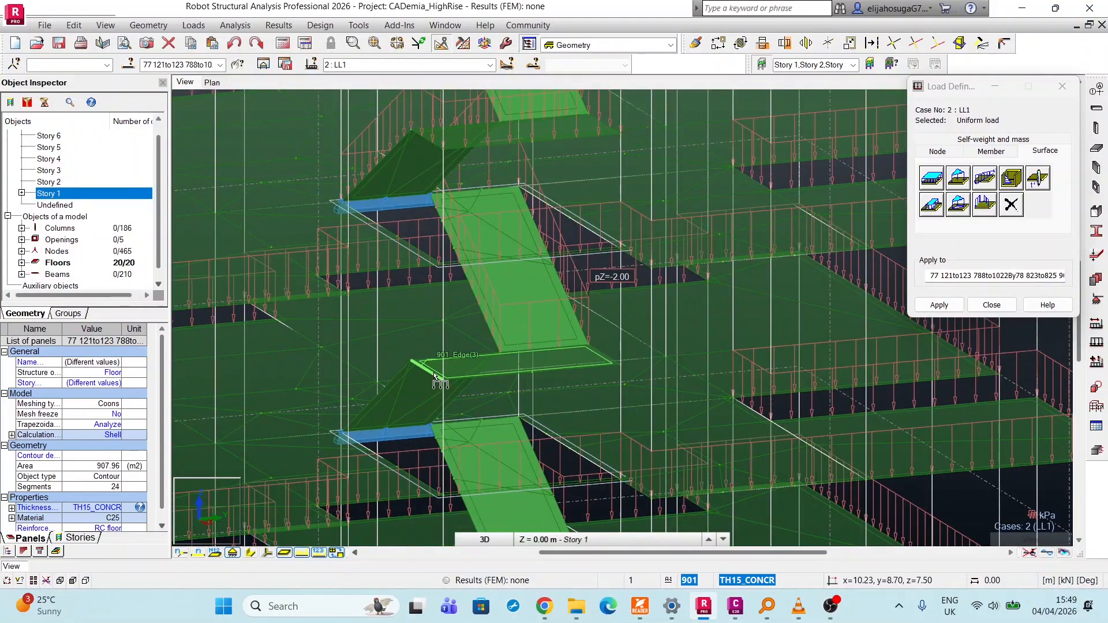
{"action": "left_click", "coordinate": [434, 373]}
{"action": "left_click", "coordinate": [399, 378]}
{"action": "scroll", "coordinate": [434, 359], "scroll_direction": "down", "scroll_amount": 2}
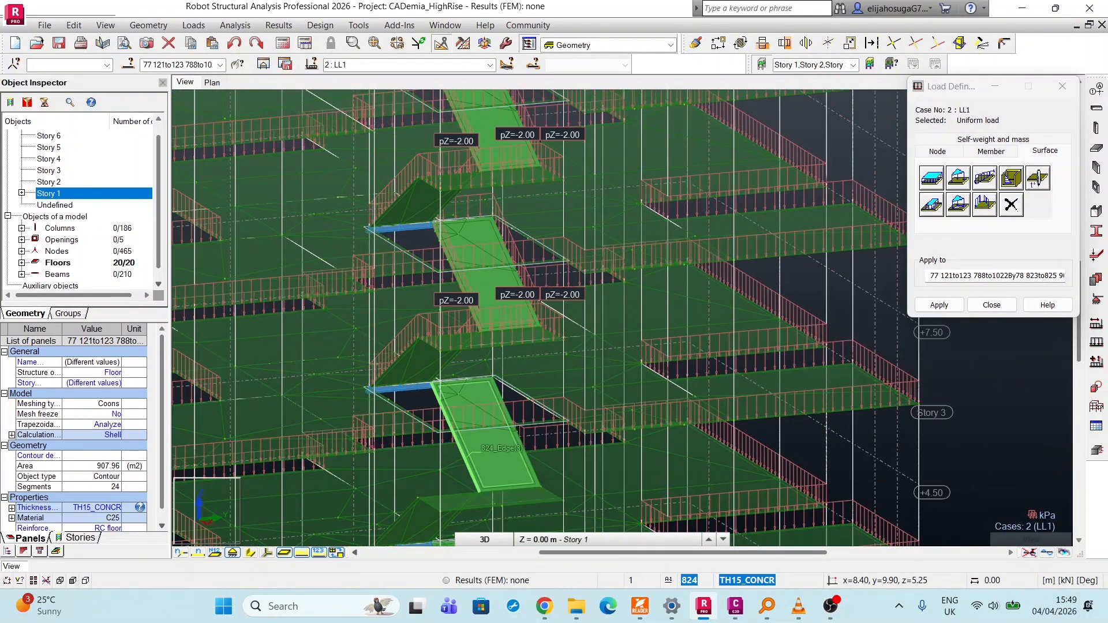
Apply the -2 kPa live load to the remaining stair flights and landings from Story 3 down to Story 1.
{"action": "scroll", "coordinate": [459, 429], "scroll_direction": "down", "scroll_amount": 3}
{"action": "scroll", "coordinate": [465, 429], "scroll_direction": "up", "scroll_amount": 3}
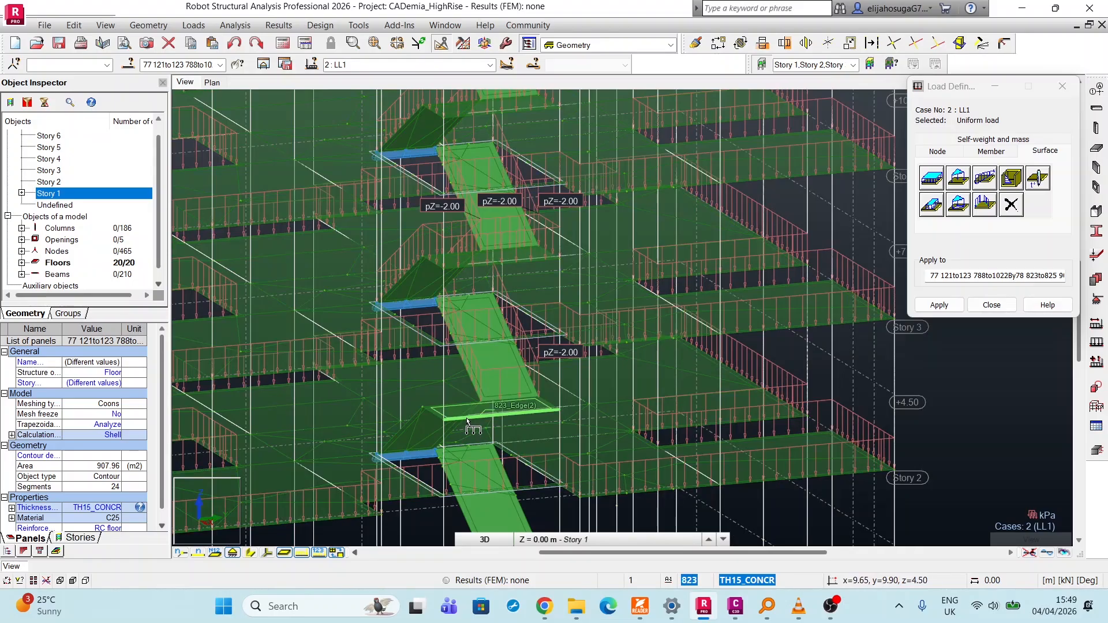
{"action": "left_click", "coordinate": [467, 428]}
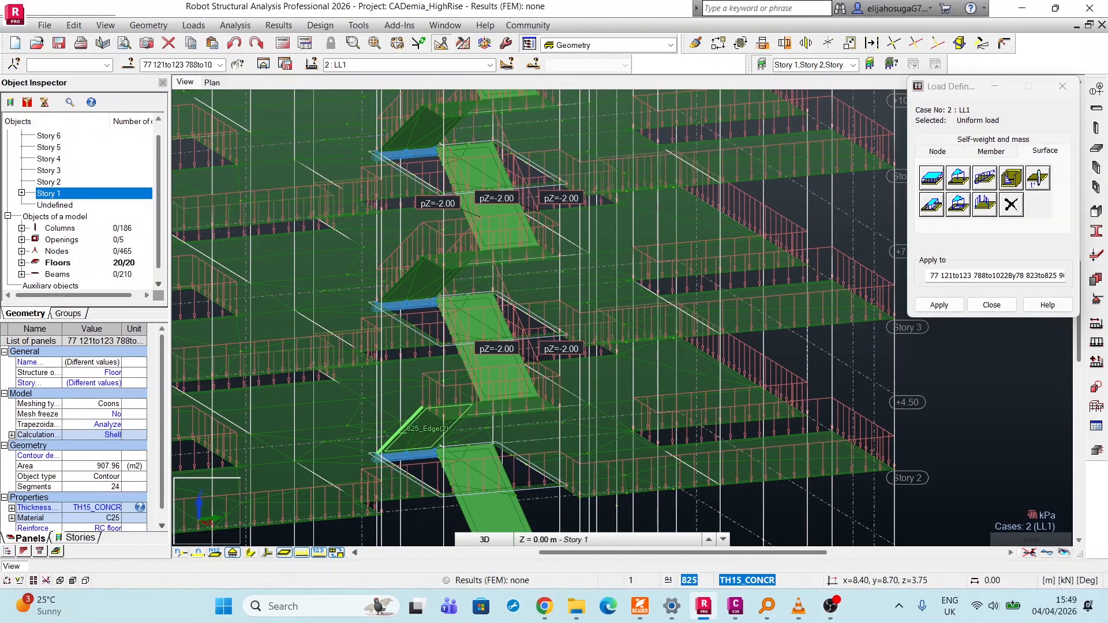
{"action": "scroll", "coordinate": [450, 456], "scroll_direction": "down", "scroll_amount": 3}
{"action": "scroll", "coordinate": [468, 490], "scroll_direction": "up", "scroll_amount": 2}
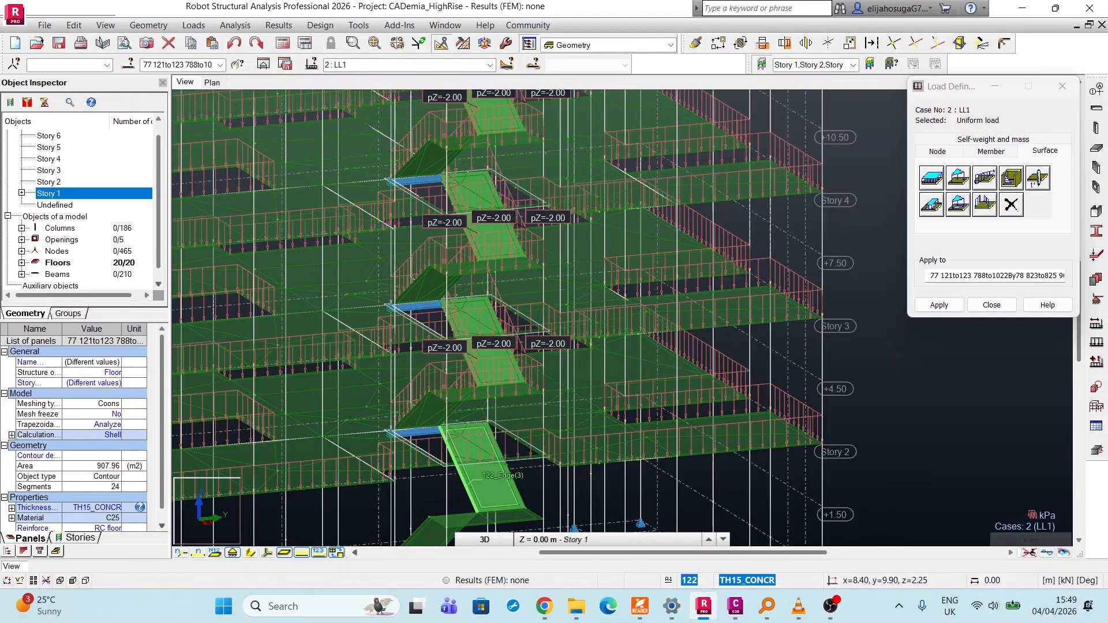
{"action": "scroll", "coordinate": [467, 491], "scroll_direction": "down", "scroll_amount": 2}
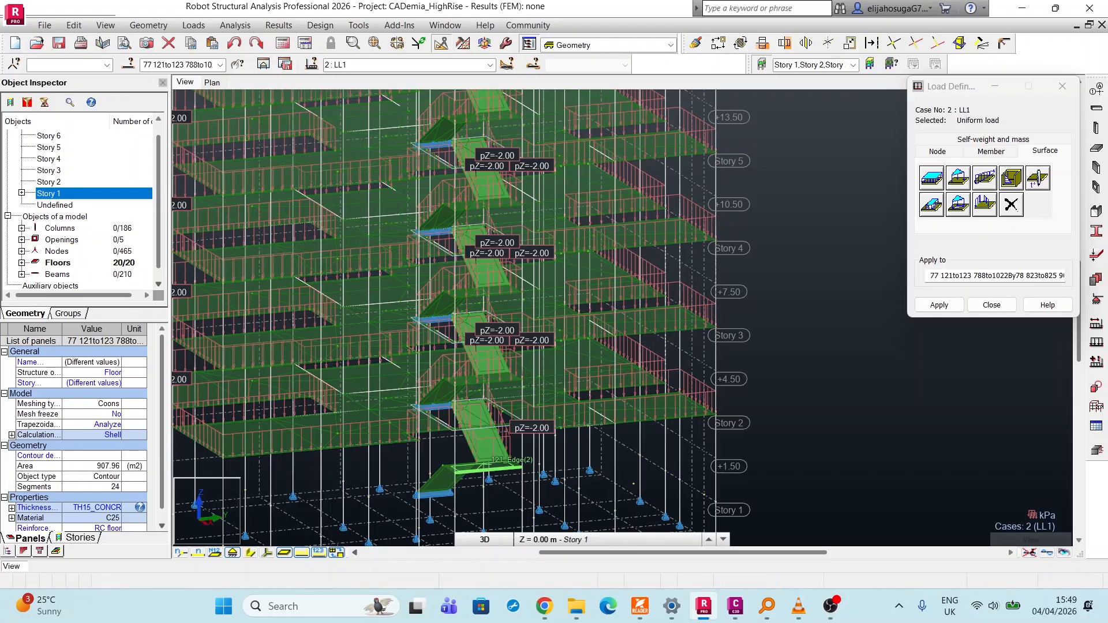
{"action": "left_click", "coordinate": [488, 470]}
{"action": "left_click", "coordinate": [438, 483]}
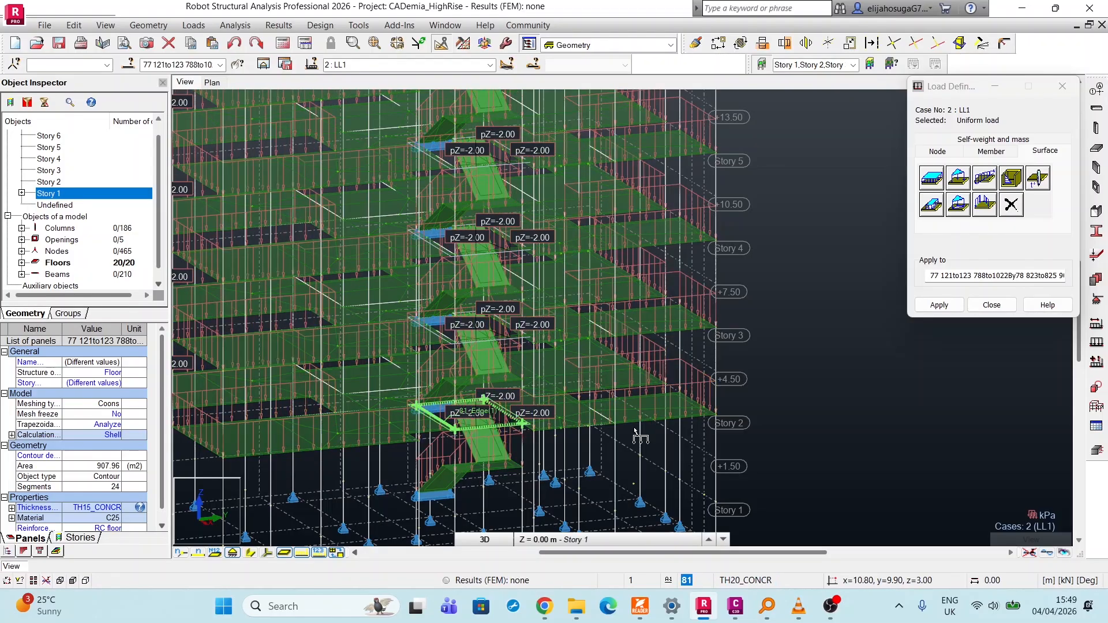
Close the load definition for the LL1 case and hide the load symbols in the 3D model view.
{"action": "left_click", "coordinate": [978, 307]}
{"action": "scroll", "coordinate": [626, 243], "scroll_direction": "down", "scroll_amount": 4}
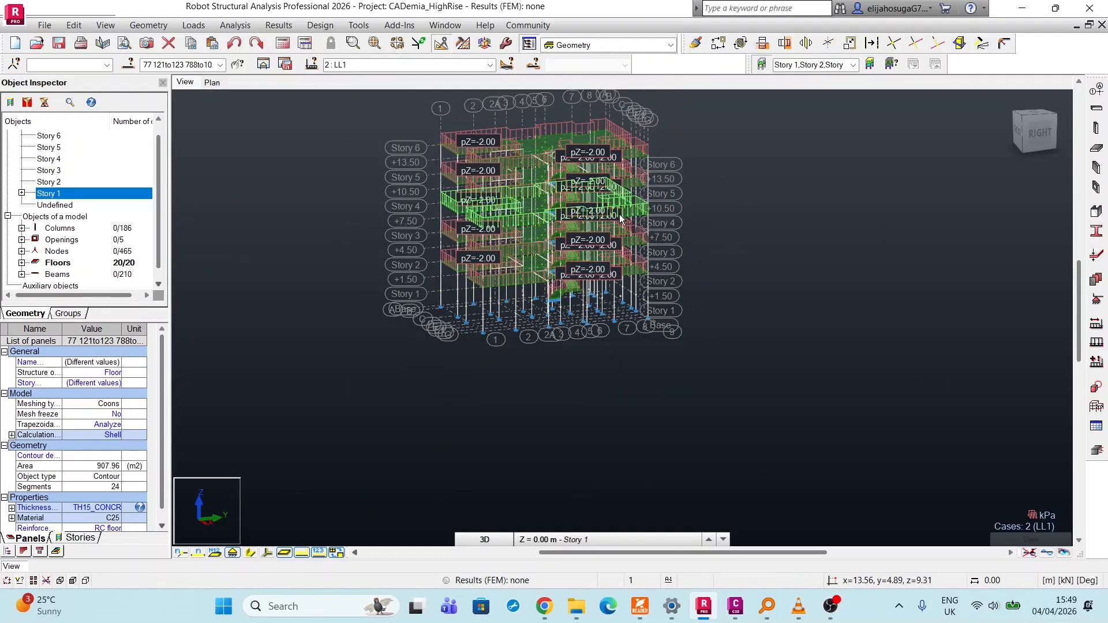
{"action": "scroll", "coordinate": [619, 213], "scroll_direction": "up", "scroll_amount": 6}
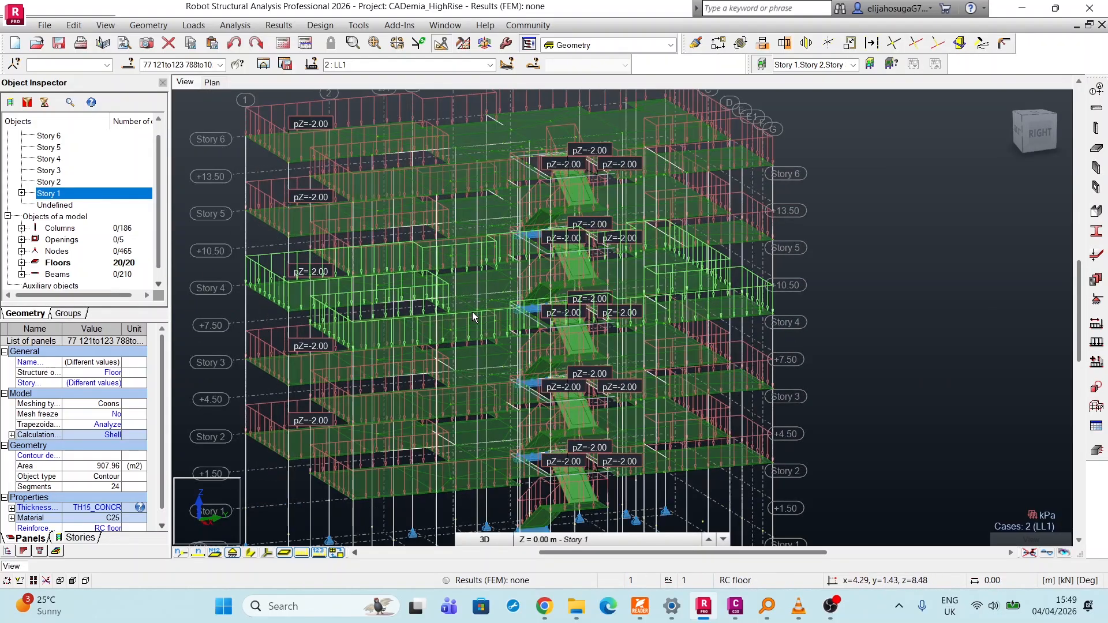
{"action": "scroll", "coordinate": [472, 316], "scroll_direction": "down", "scroll_amount": 4}
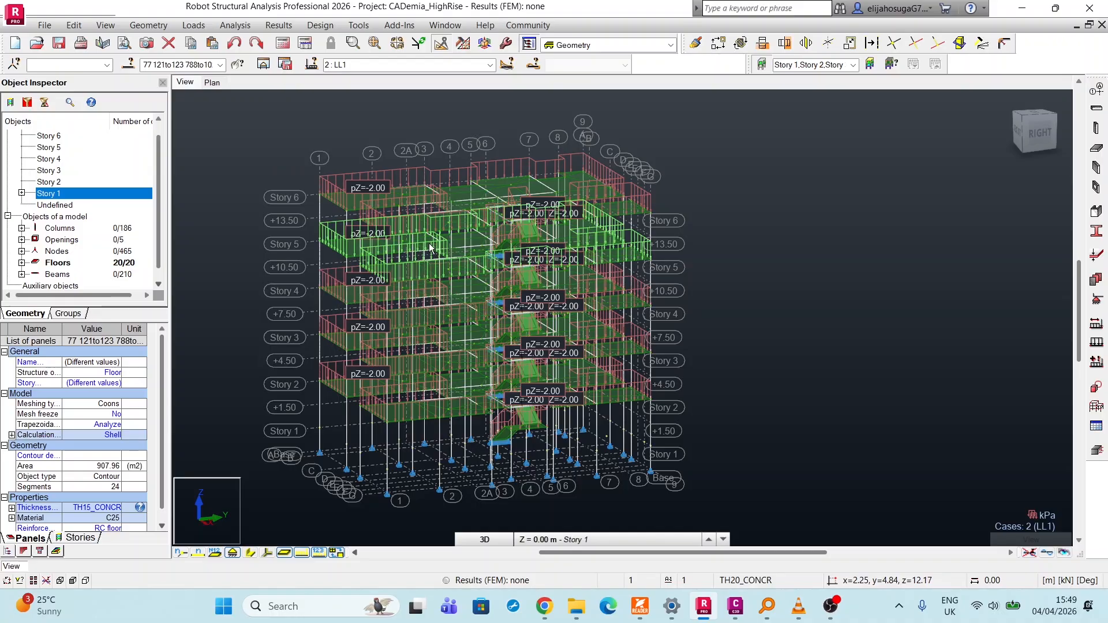
{"action": "left_click", "coordinate": [318, 552]}
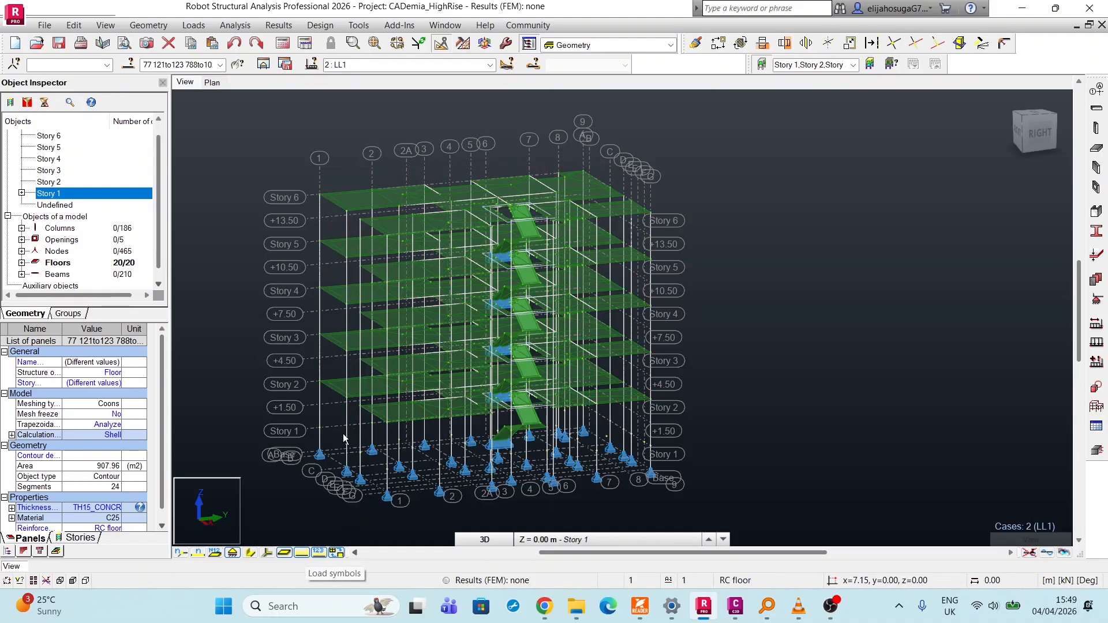
Examine the stair flights, landings and the supports at the ends of the flights between Story 1 and Story 4.
{"action": "scroll", "coordinate": [490, 259], "scroll_direction": "up", "scroll_amount": 5}
{"action": "scroll", "coordinate": [490, 259], "scroll_direction": "down", "scroll_amount": 5}
{"action": "scroll", "coordinate": [480, 301], "scroll_direction": "up", "scroll_amount": 10}
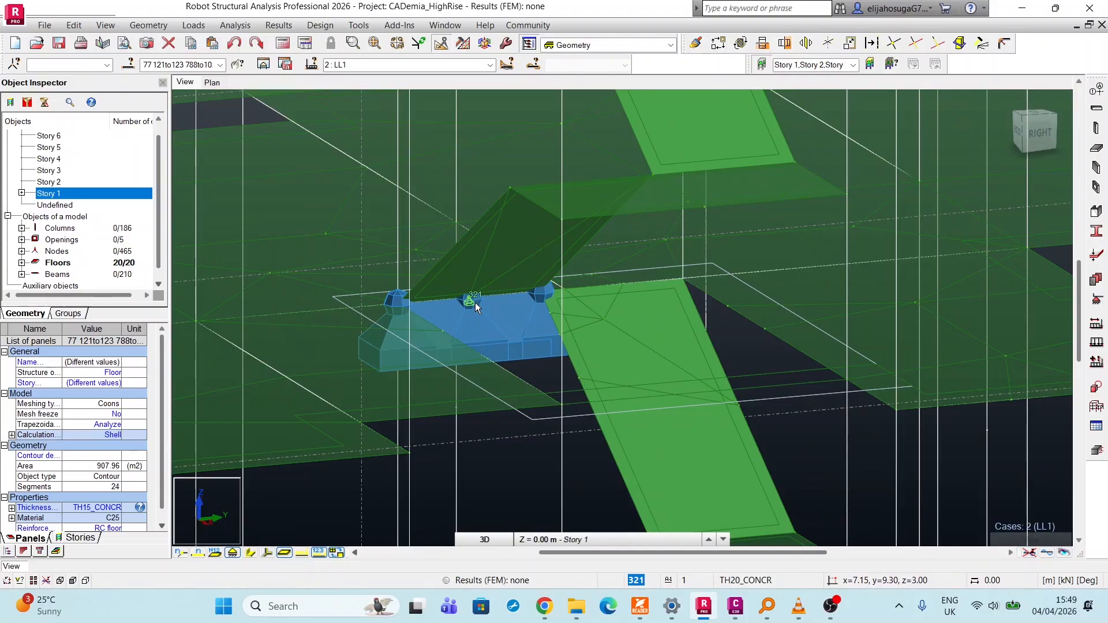
{"action": "scroll", "coordinate": [378, 303], "scroll_direction": "down", "scroll_amount": 5}
{"action": "scroll", "coordinate": [393, 319], "scroll_direction": "down", "scroll_amount": 3}
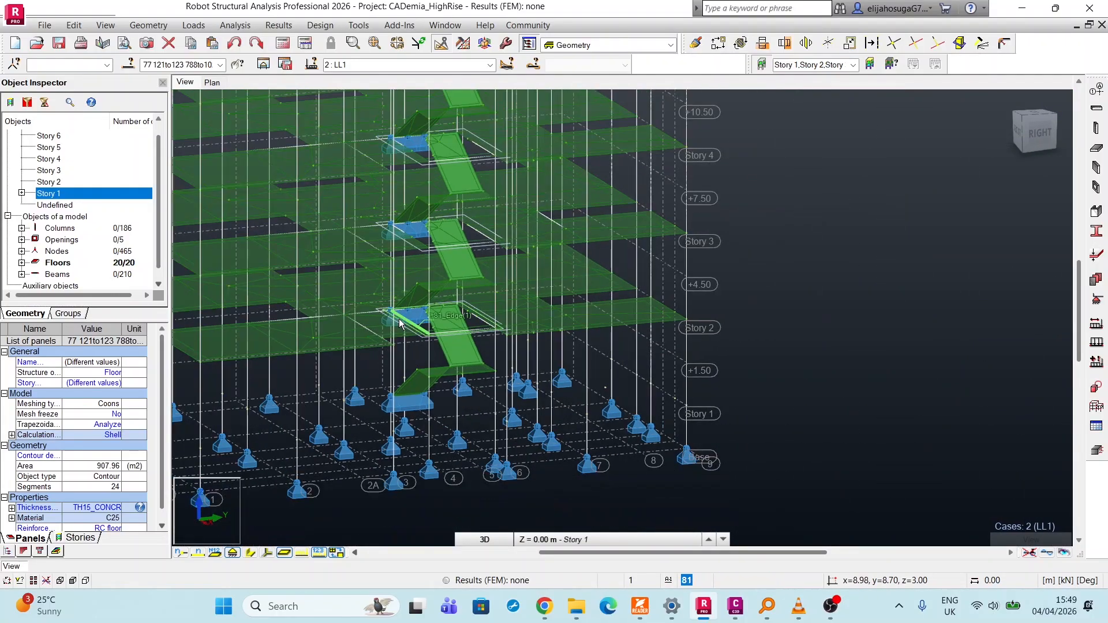
{"action": "scroll", "coordinate": [400, 322], "scroll_direction": "up", "scroll_amount": 3}
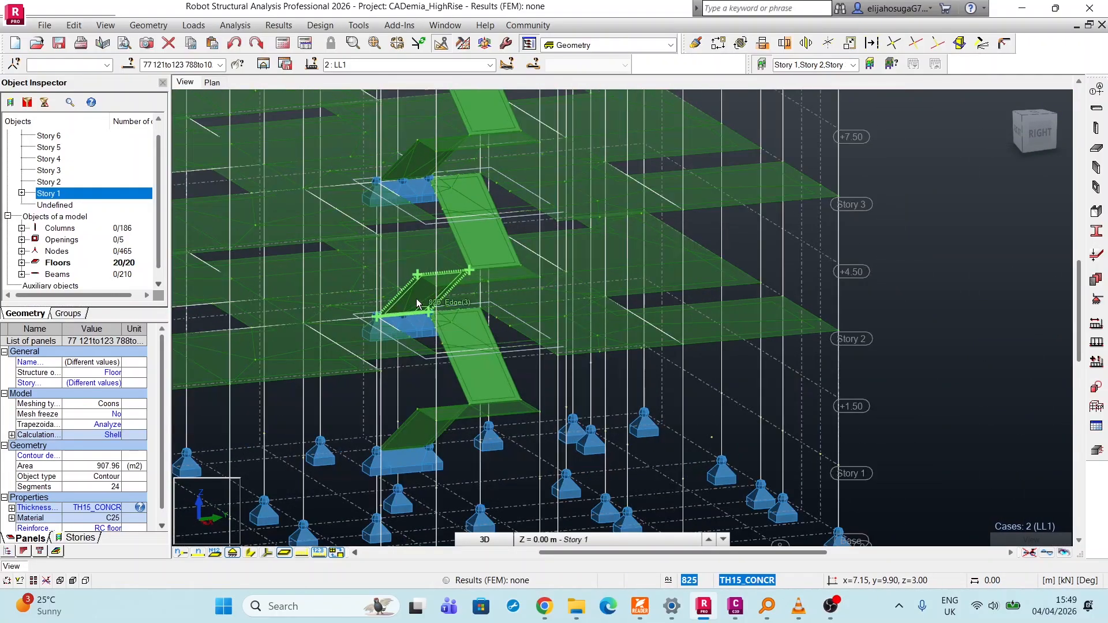